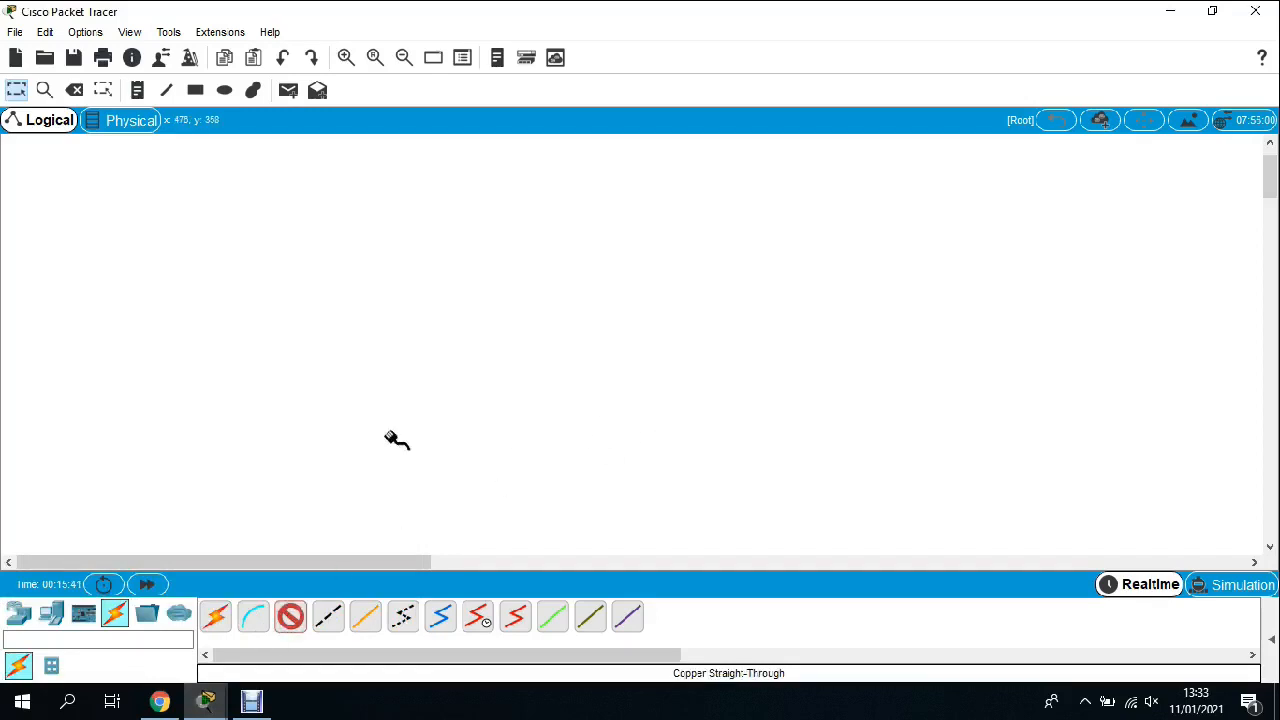
Step: Place three 1841 routers in a row across the upper part of the logical workspace
left_click(18, 613)
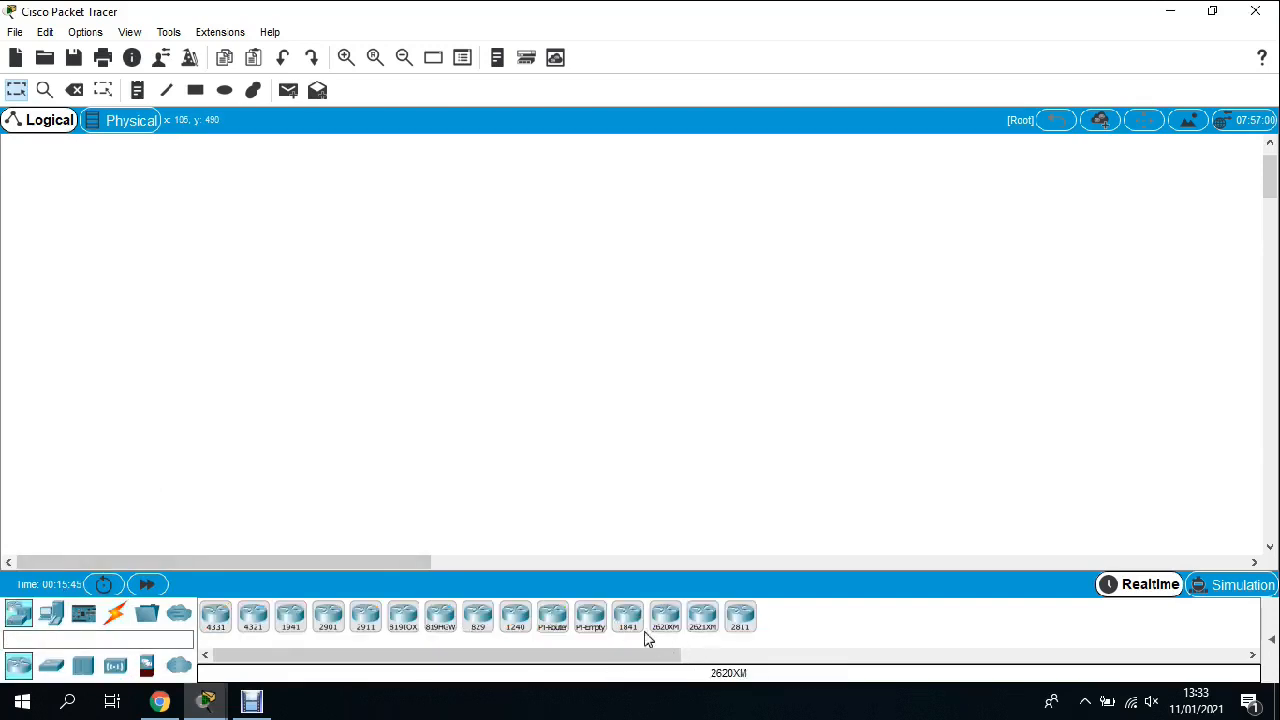
left_click_drag(629, 623, 388, 198)
left_click_drag(630, 605, 588, 199)
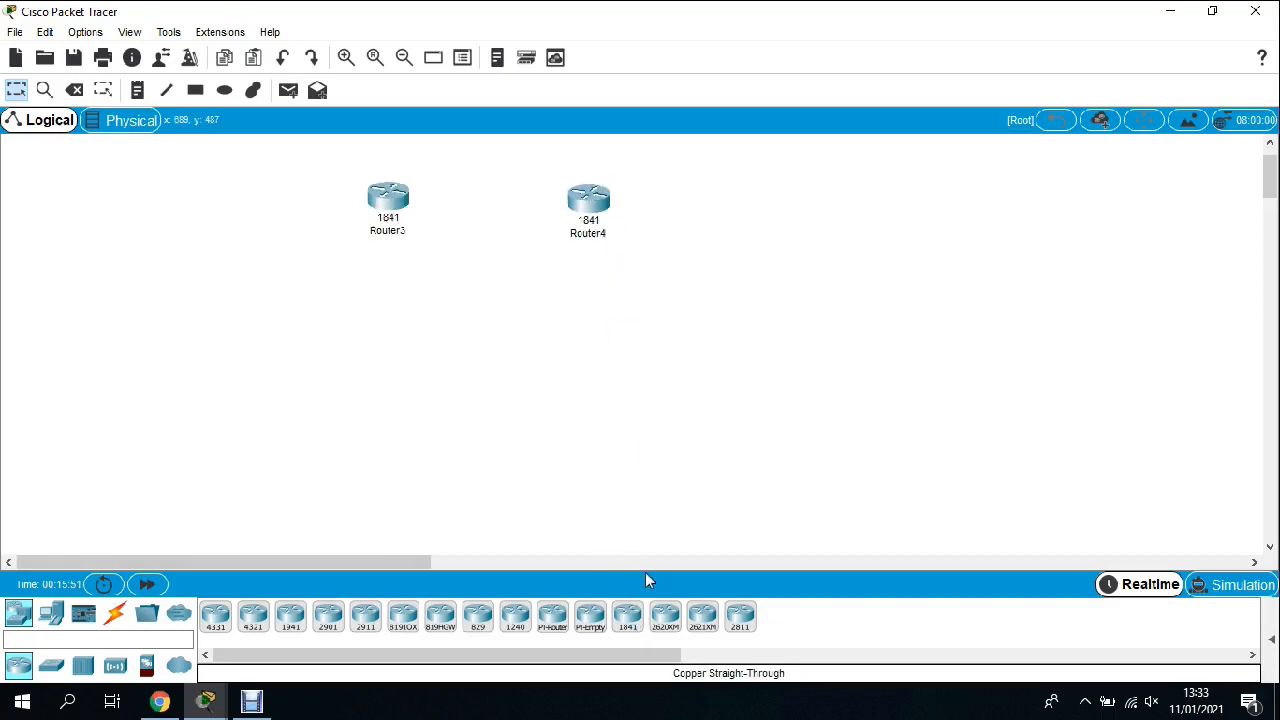
left_click_drag(628, 618, 807, 196)
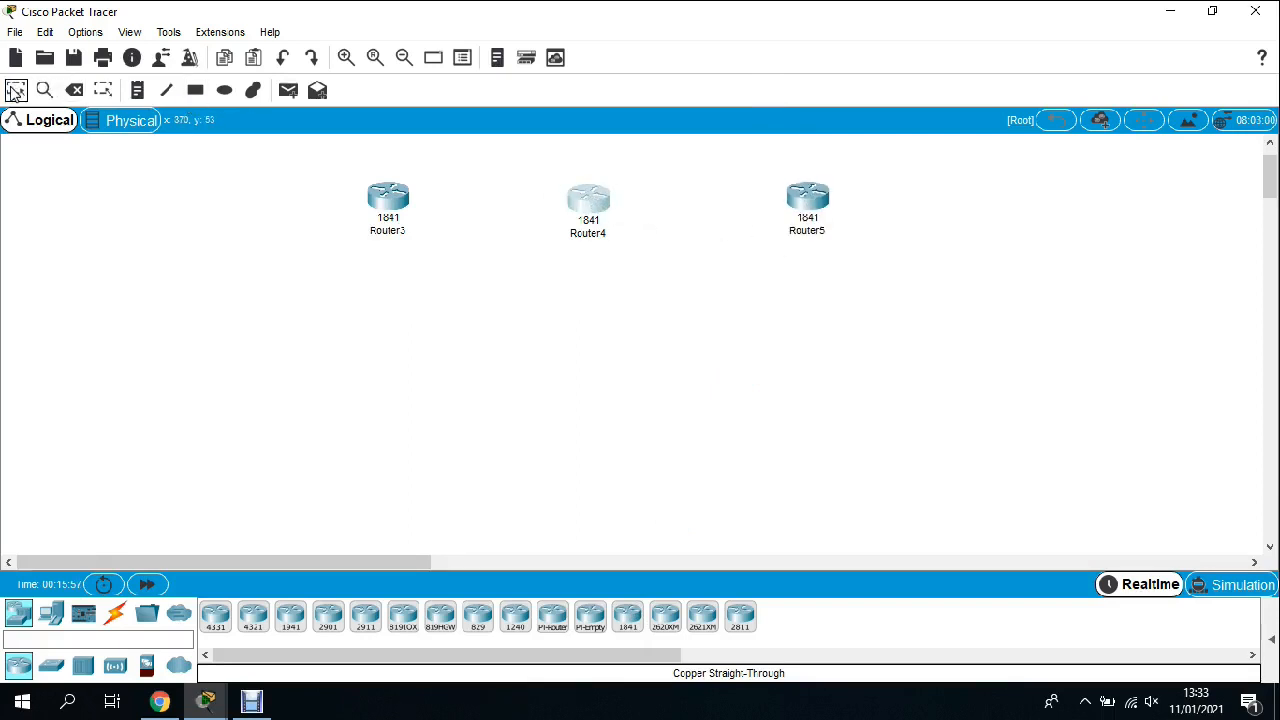
Step: Move the middle router and the rightmost router slightly upward to adjust the row's alignment
left_click_drag(595, 210, 595, 200)
left_click_drag(826, 218, 815, 197)
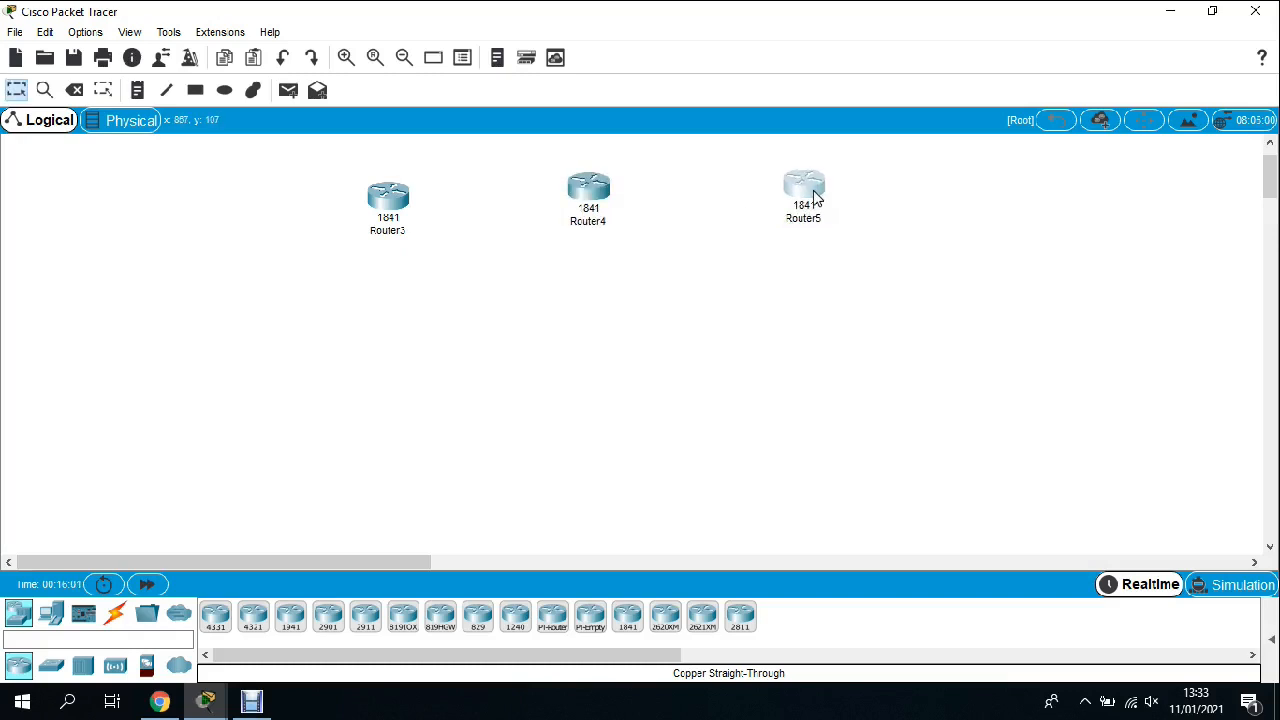
left_click(903, 305)
Step: Add three 2960-24TT switches to the workspace, one beneath each router
left_click_drag(52, 668, 382, 315)
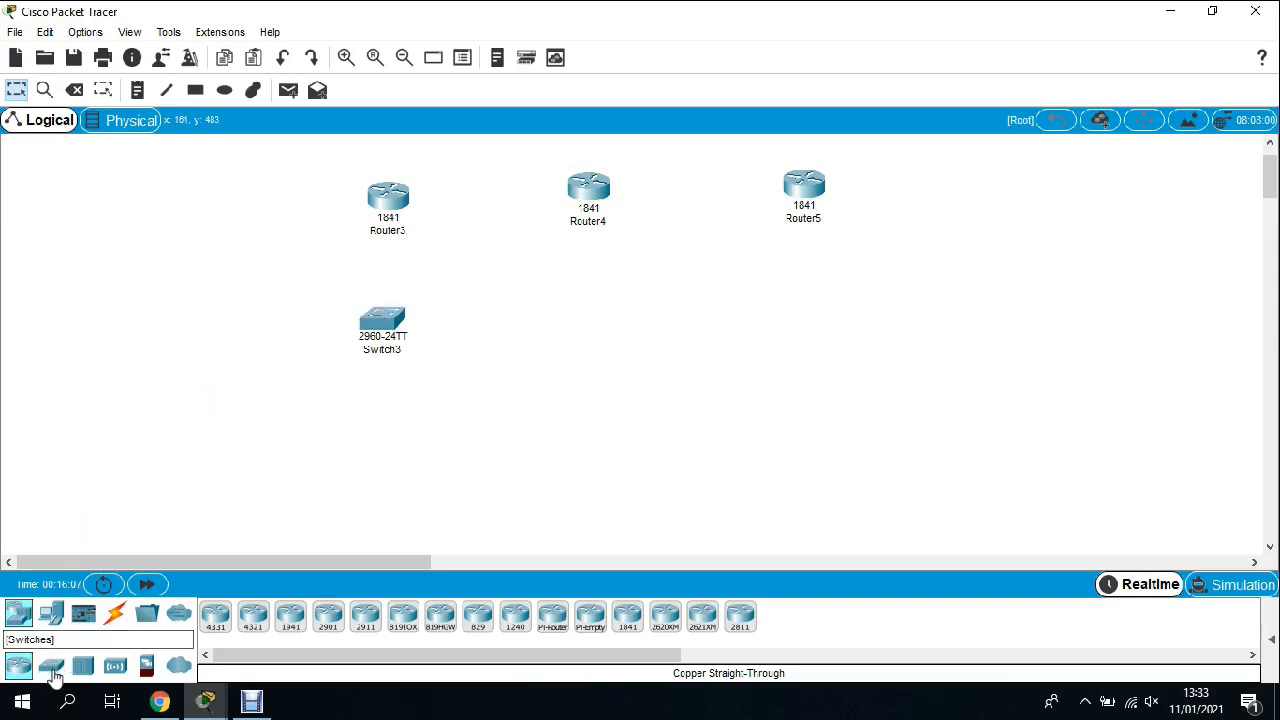
left_click_drag(52, 668, 591, 314)
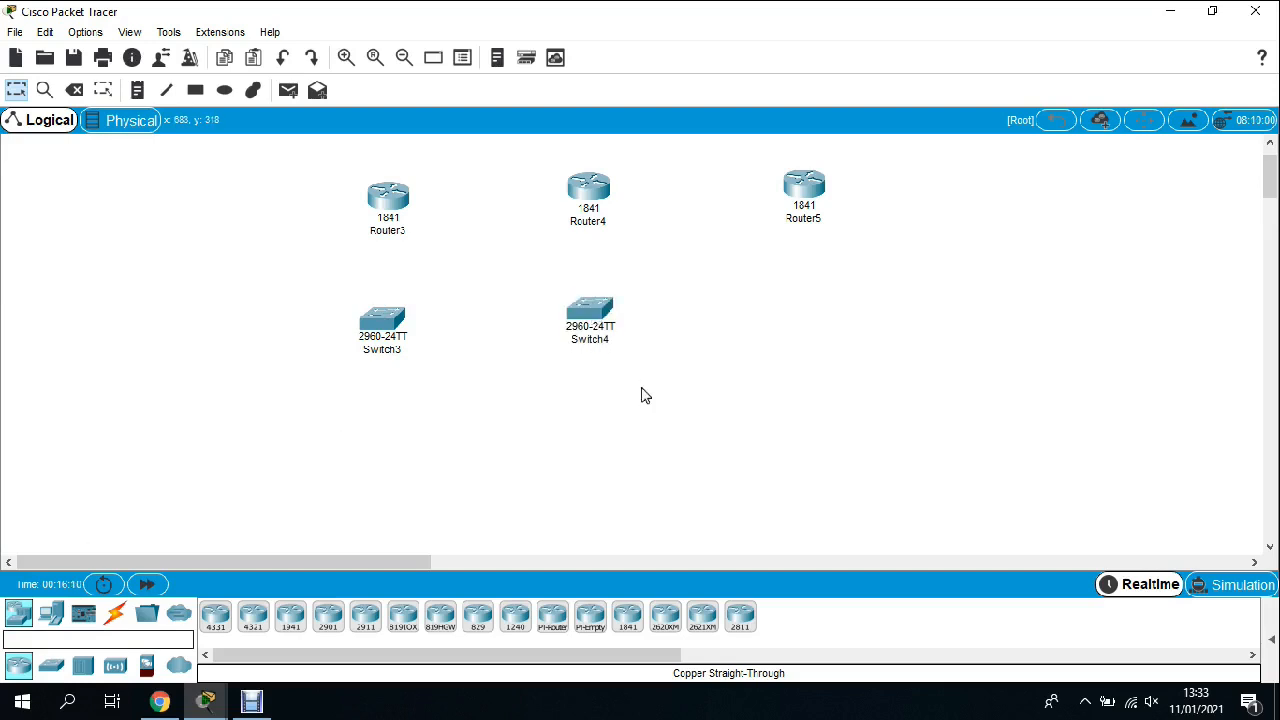
left_click_drag(48, 668, 803, 300)
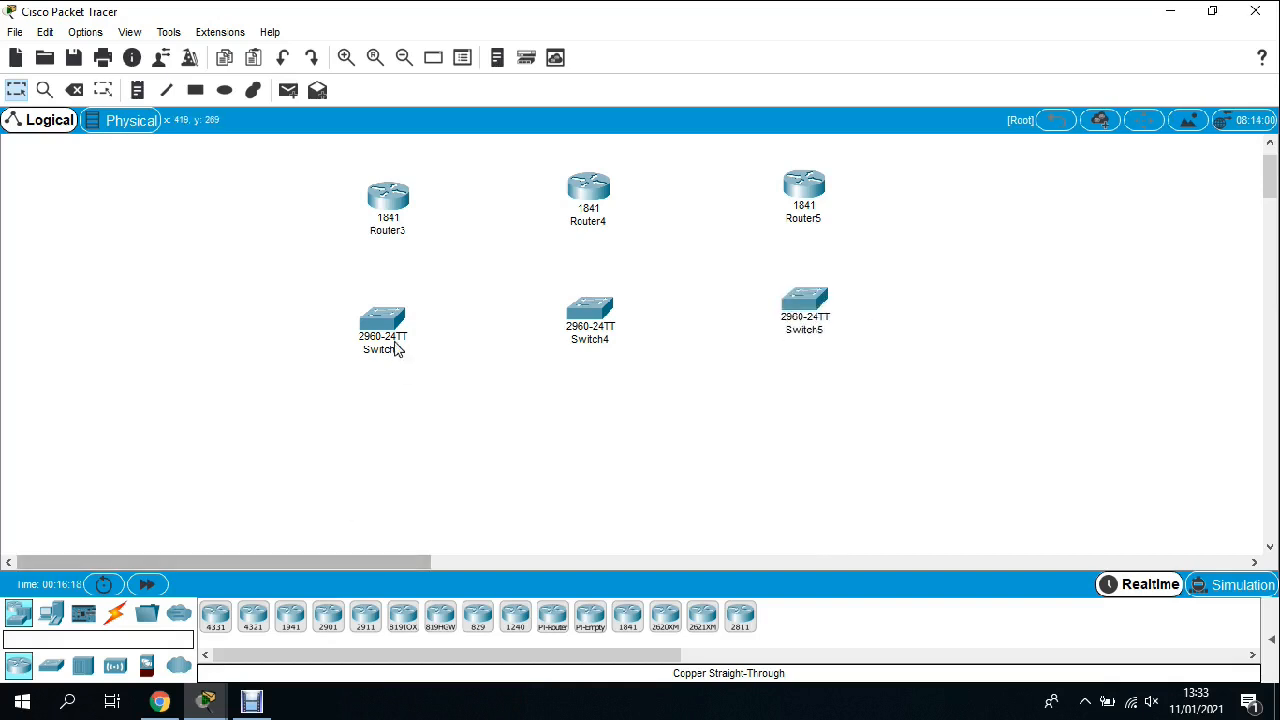
Step: Add six PCs around the switches: one at each outer side and four in a row below
left_click_drag(51, 612, 226, 326)
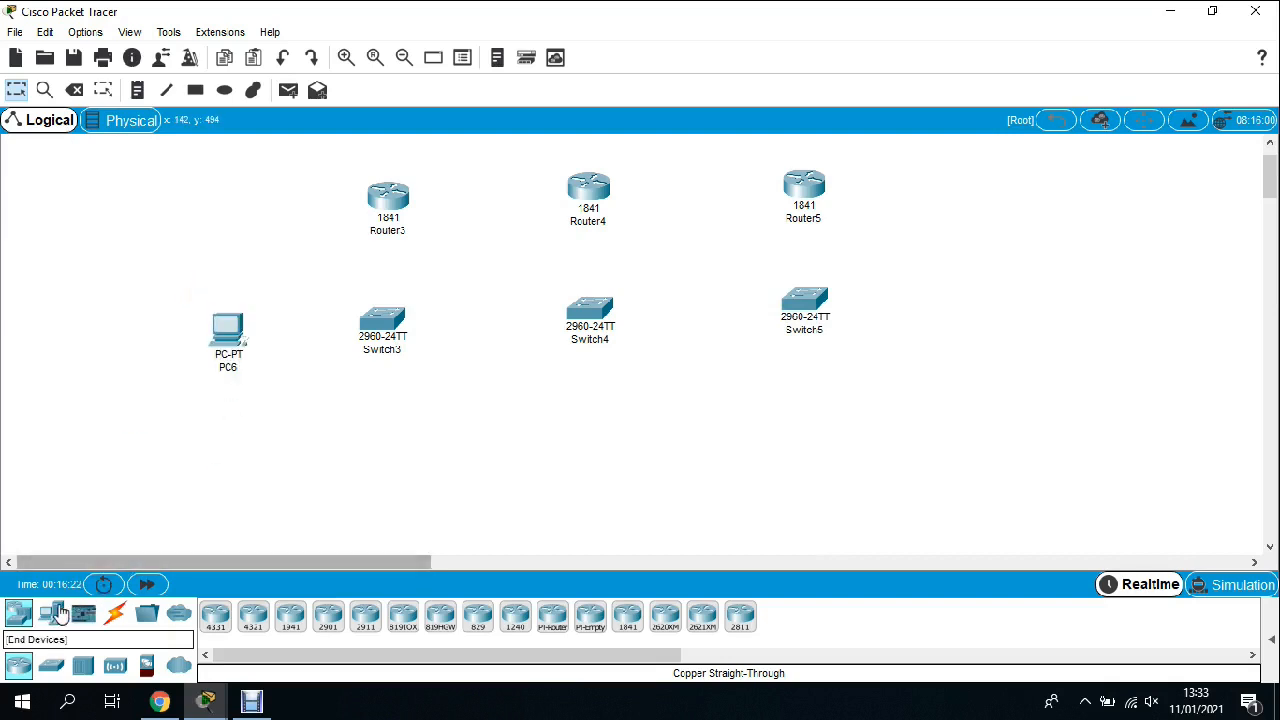
left_click_drag(51, 612, 368, 476)
left_click_drag(51, 612, 472, 472)
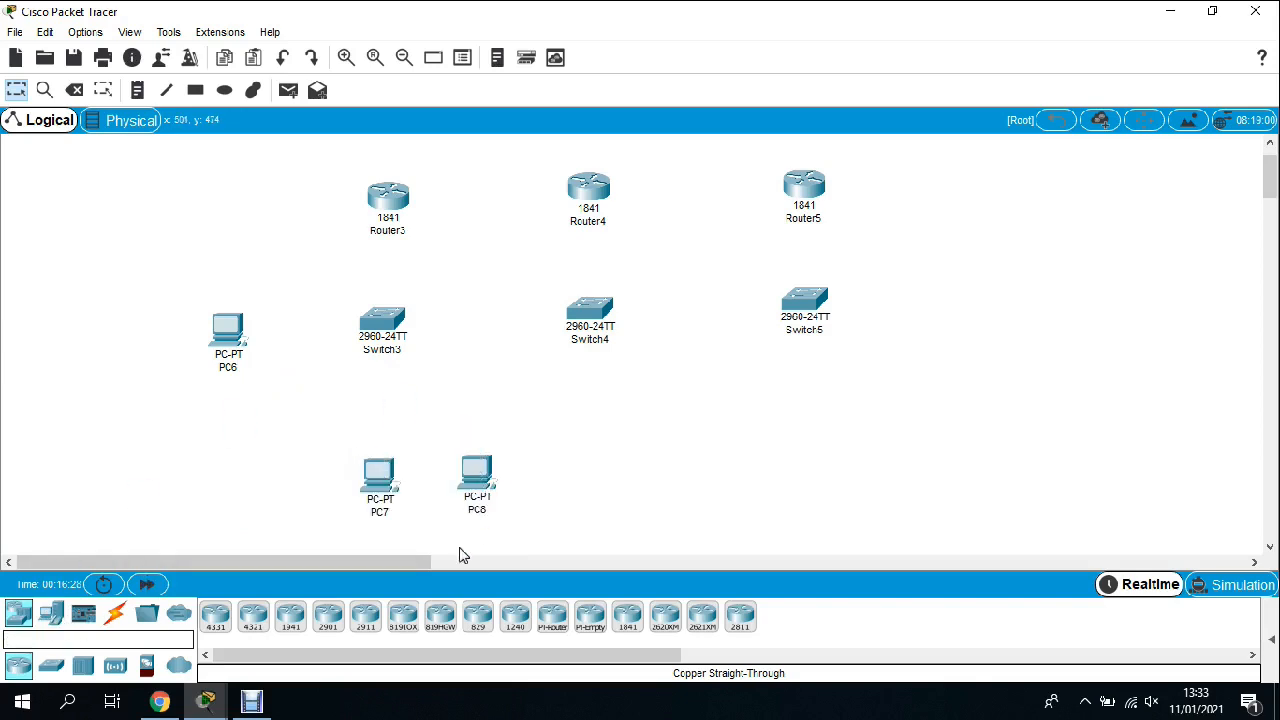
left_click_drag(60, 614, 702, 481)
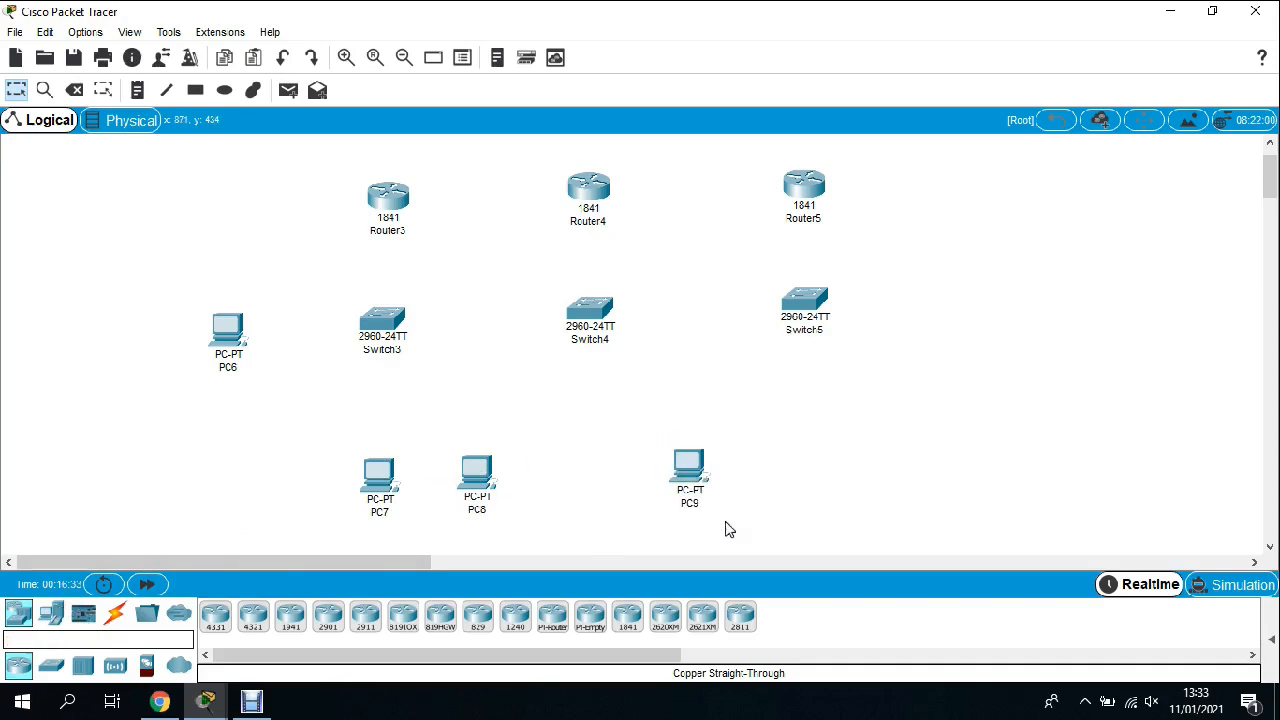
left_click_drag(51, 614, 808, 466)
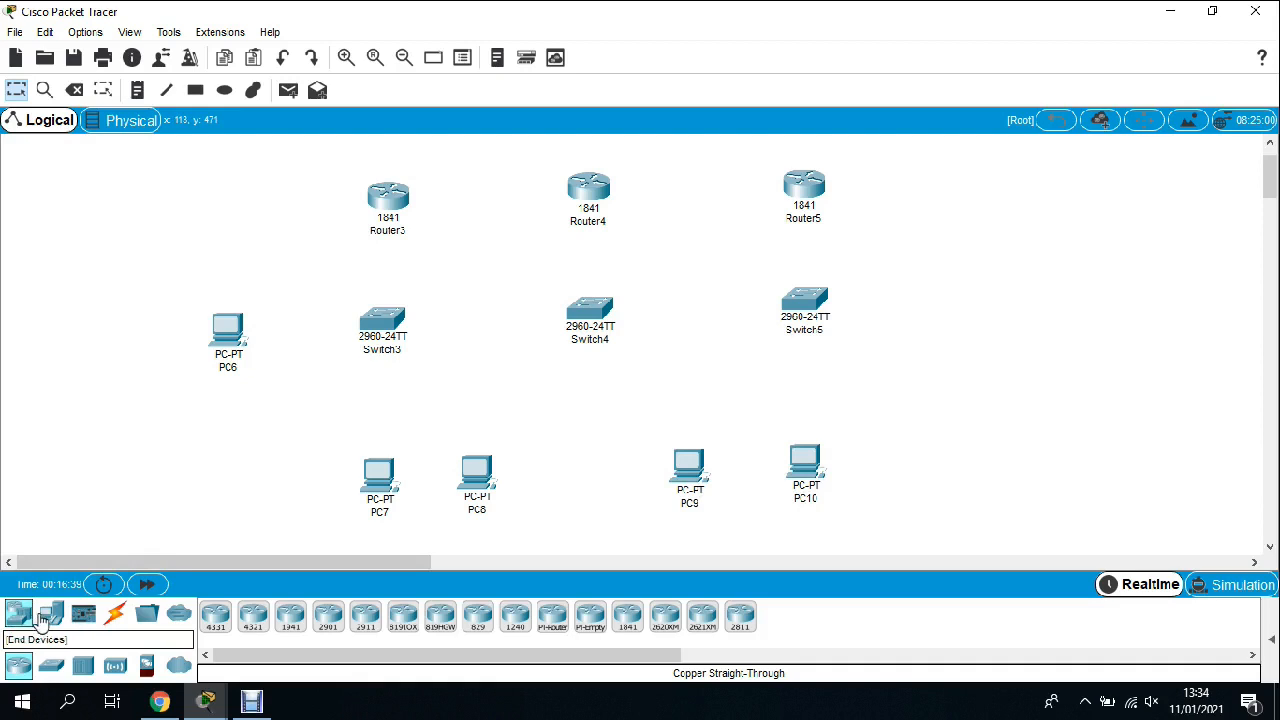
left_click_drag(51, 614, 962, 294)
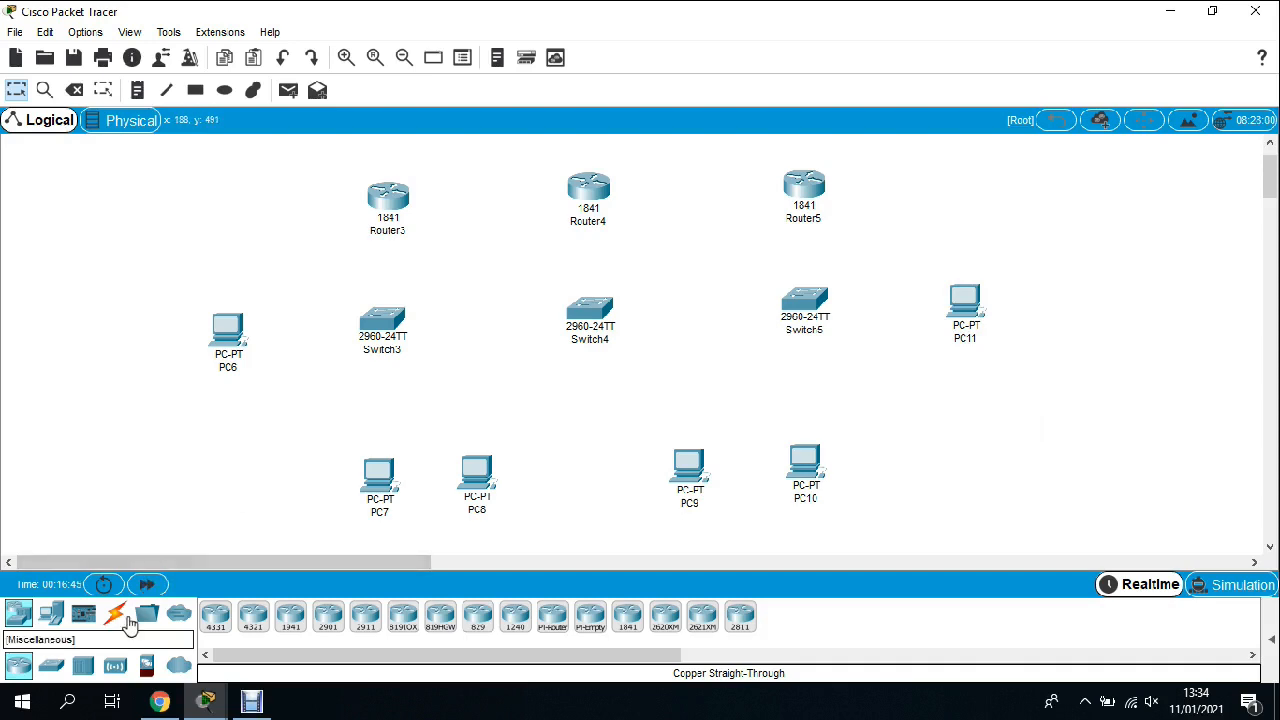
Step: Install a WIC-1ENET module in the left expansion slot of Router3 while it is powered off
left_click(390, 200)
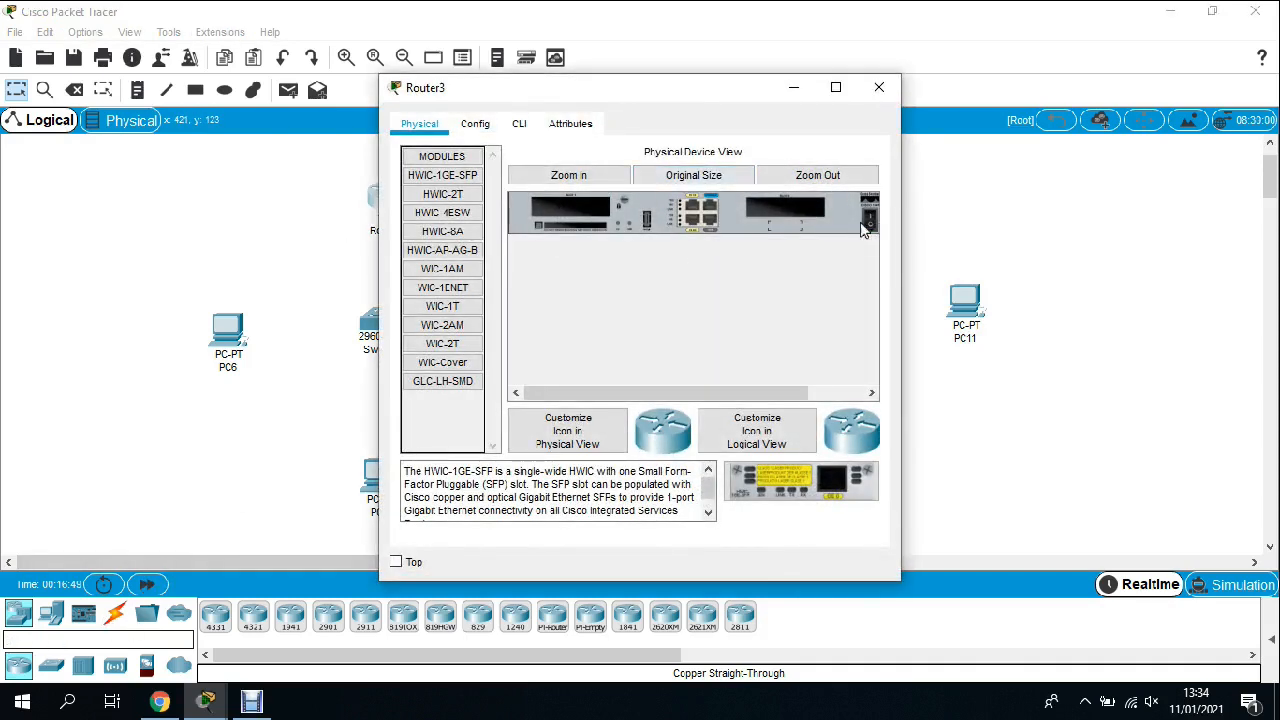
left_click(442, 287)
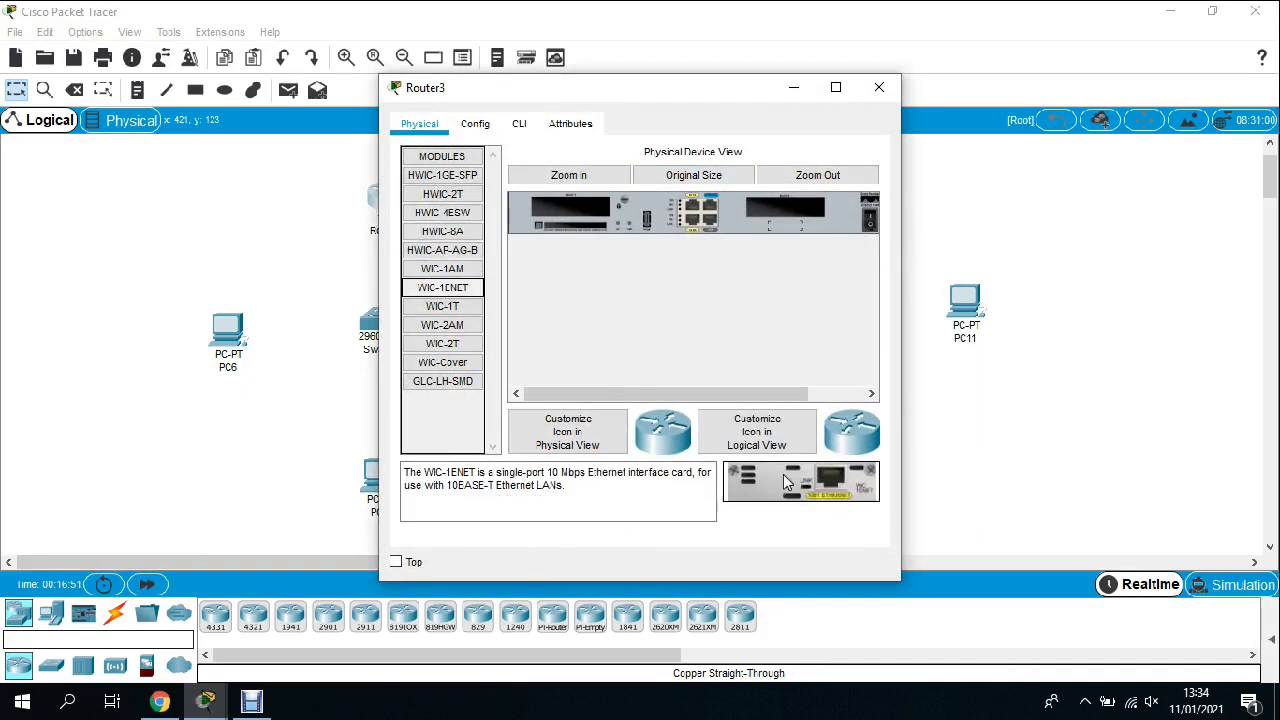
left_click_drag(785, 482, 570, 215)
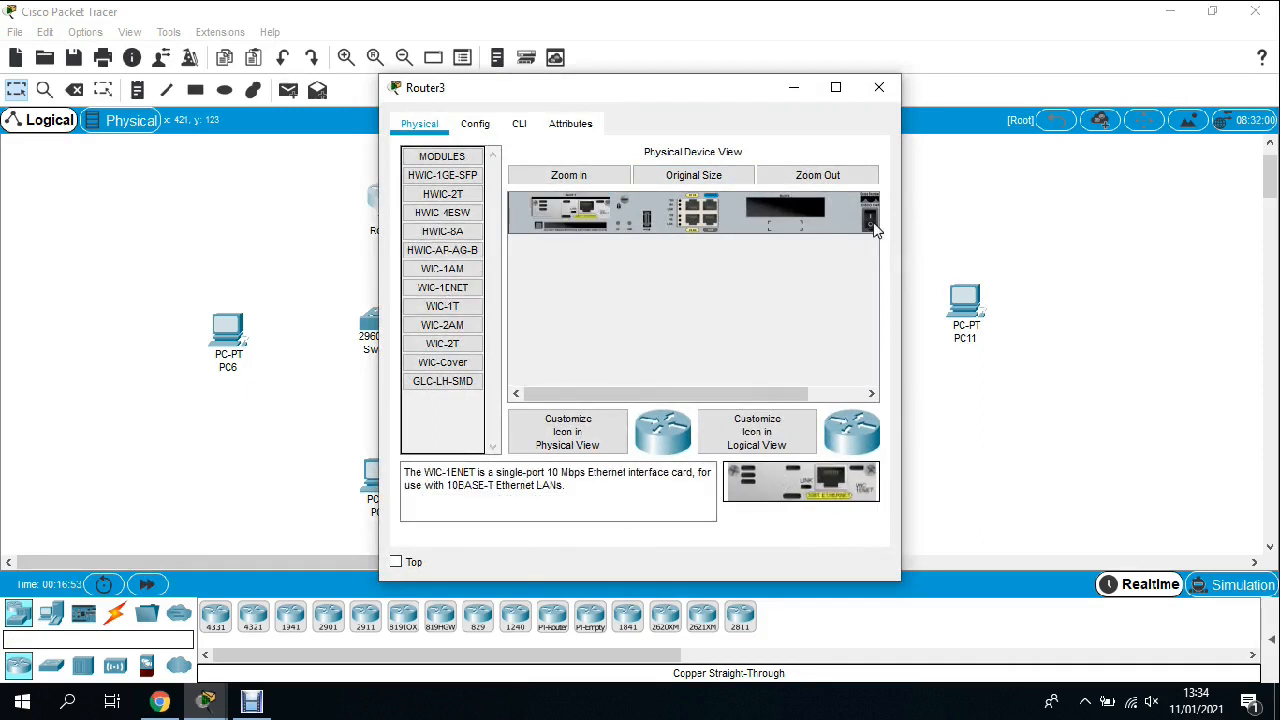
left_click(879, 87)
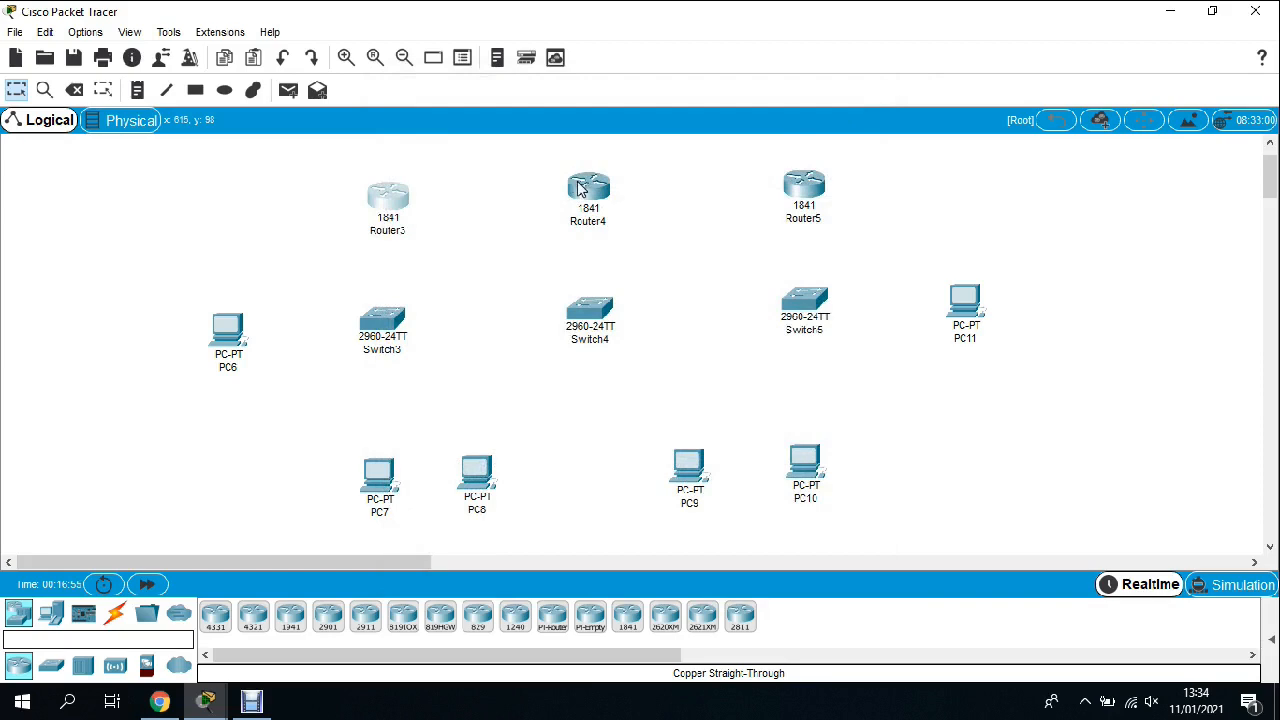
Step: Install a WIC-1ENET module in the left expansion slot of Router4 while it is powered off
left_click(580, 189)
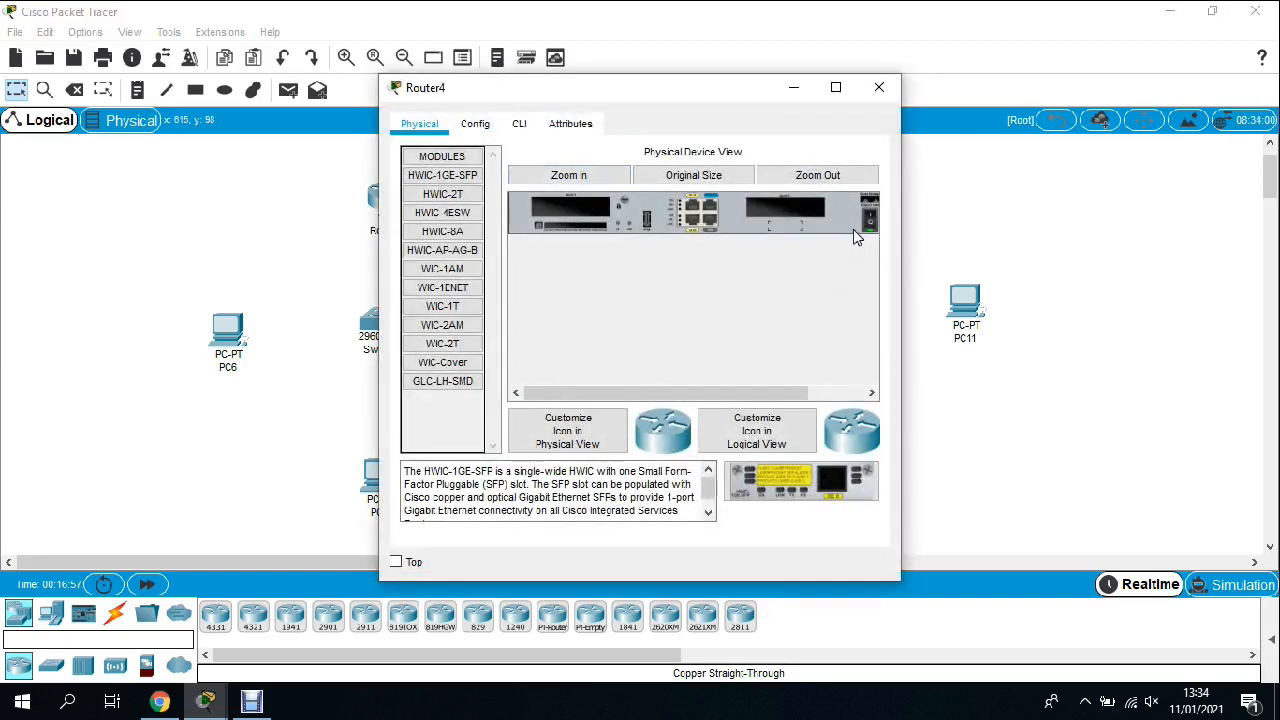
left_click(442, 287)
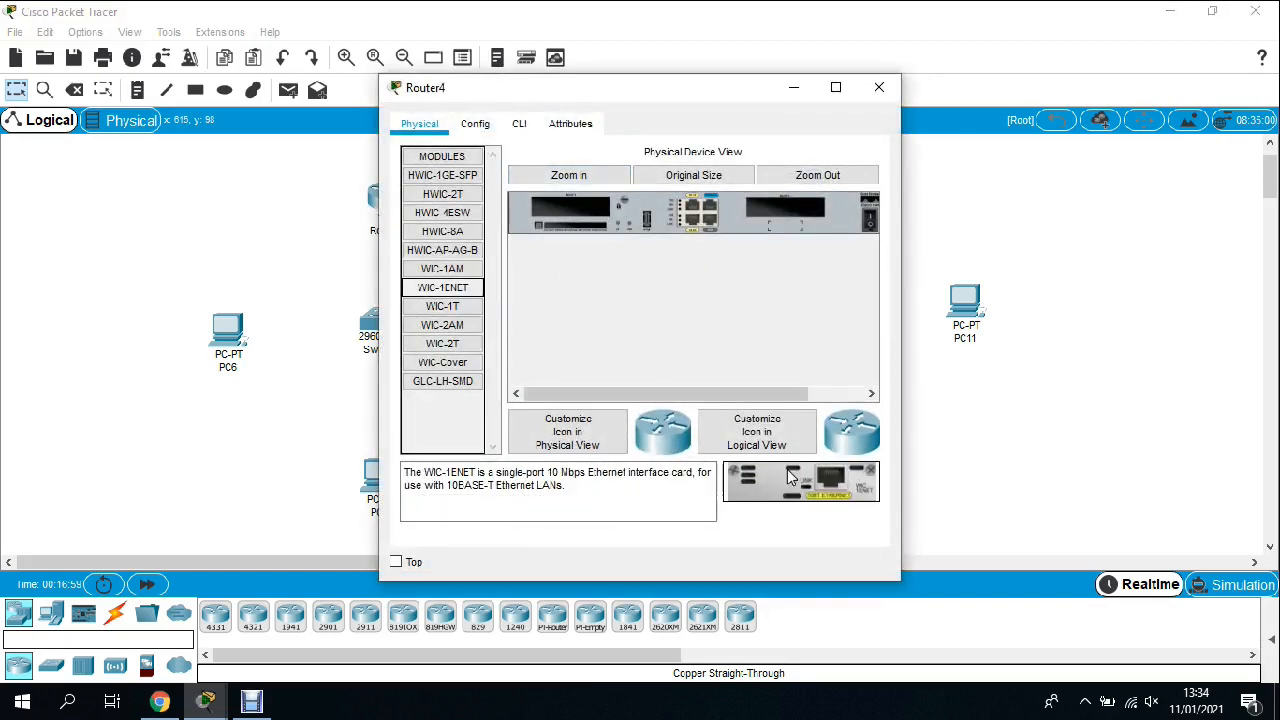
left_click_drag(812, 494, 565, 210)
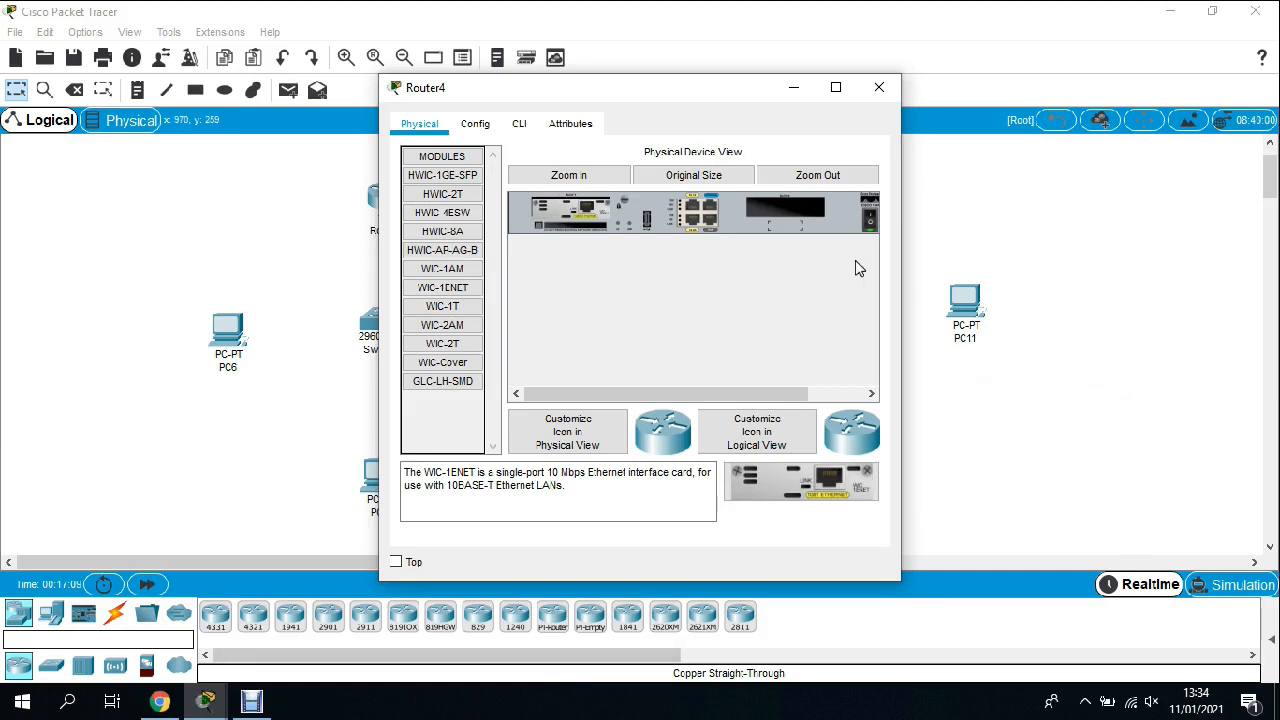
left_click(886, 86)
Step: Install a WIC-1ENET module in the left expansion slot of Router5 and switch the router back on
left_click(806, 188)
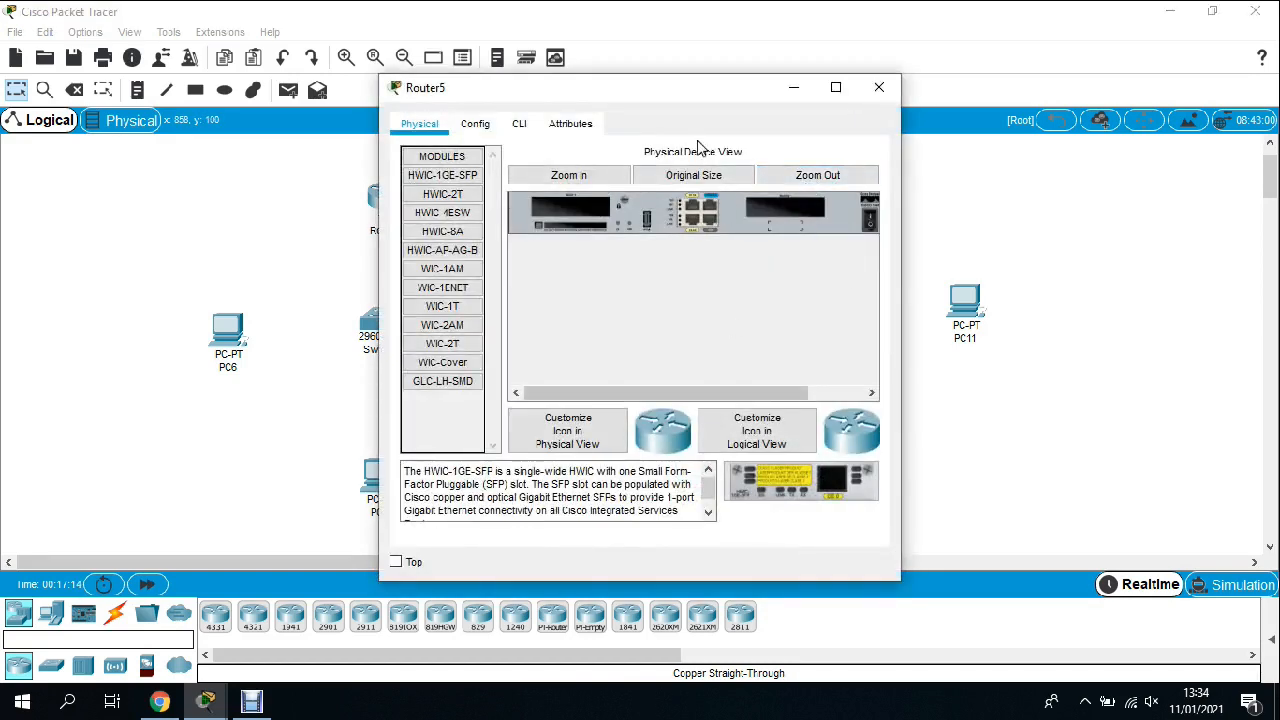
left_click(443, 287)
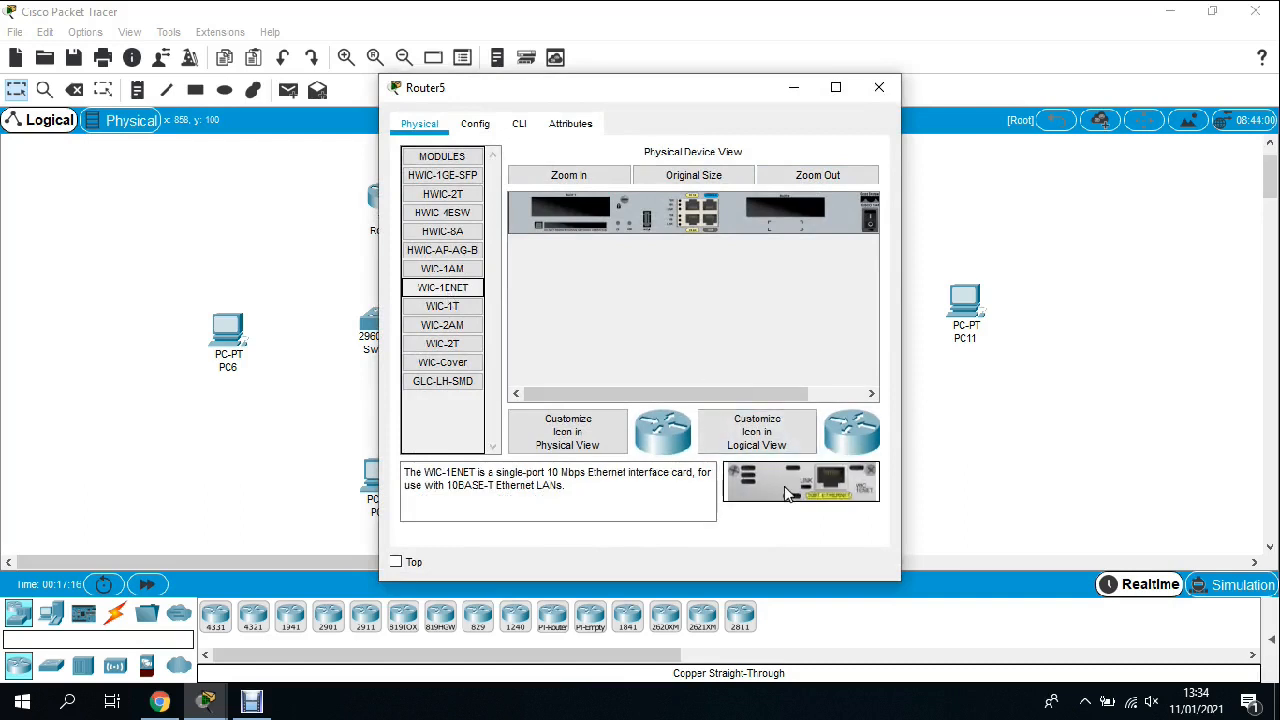
left_click_drag(800, 480, 545, 206)
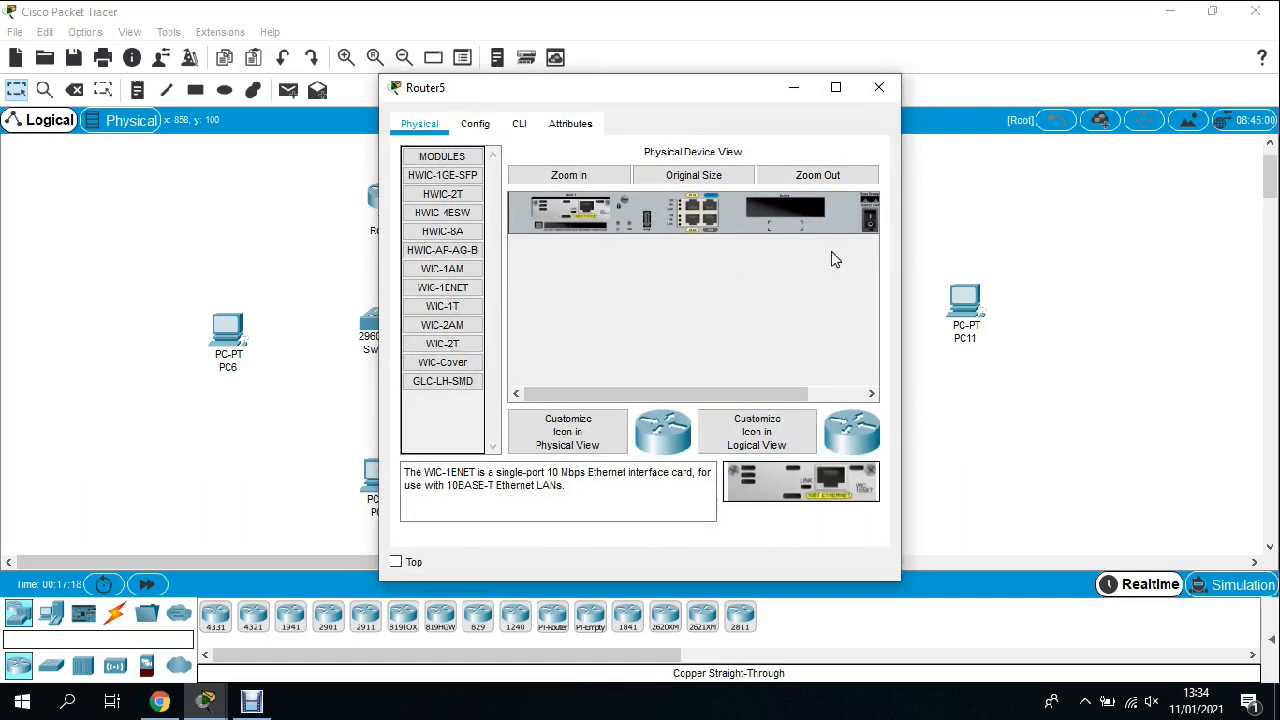
left_click(872, 222)
left_click(879, 87)
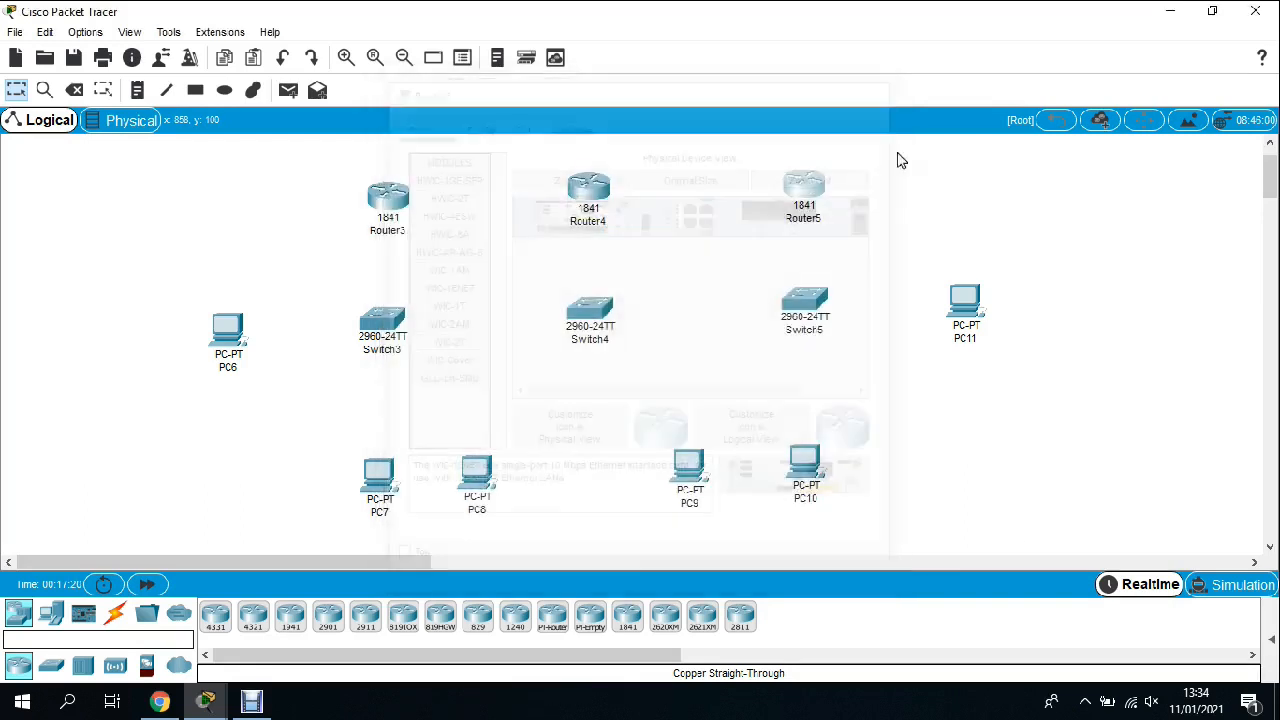
left_click(1085, 701)
left_click(1012, 390)
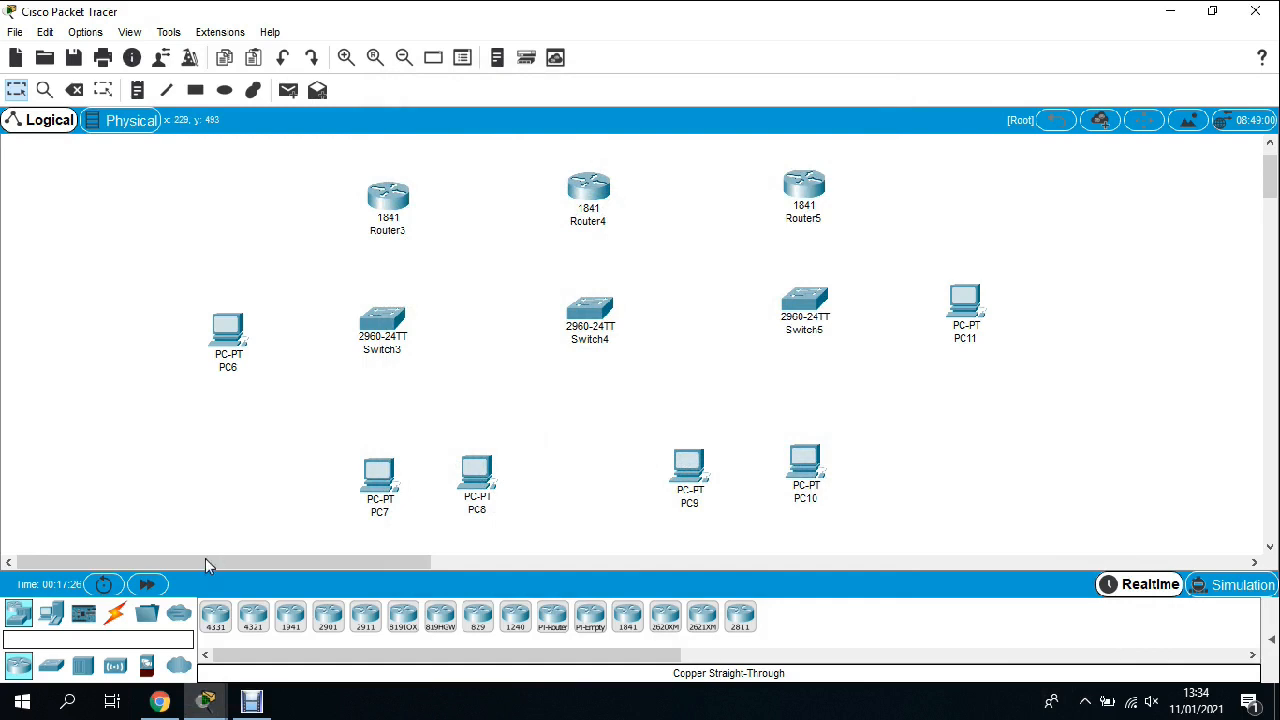
Step: Connect Router3's Ethernet0/1/0 port to FastEthernet0/1 on Switch3 with a copper straight-through cable
left_click(115, 614)
left_click(290, 616)
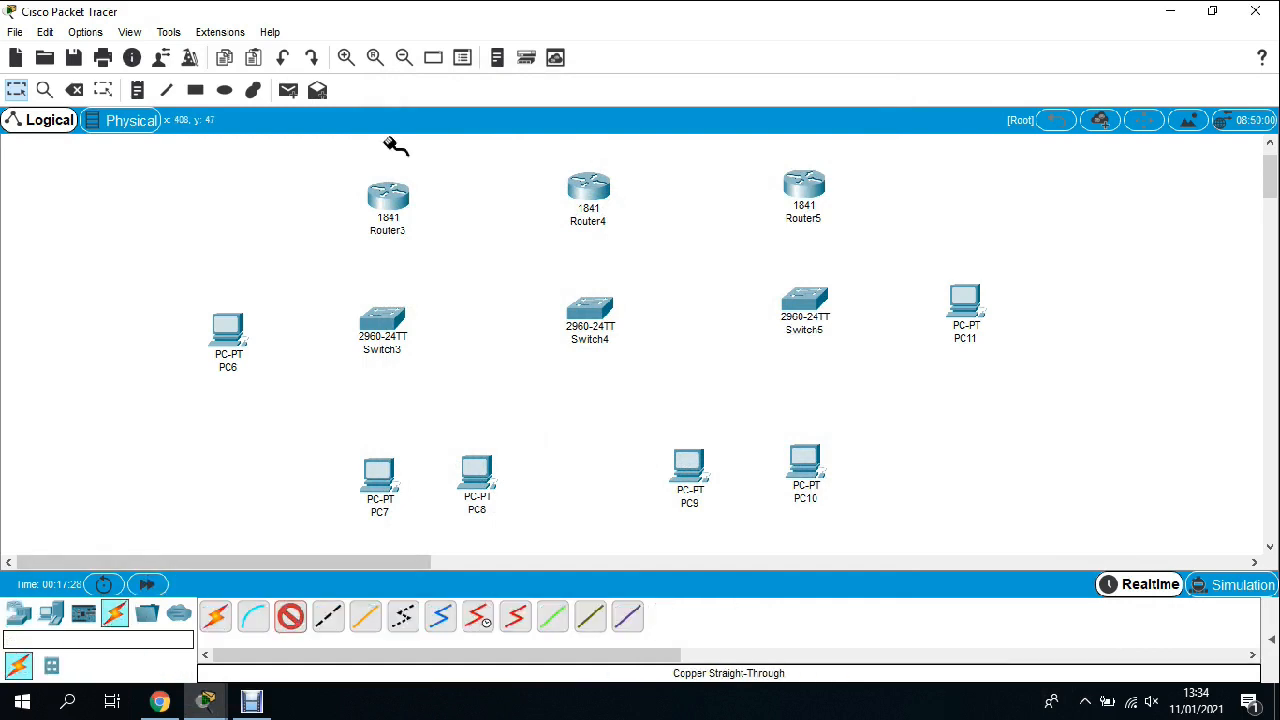
left_click(395, 192)
left_click(445, 281)
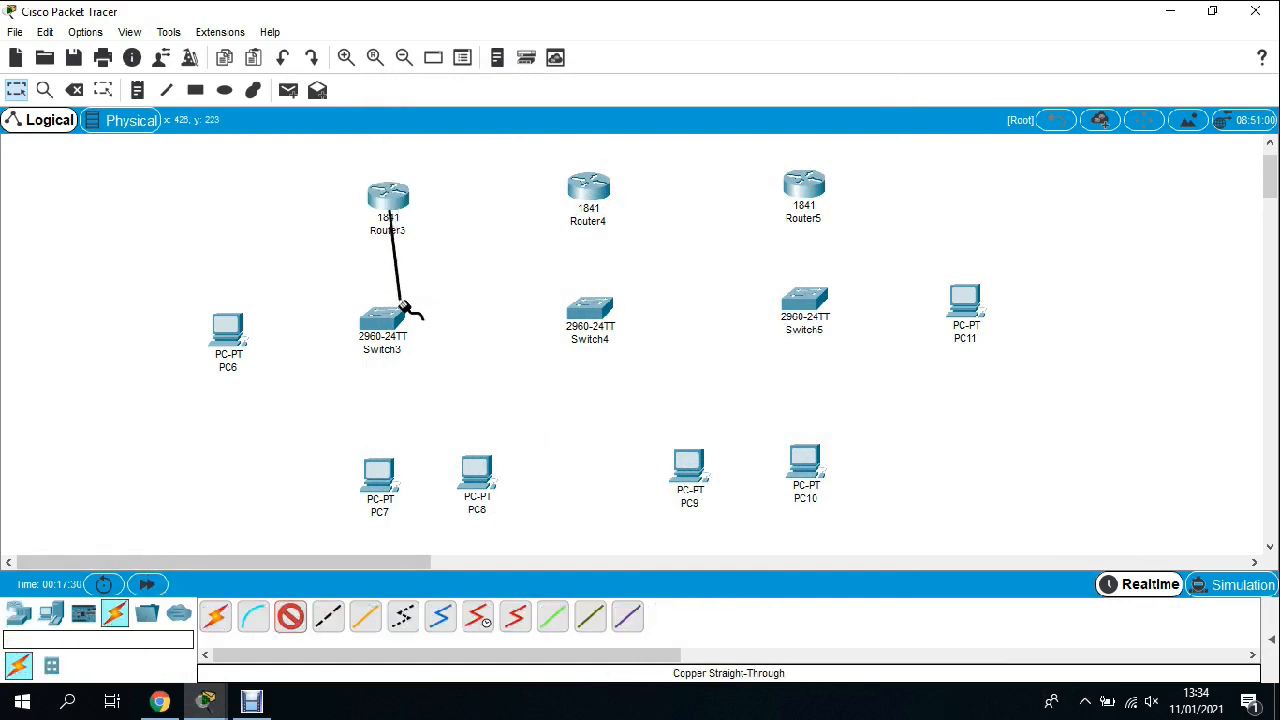
left_click(395, 320)
left_click(447, 35)
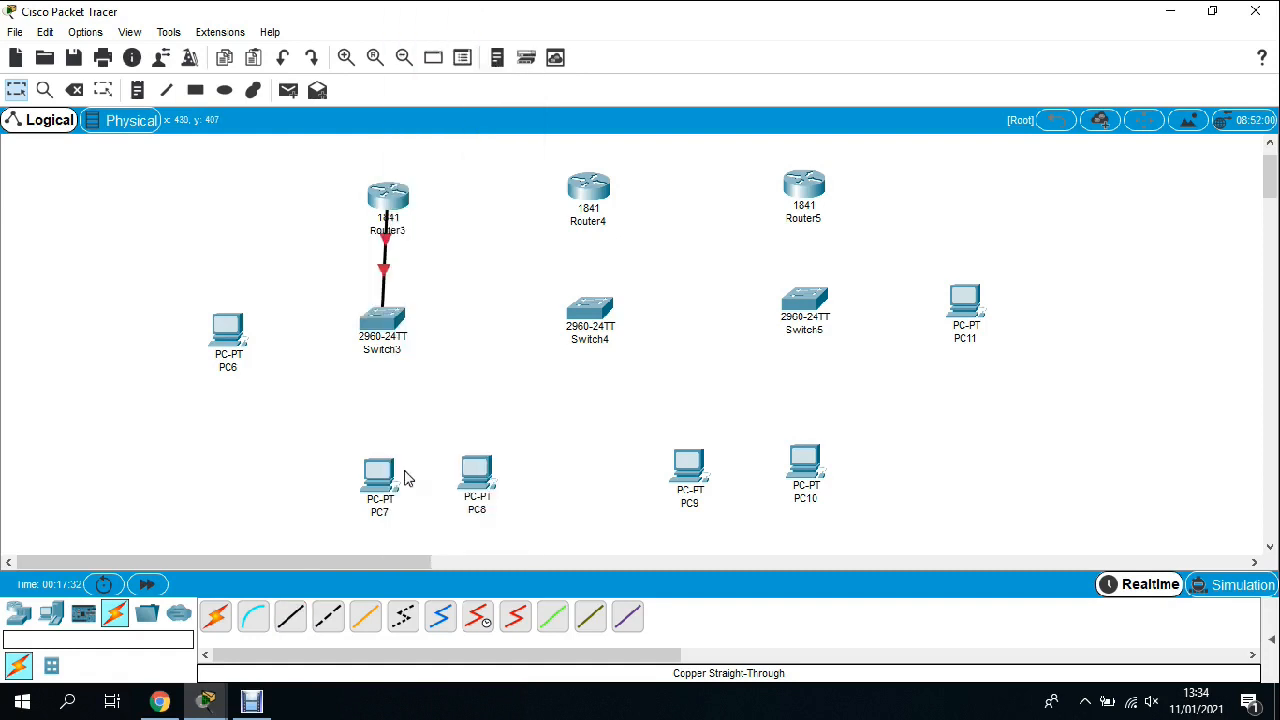
Step: Connect Router4's Ethernet0/1/0 port to FastEthernet0/1 on Switch4 with a copper straight-through cable
left_click(588, 190)
left_click(626, 286)
left_click(598, 310)
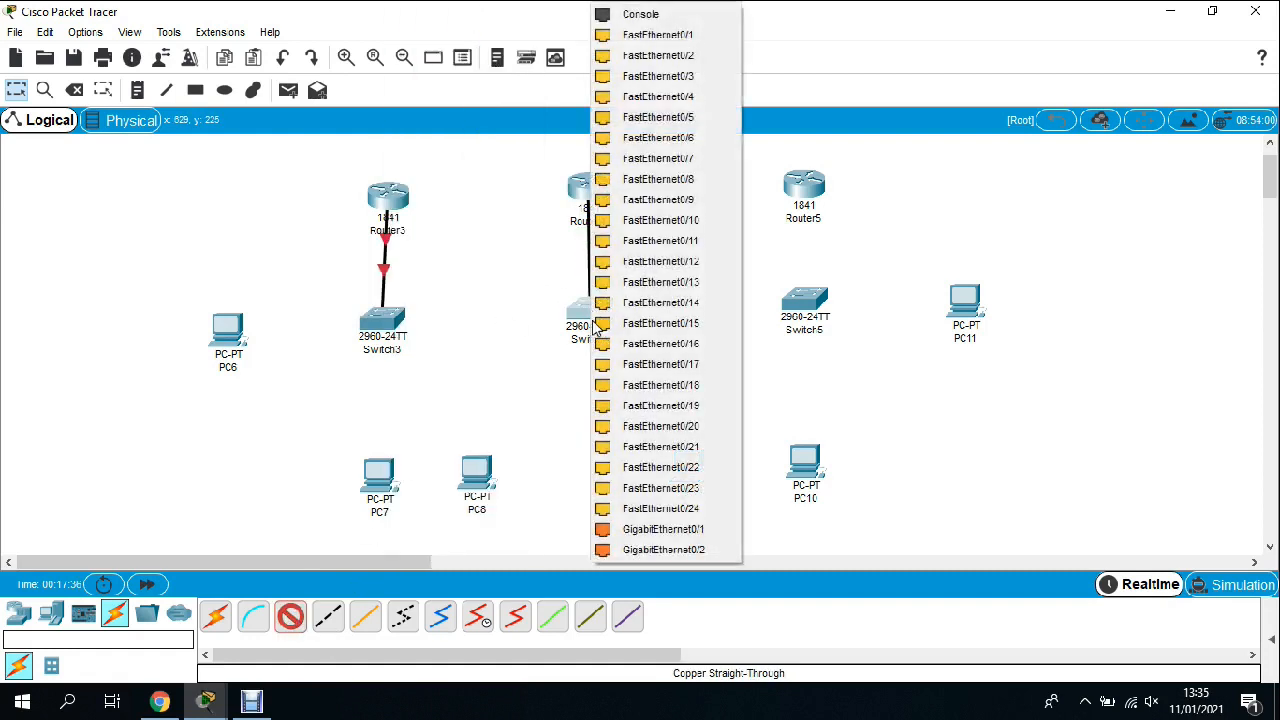
left_click(700, 32)
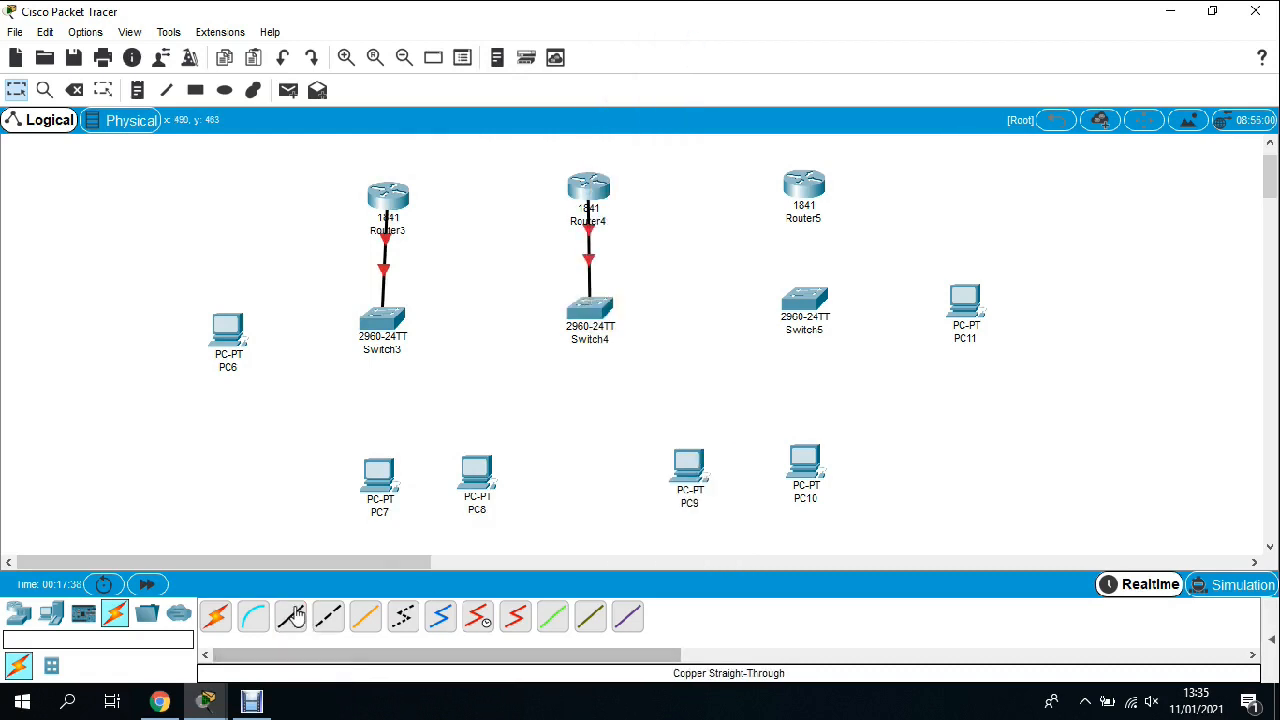
Step: Connect Router5's Ethernet0/1/0 port to FastEthernet0/1 on Switch5 with a copper straight-through cable
left_click(808, 183)
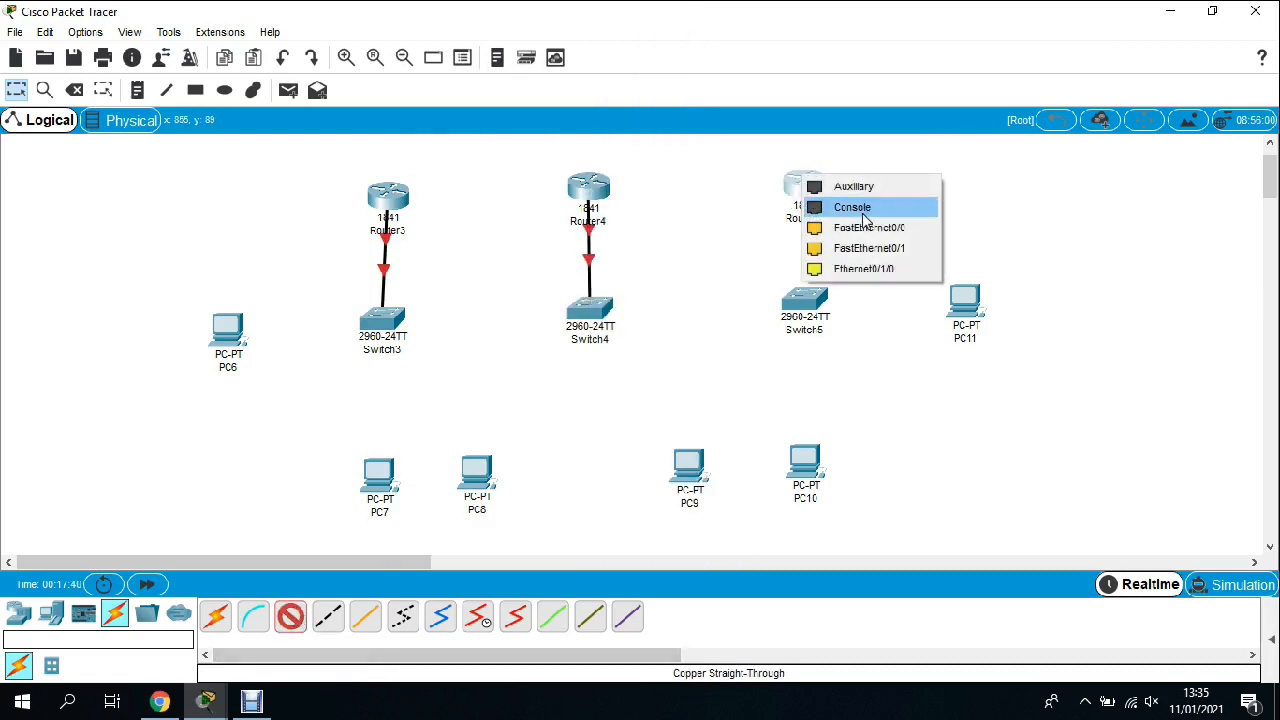
left_click(860, 268)
left_click(812, 298)
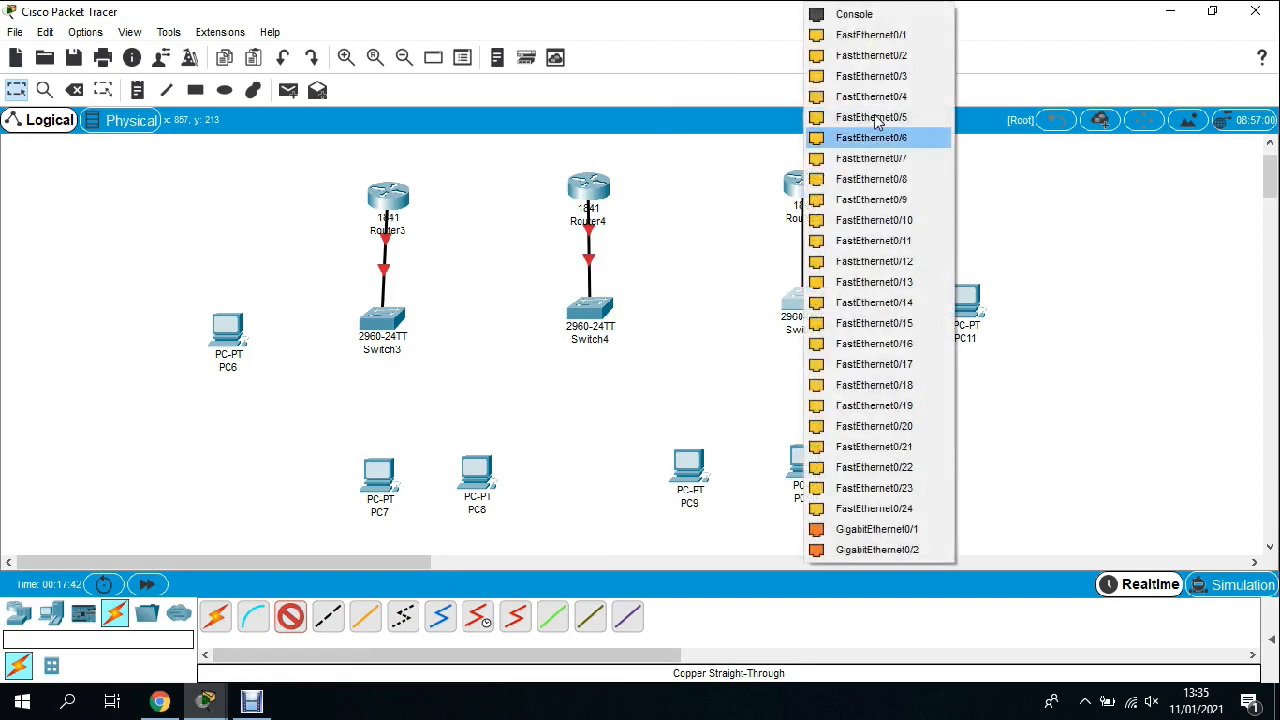
left_click(866, 38)
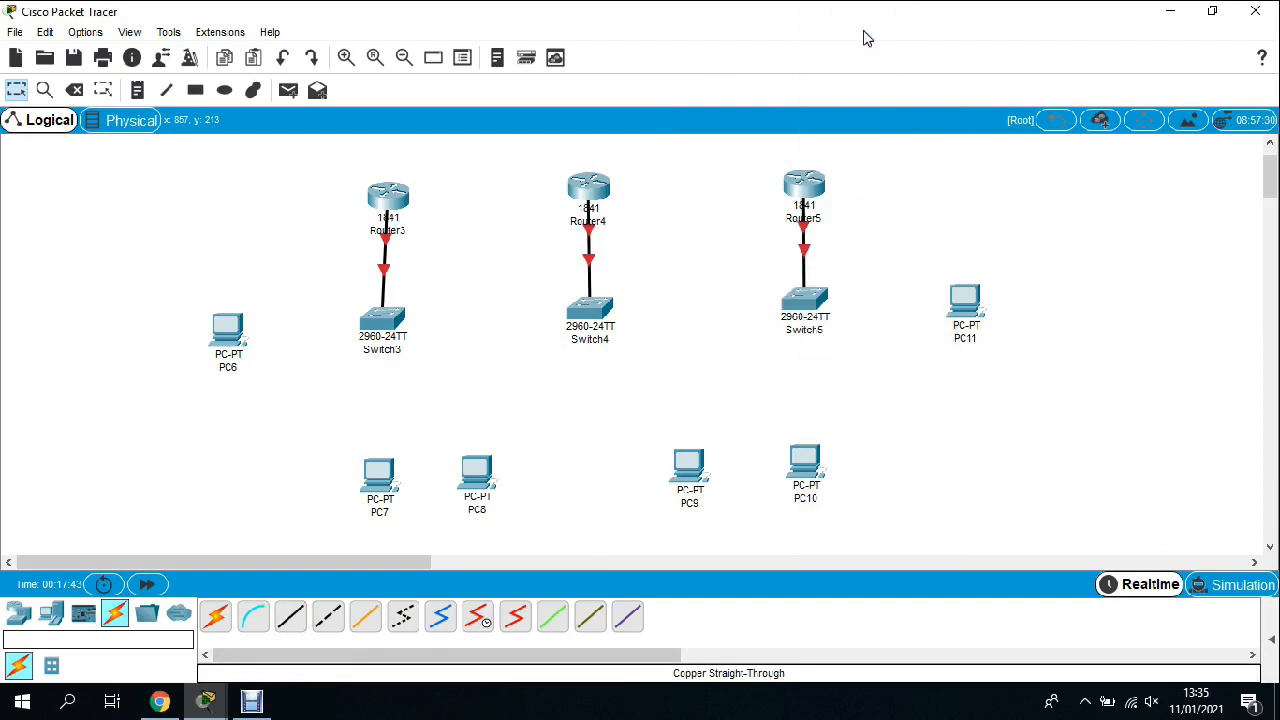
Step: Connect PC6 to a FastEthernet port on Switch3 with a copper straight-through cable
left_click(290, 617)
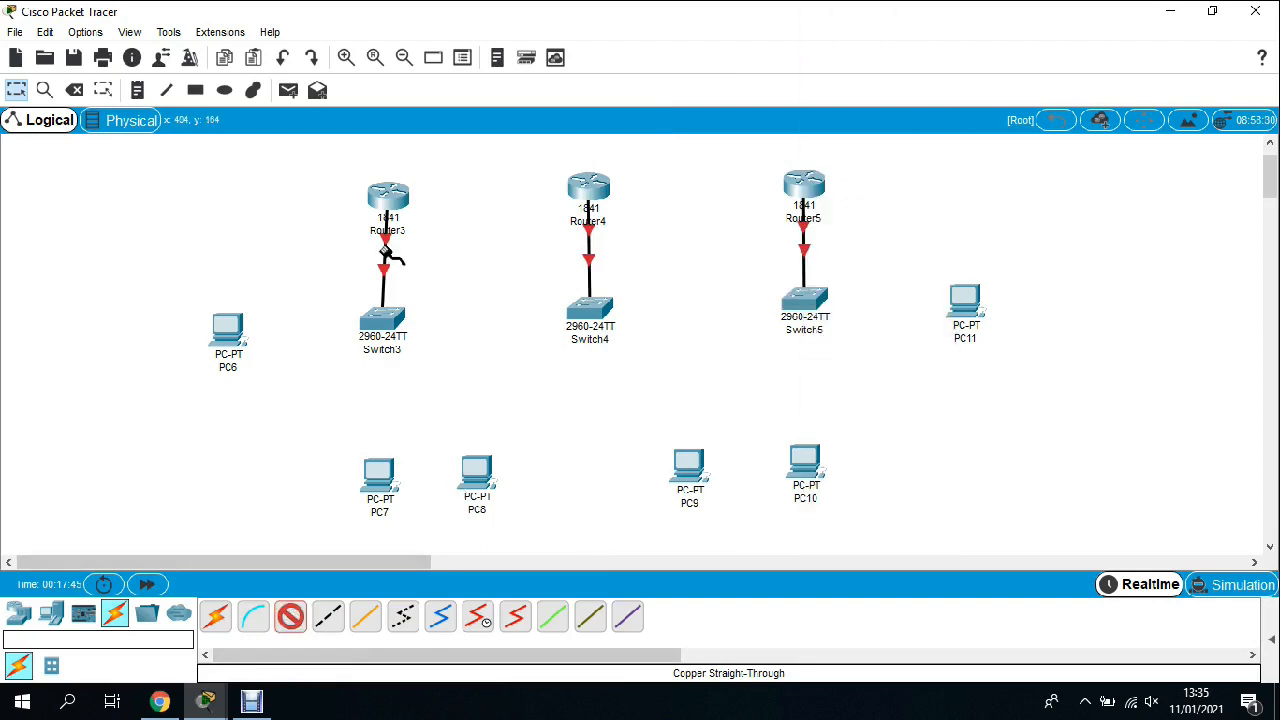
left_click(240, 328)
left_click(343, 402)
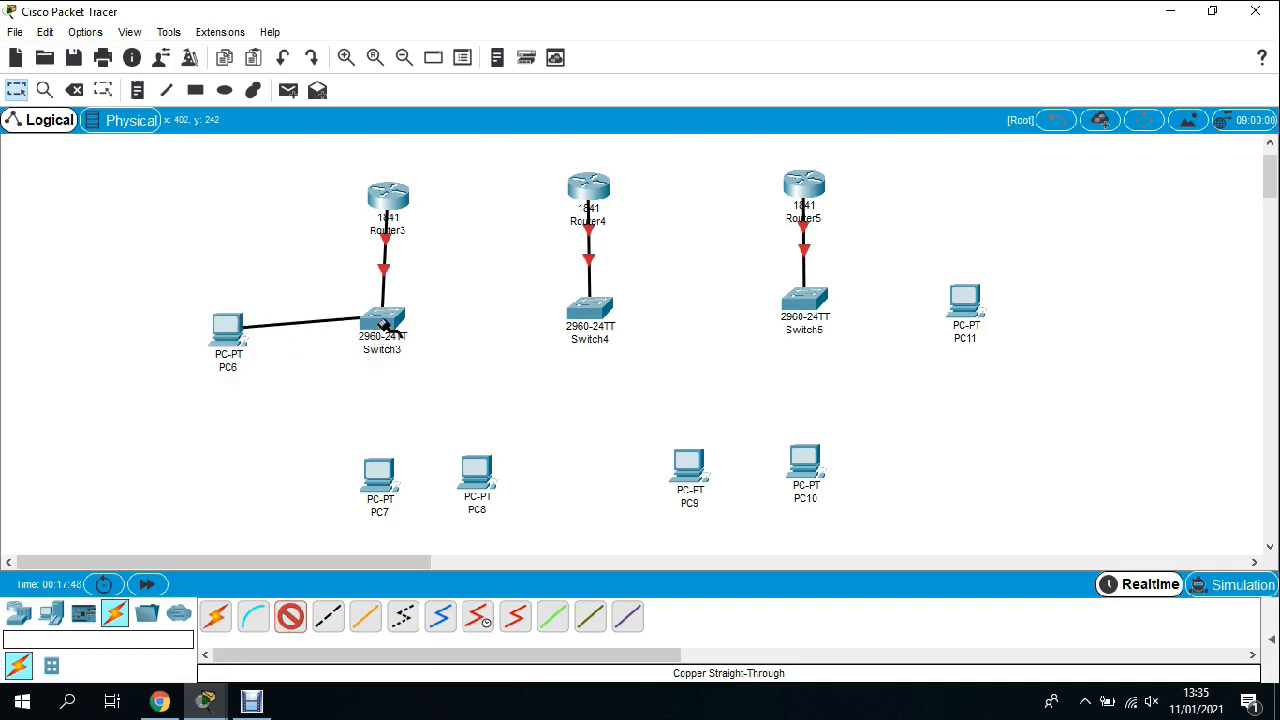
left_click(384, 325)
left_click(453, 49)
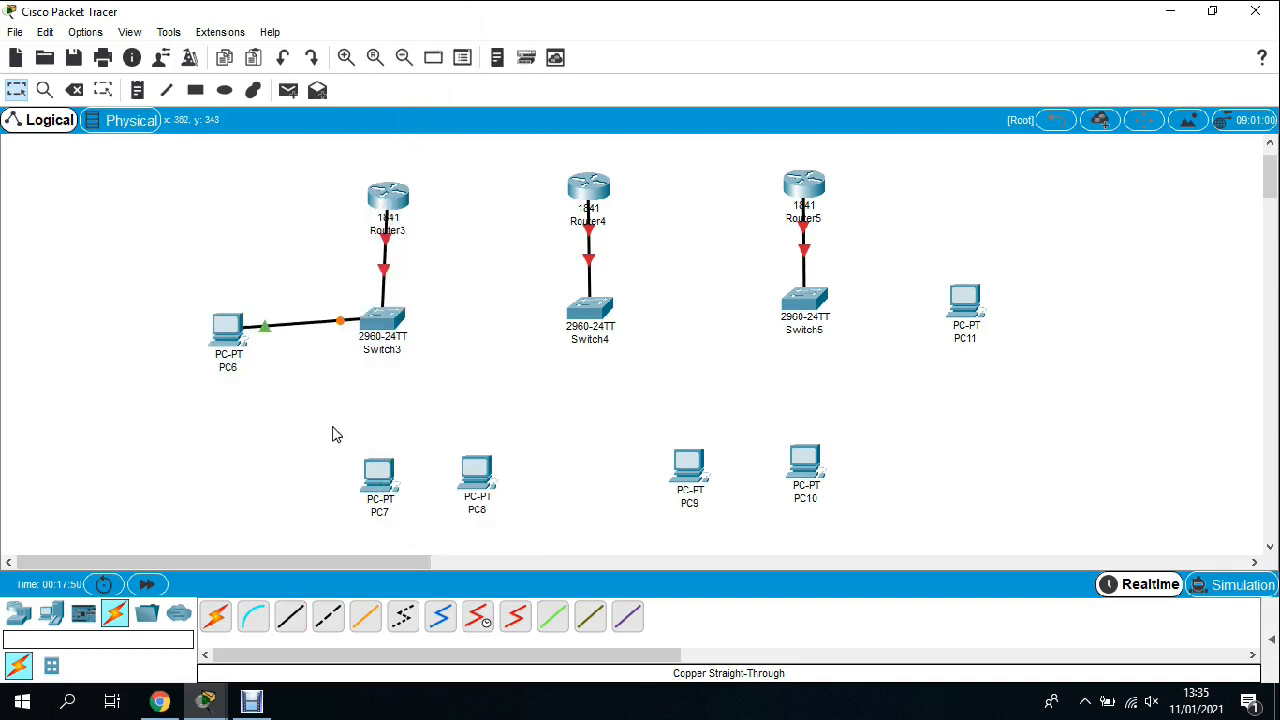
Step: Connect PC7's FastEthernet0 port to FastEthernet0/3 on Switch3 with a copper straight-through cable
left_click(290, 617)
left_click(376, 472)
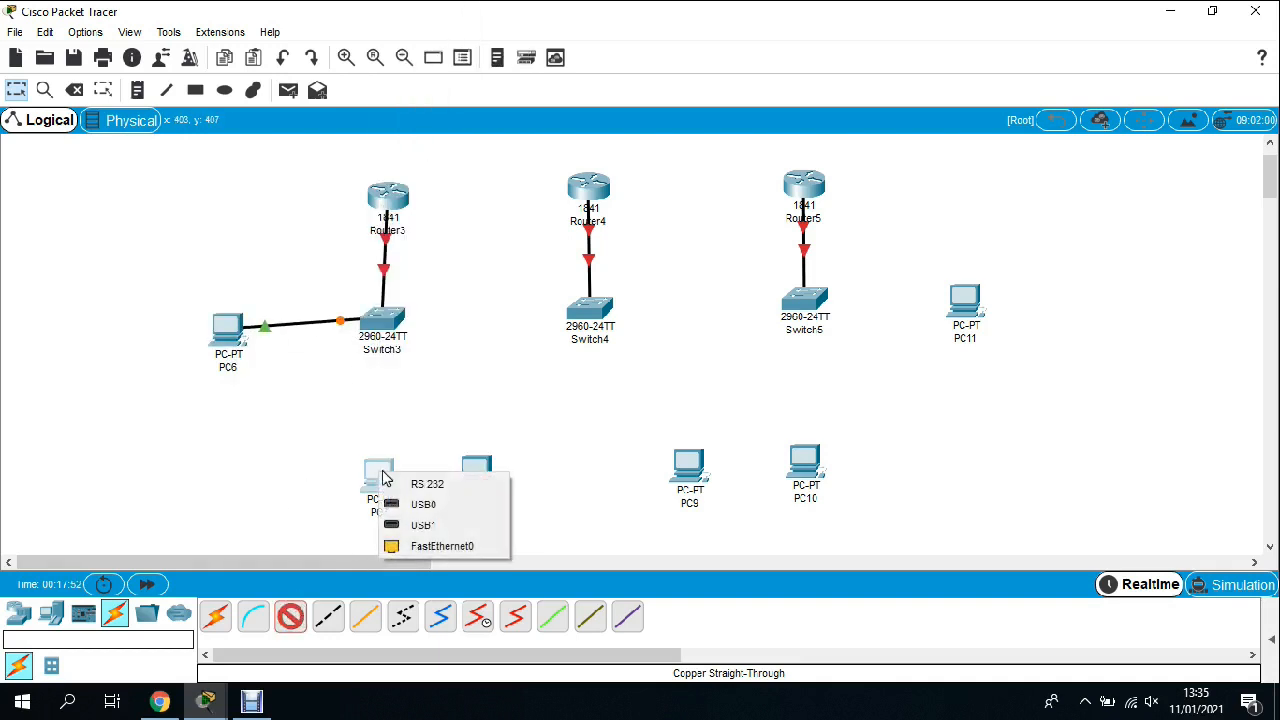
left_click(438, 543)
left_click(382, 325)
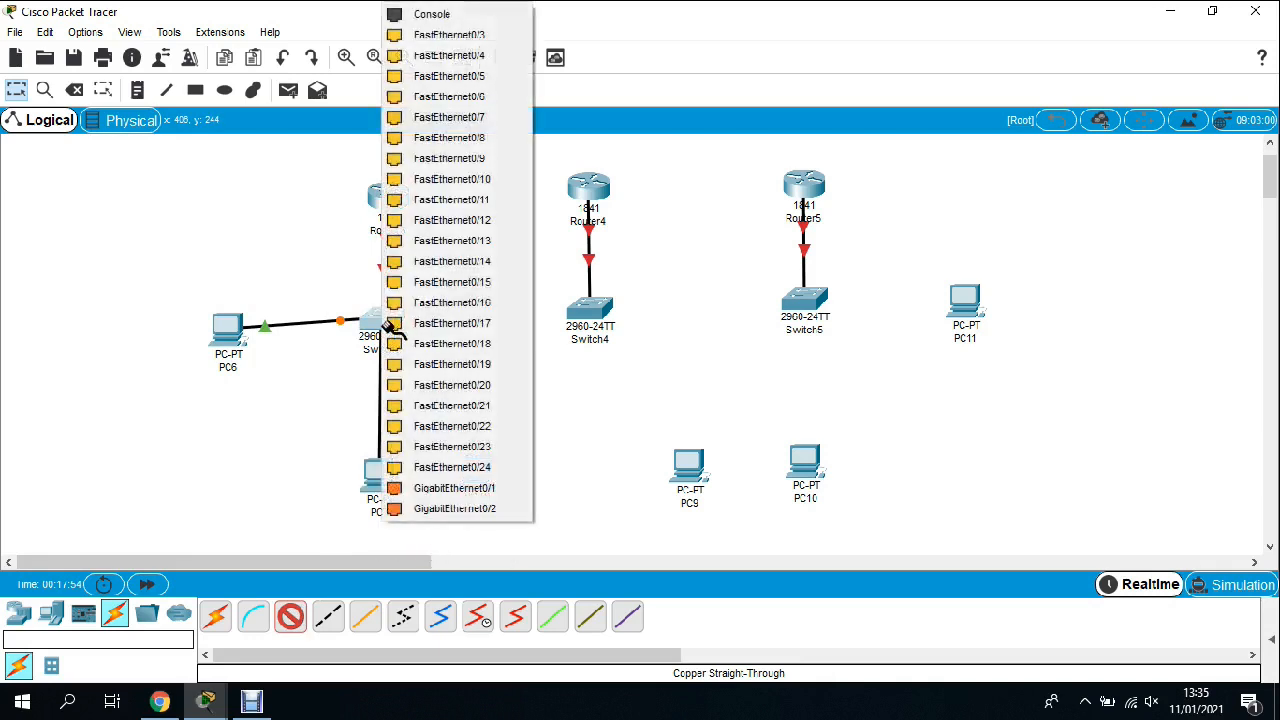
left_click(444, 37)
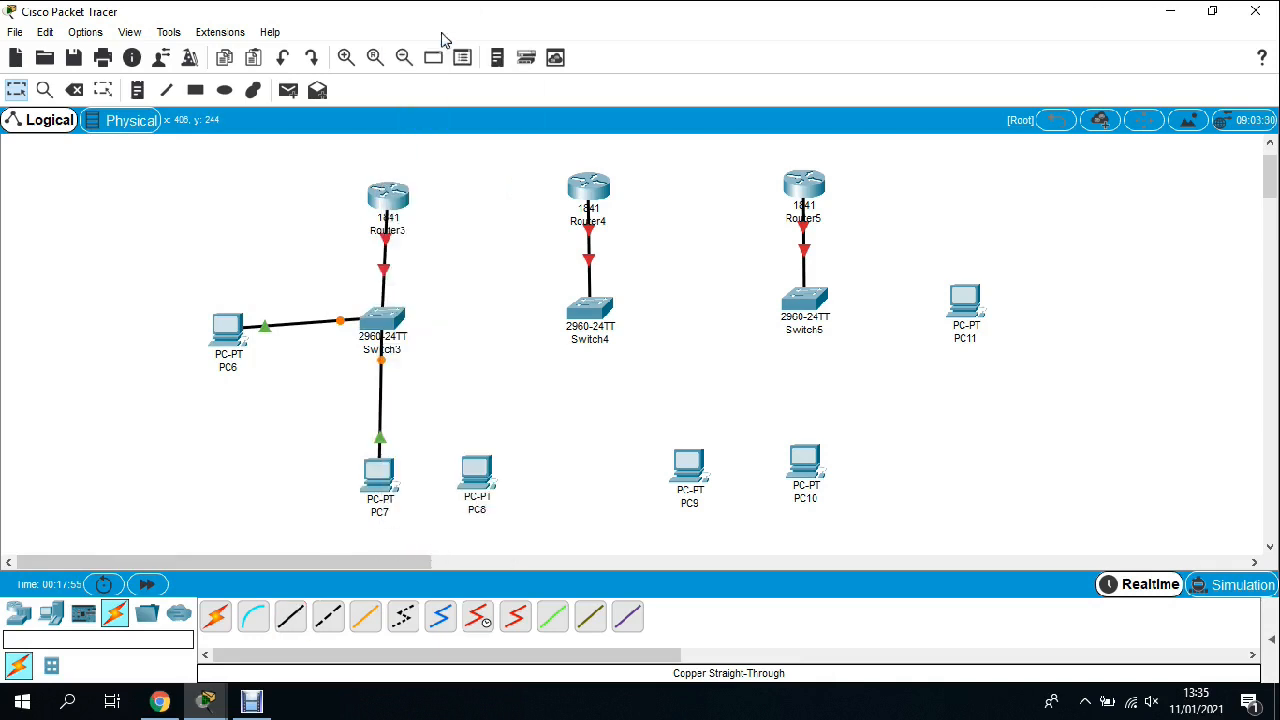
Step: Connect PC8's FastEthernet0 port to FastEthernet0/2 on Switch4 with a copper straight-through cable
left_click(290, 617)
left_click(476, 475)
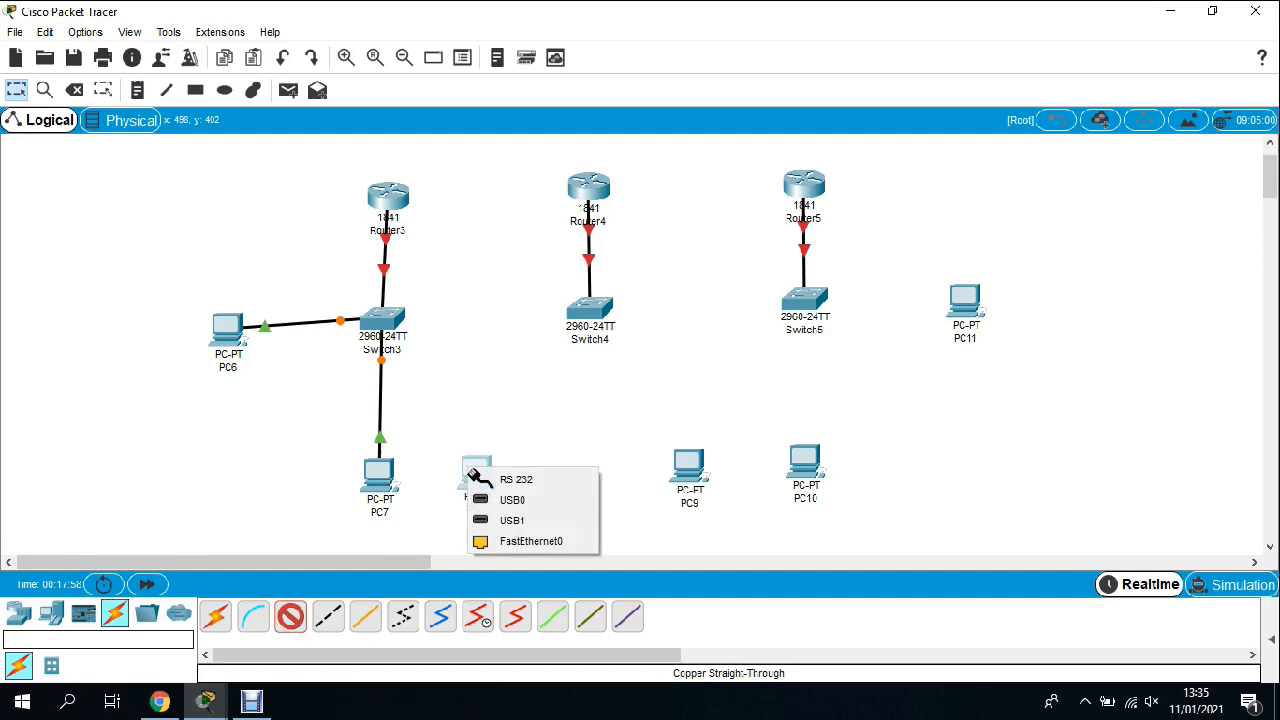
left_click(553, 541)
left_click(589, 310)
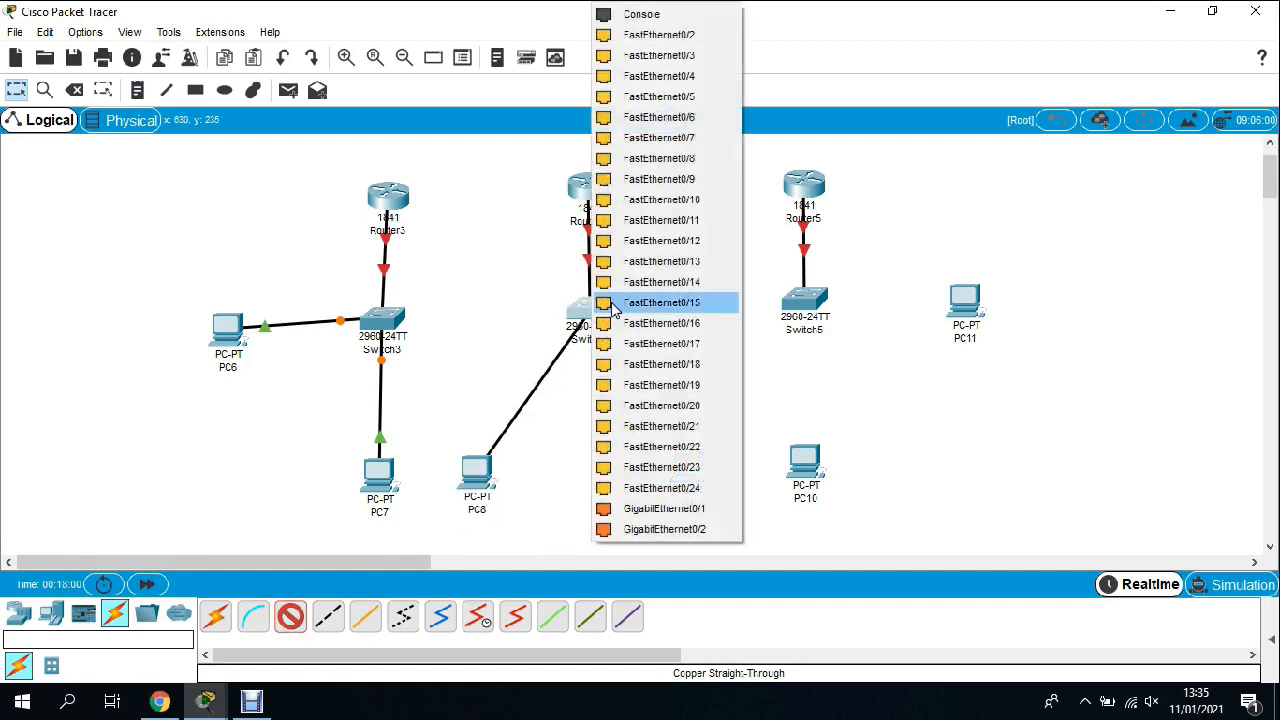
left_click(665, 37)
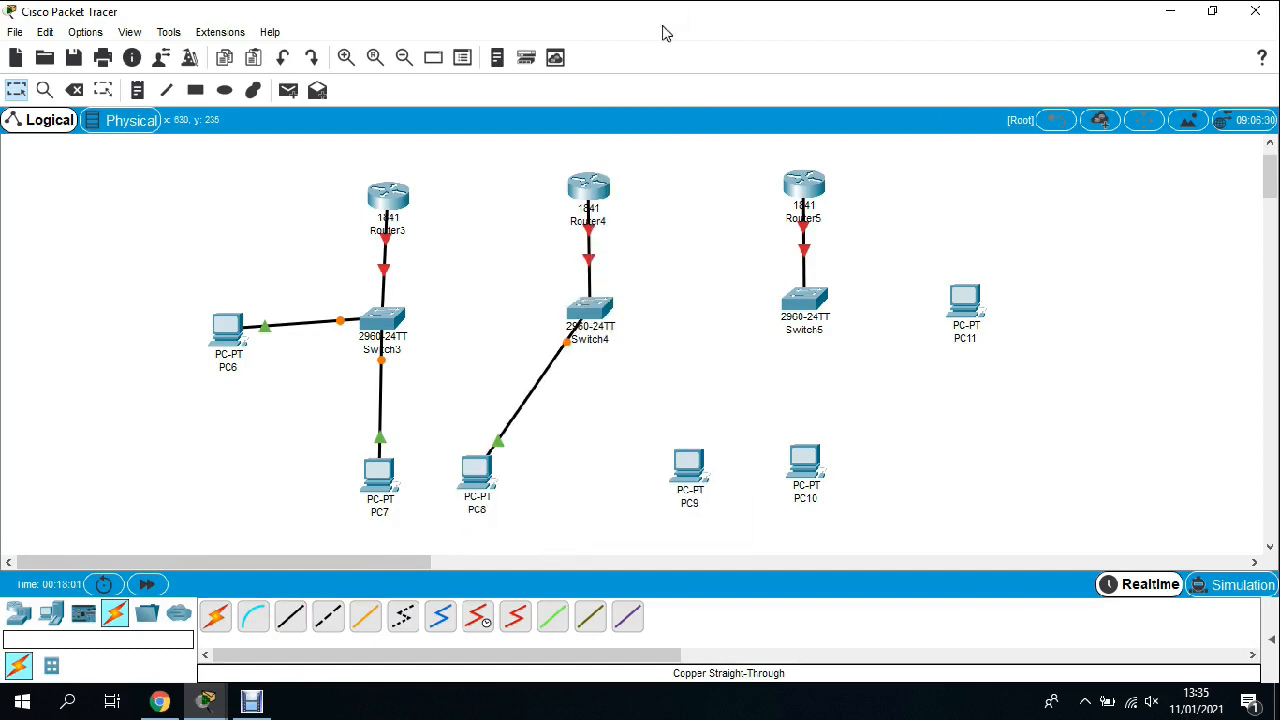
Step: Connect PC9's FastEthernet0 port to FastEthernet0/3 on Switch4 with a copper straight-through cable
left_click(288, 619)
left_click(688, 482)
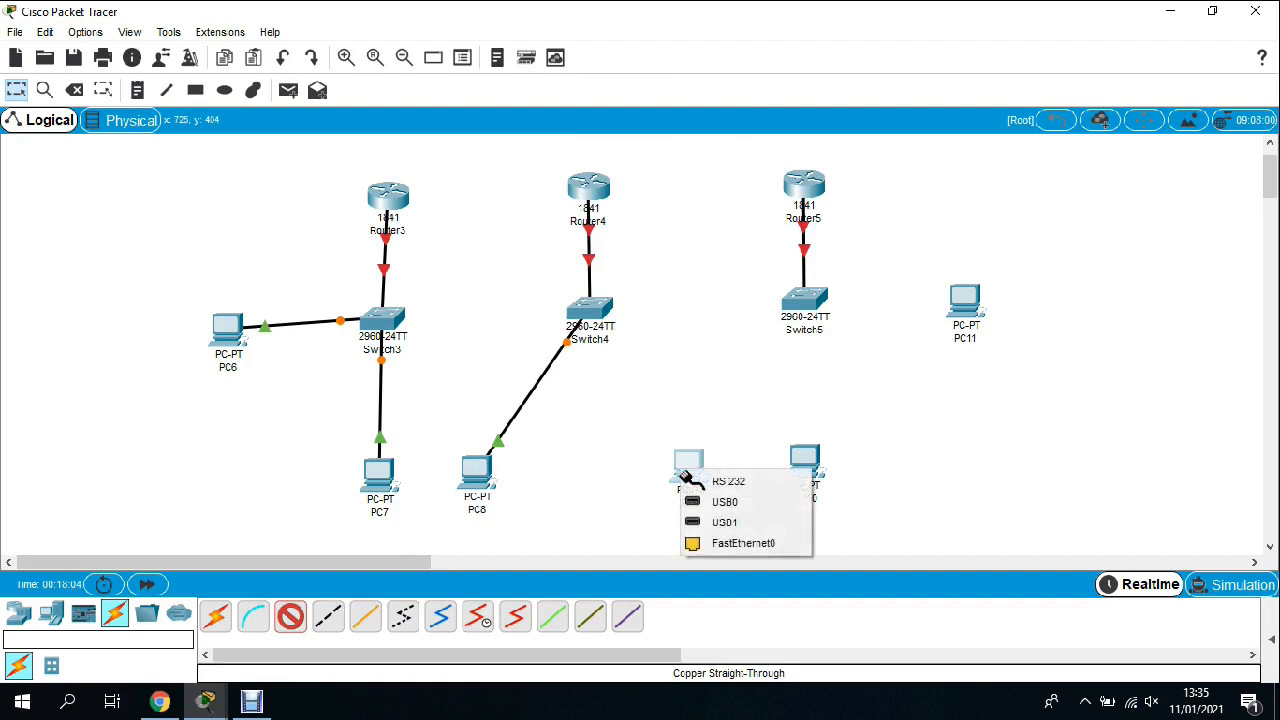
left_click(755, 543)
left_click(595, 308)
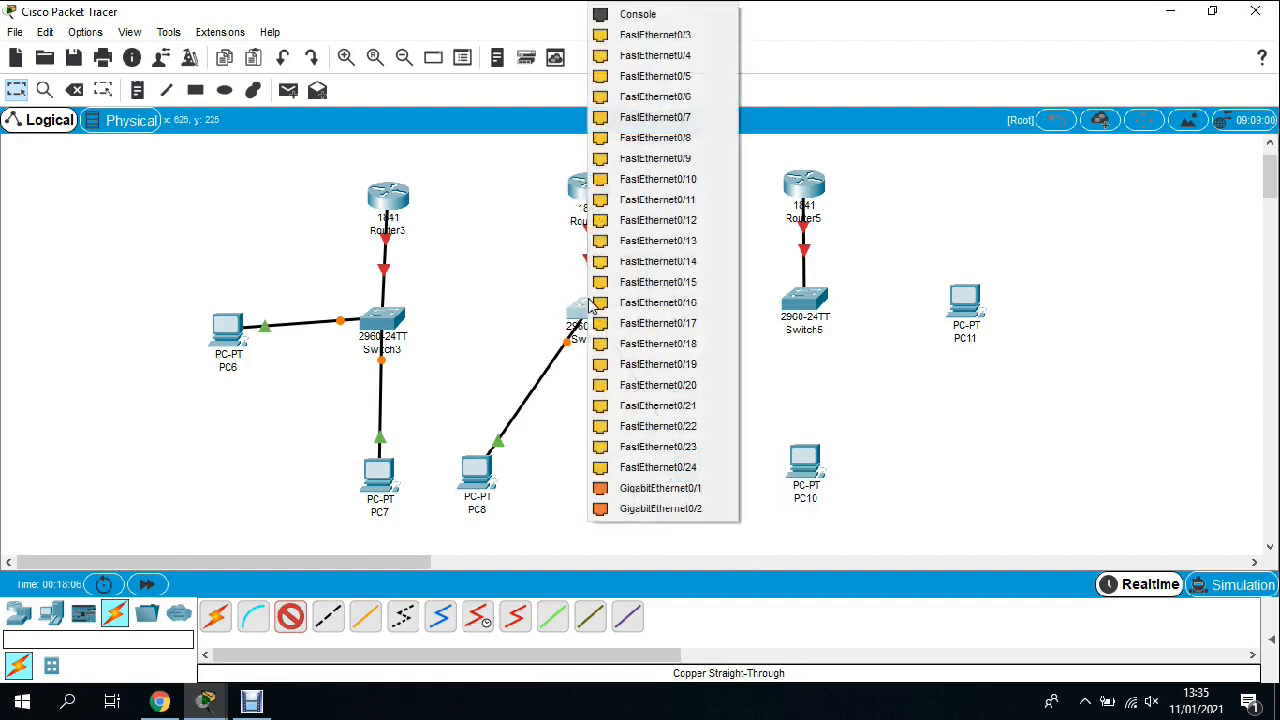
left_click(667, 38)
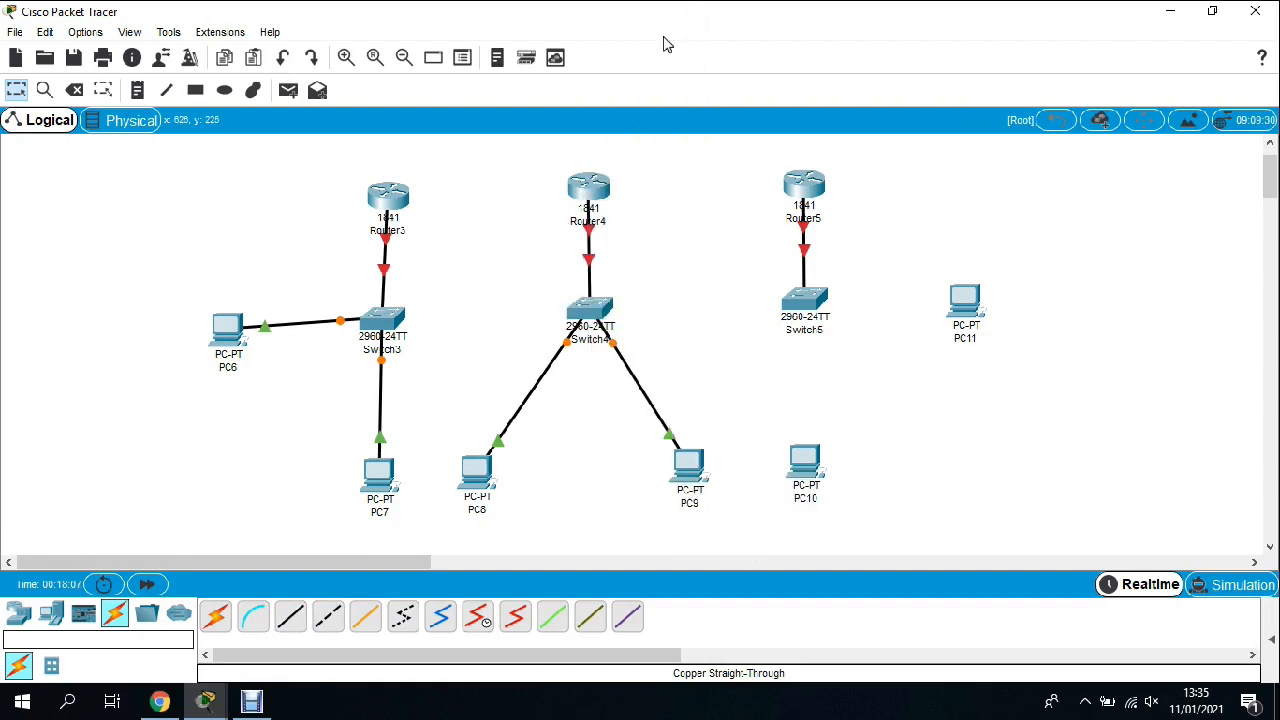
Step: Connect PC10's FastEthernet0 port to FastEthernet0/2 on Switch5 with a copper straight-through cable
left_click(290, 615)
left_click(806, 455)
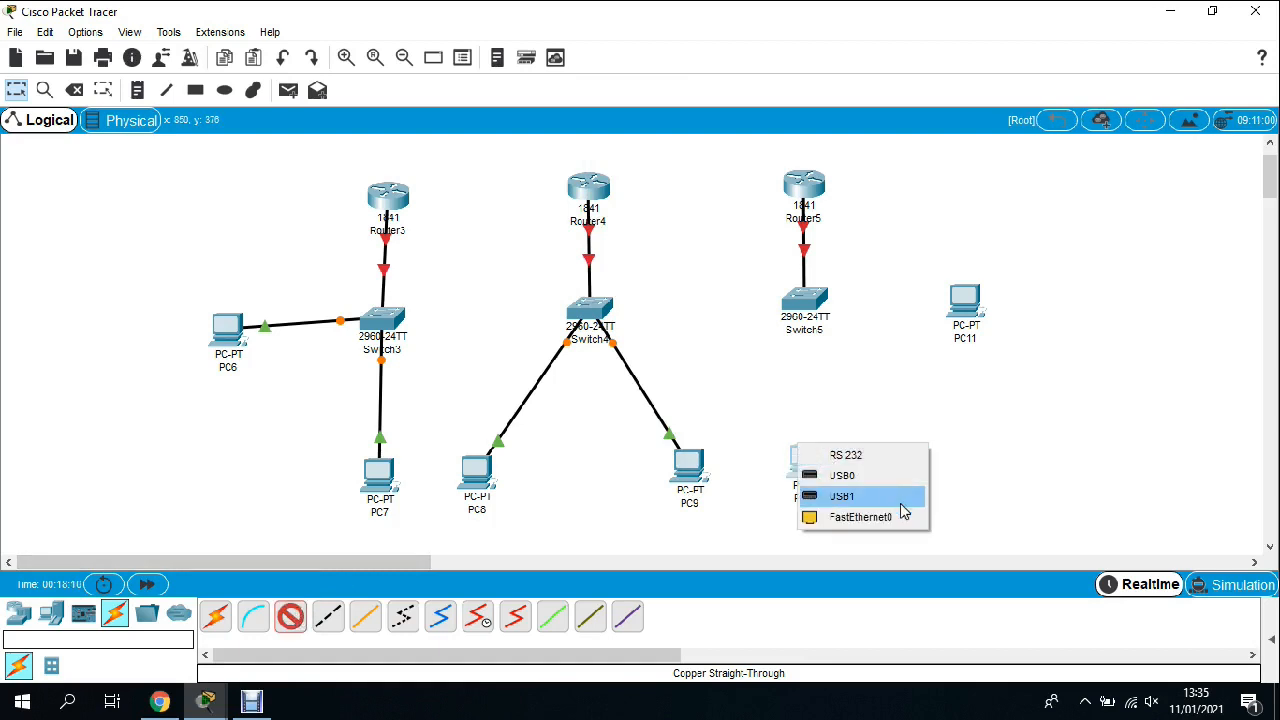
left_click(900, 514)
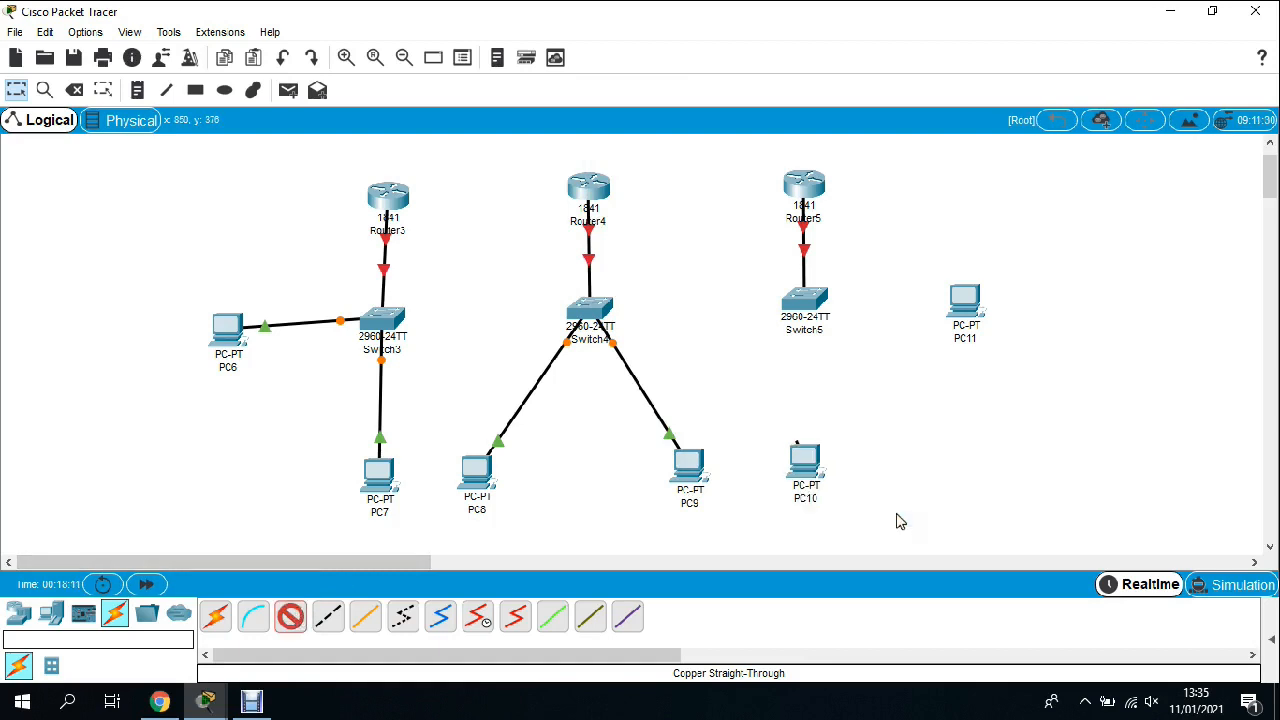
left_click(815, 305)
left_click(858, 36)
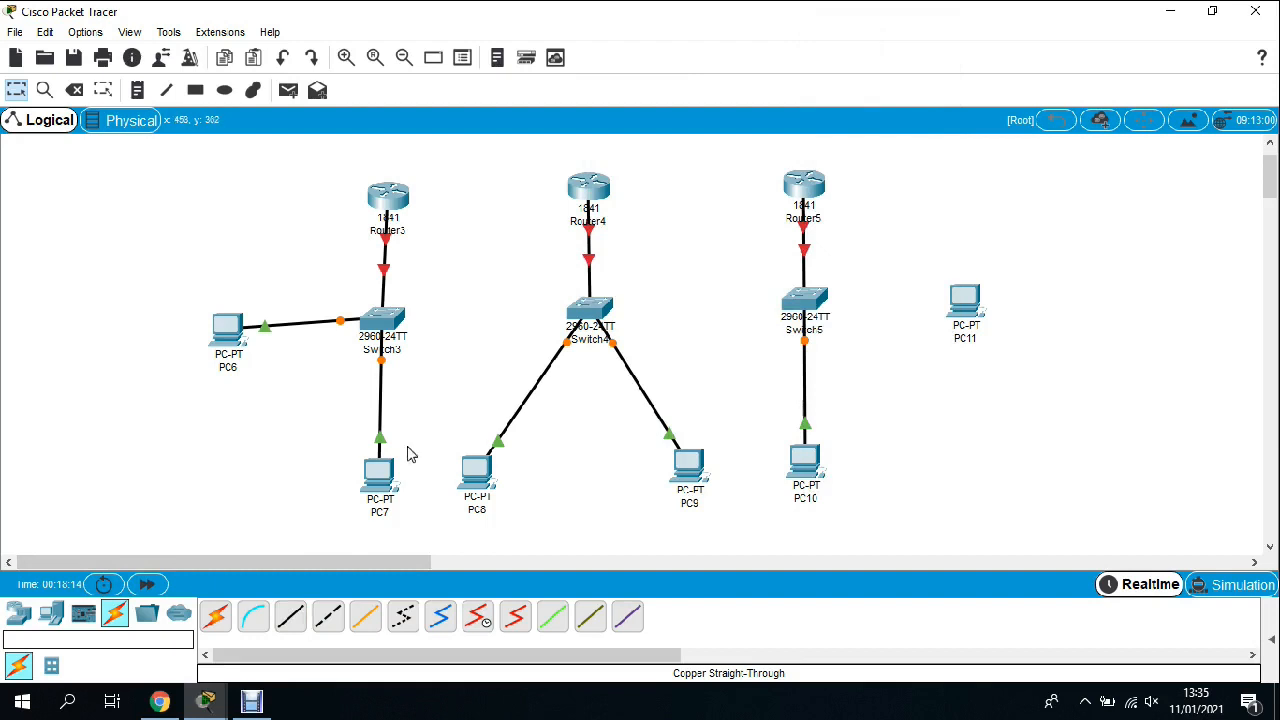
Step: Connect PC11's FastEthernet0 port to FastEthernet0/3 on Switch5 with a copper straight-through cable
left_click(291, 616)
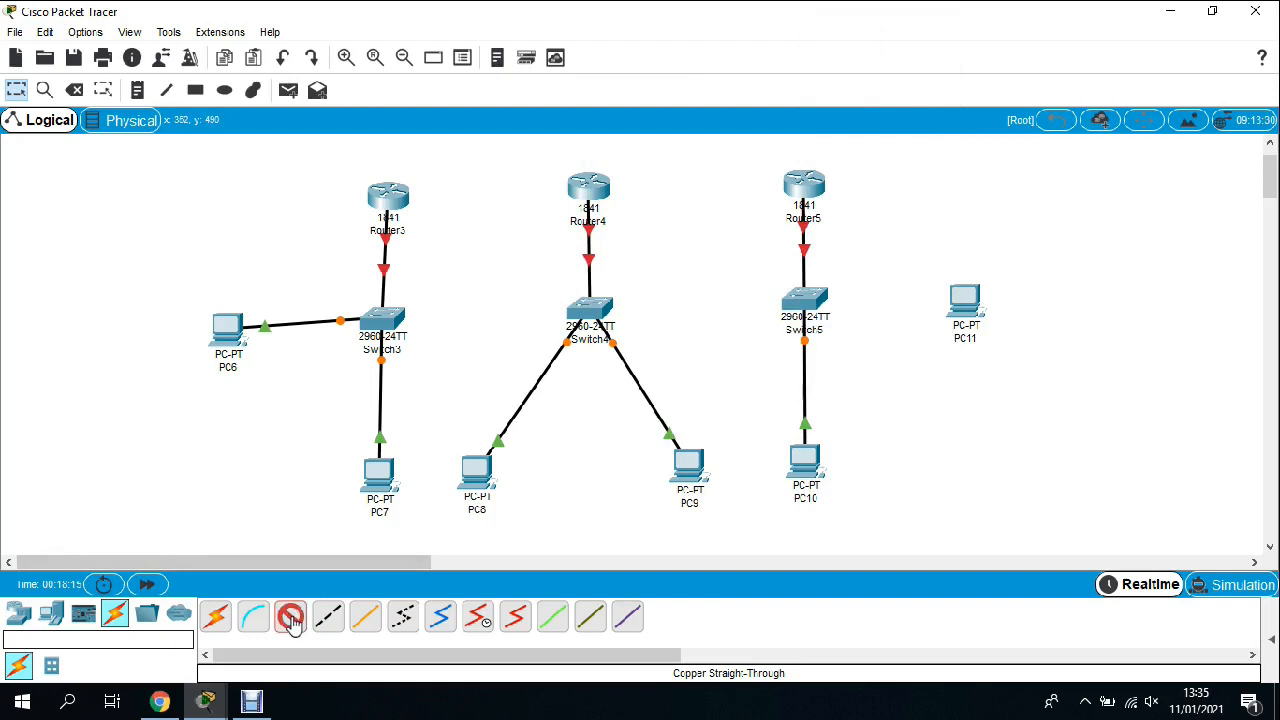
left_click(966, 304)
left_click(1031, 366)
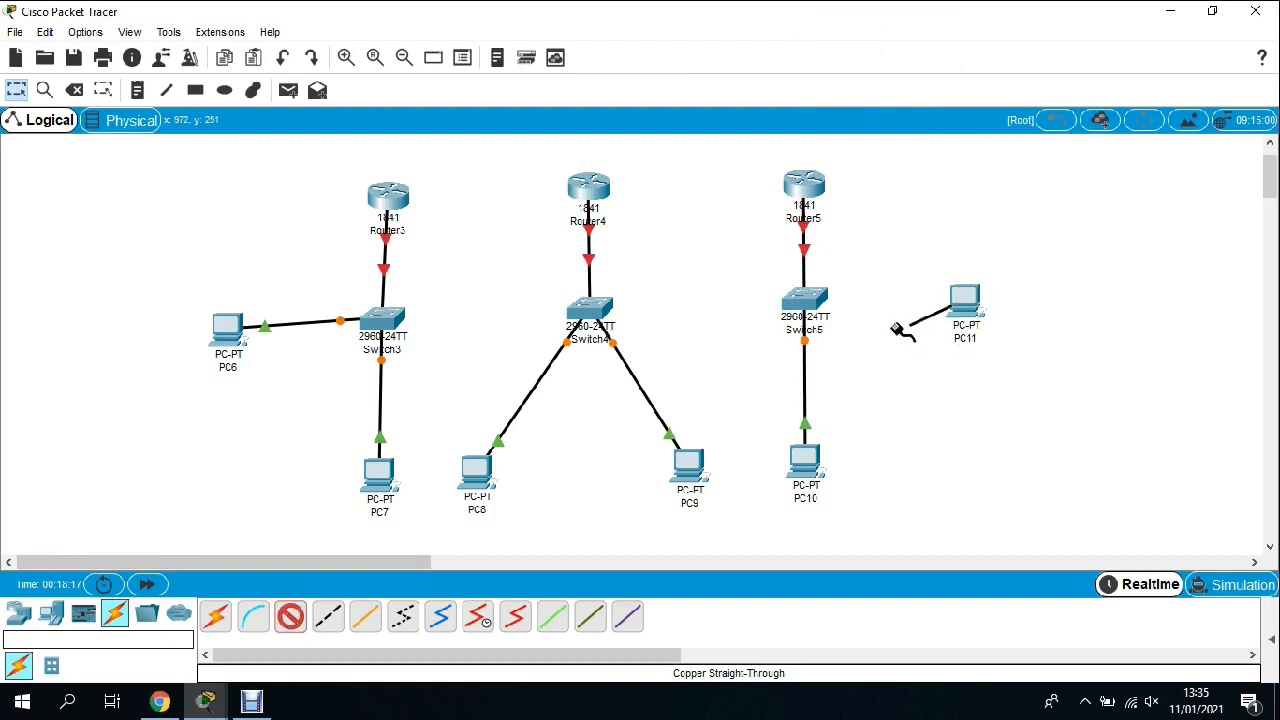
left_click(817, 302)
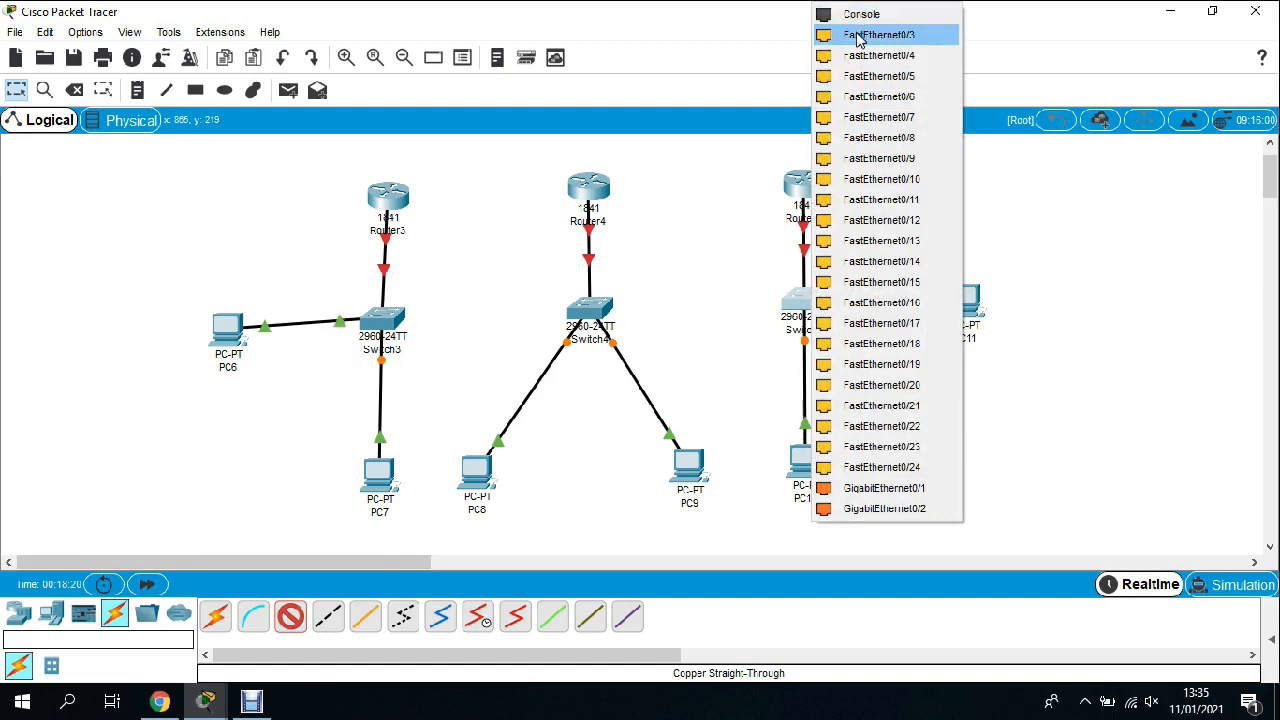
left_click(858, 36)
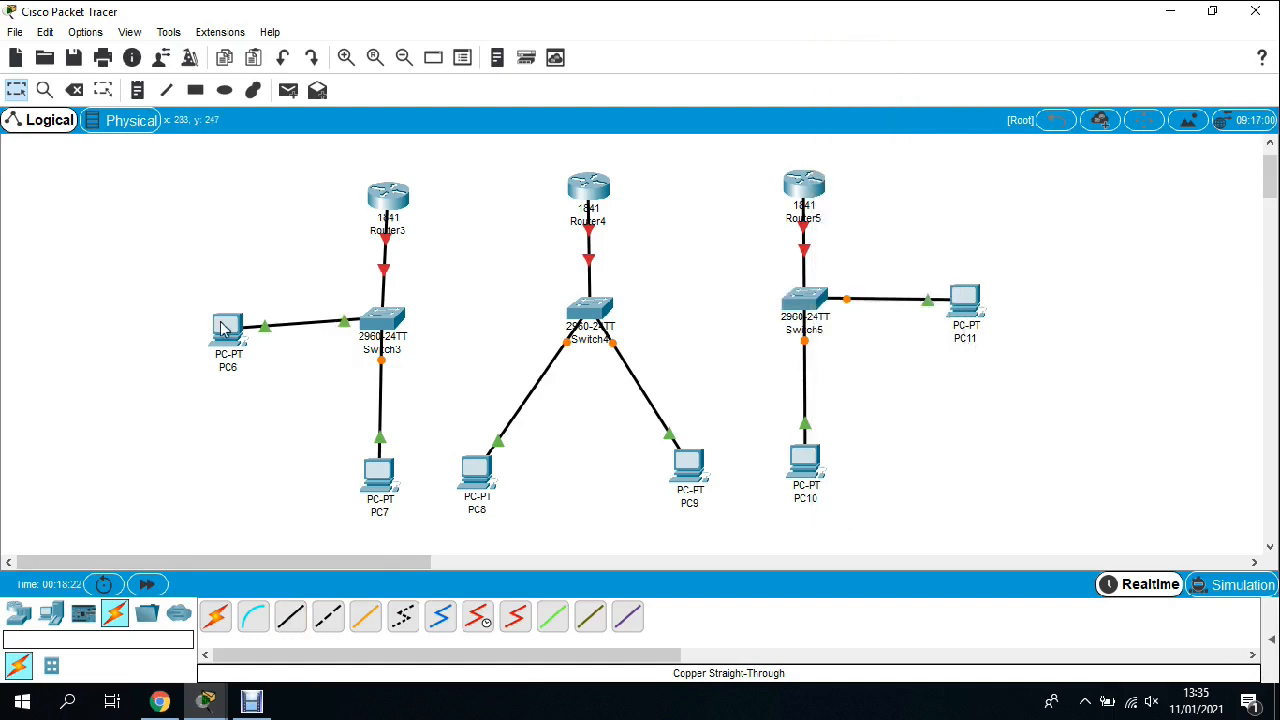
Step: Nudge PC6 level with Switch3 and slightly adjust the positions of Router3, Router4 and Router5 to align the topology
left_click_drag(222, 328, 224, 317)
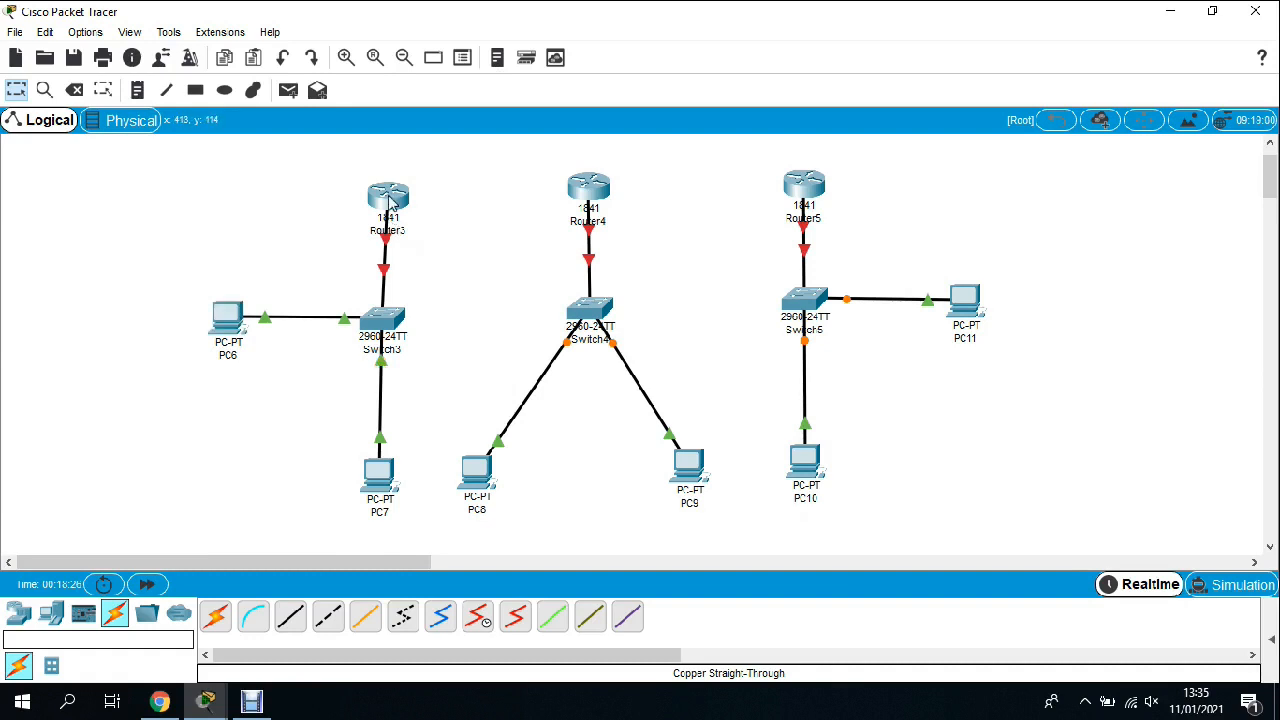
left_click_drag(390, 203, 386, 201)
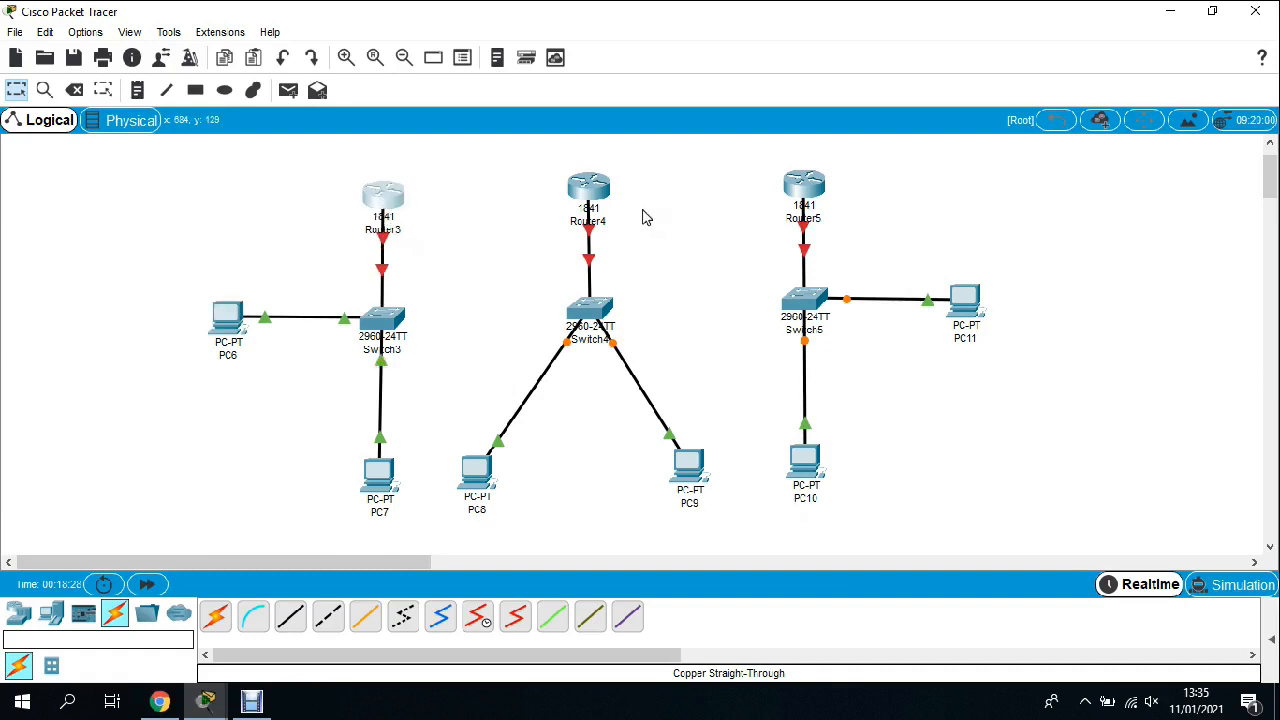
left_click_drag(600, 196, 601, 199)
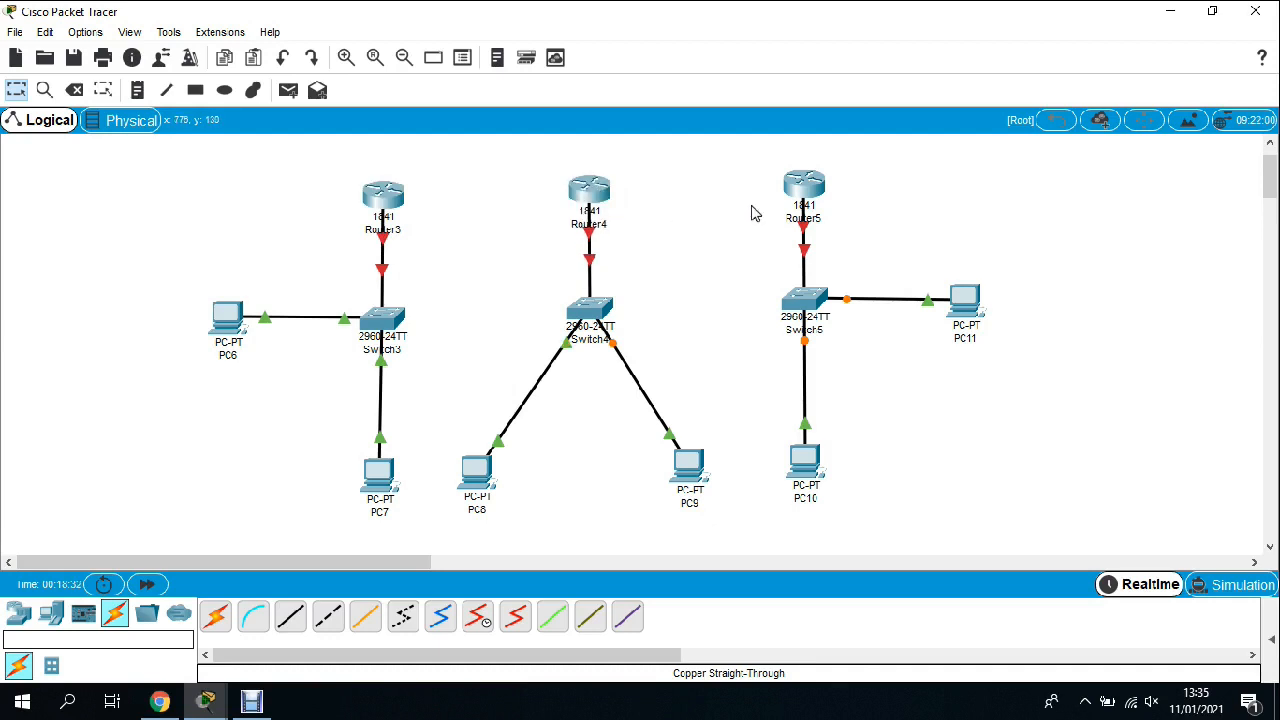
left_click_drag(799, 188, 799, 192)
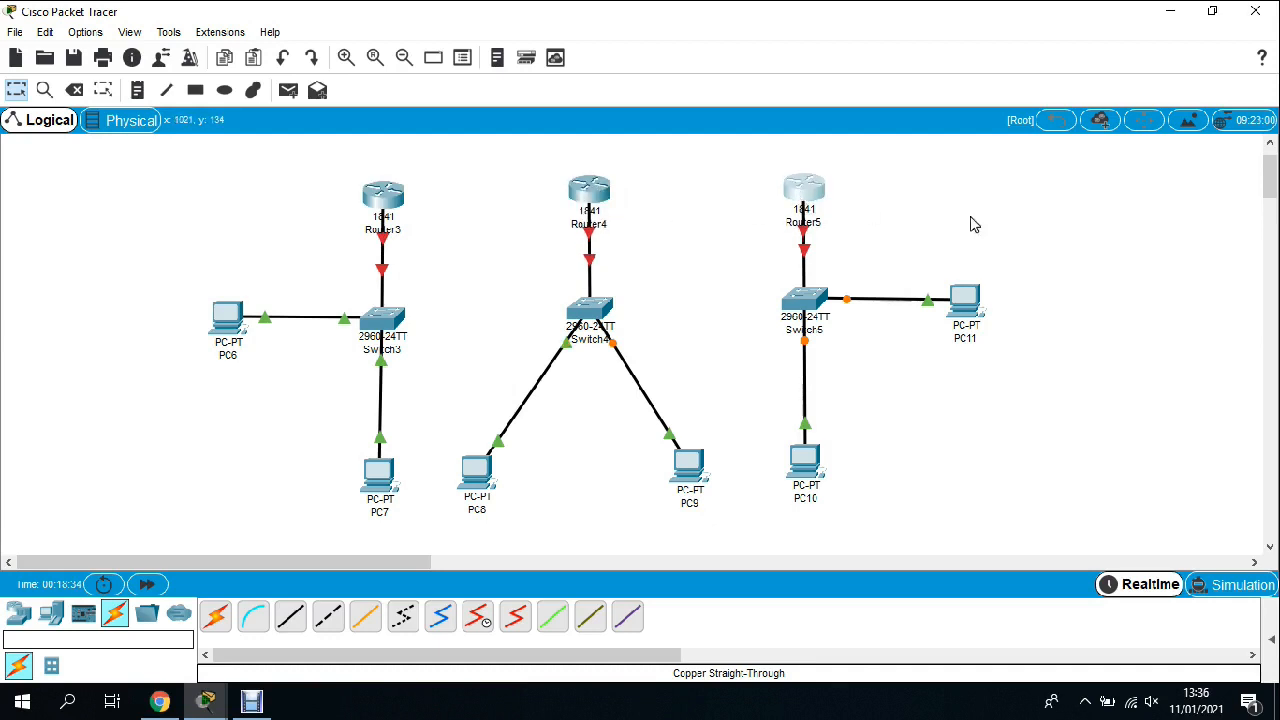
Step: Connect a FastEthernet port on Router3 to FastEthernet0/0 on Router4 with a copper cross-over cable
left_click(290, 622)
left_click(328, 616)
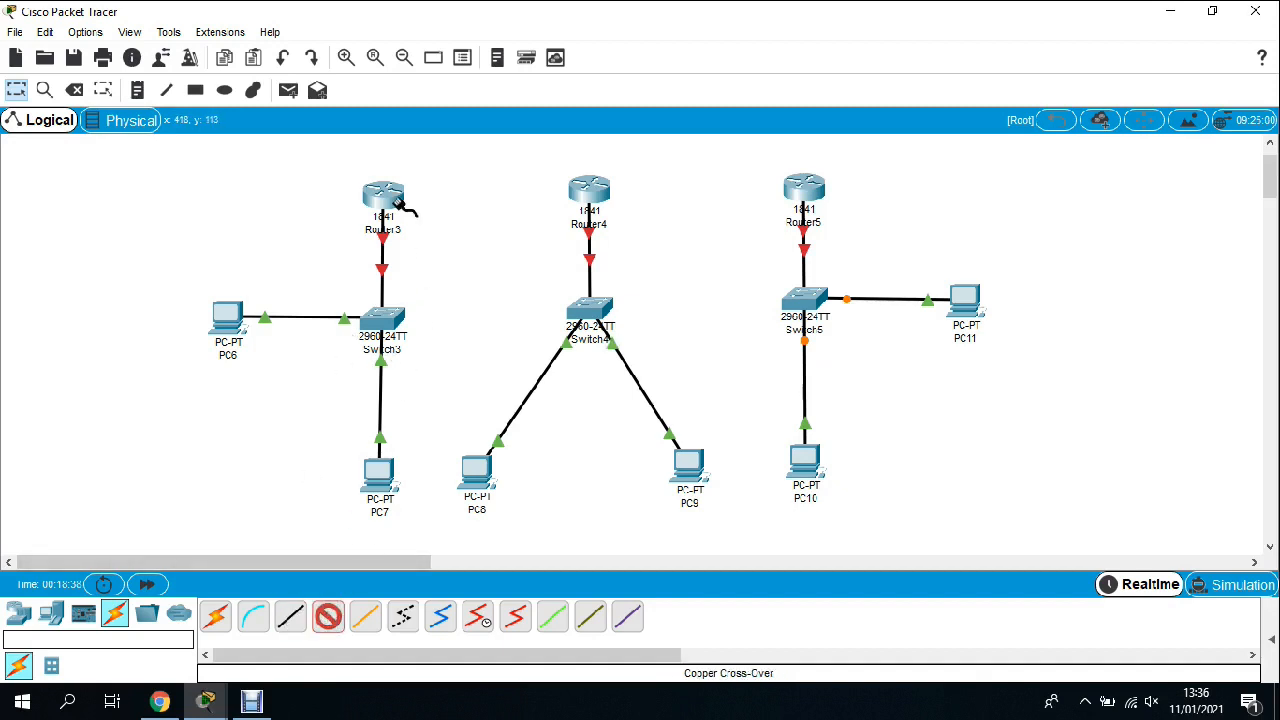
left_click(384, 190)
left_click(452, 244)
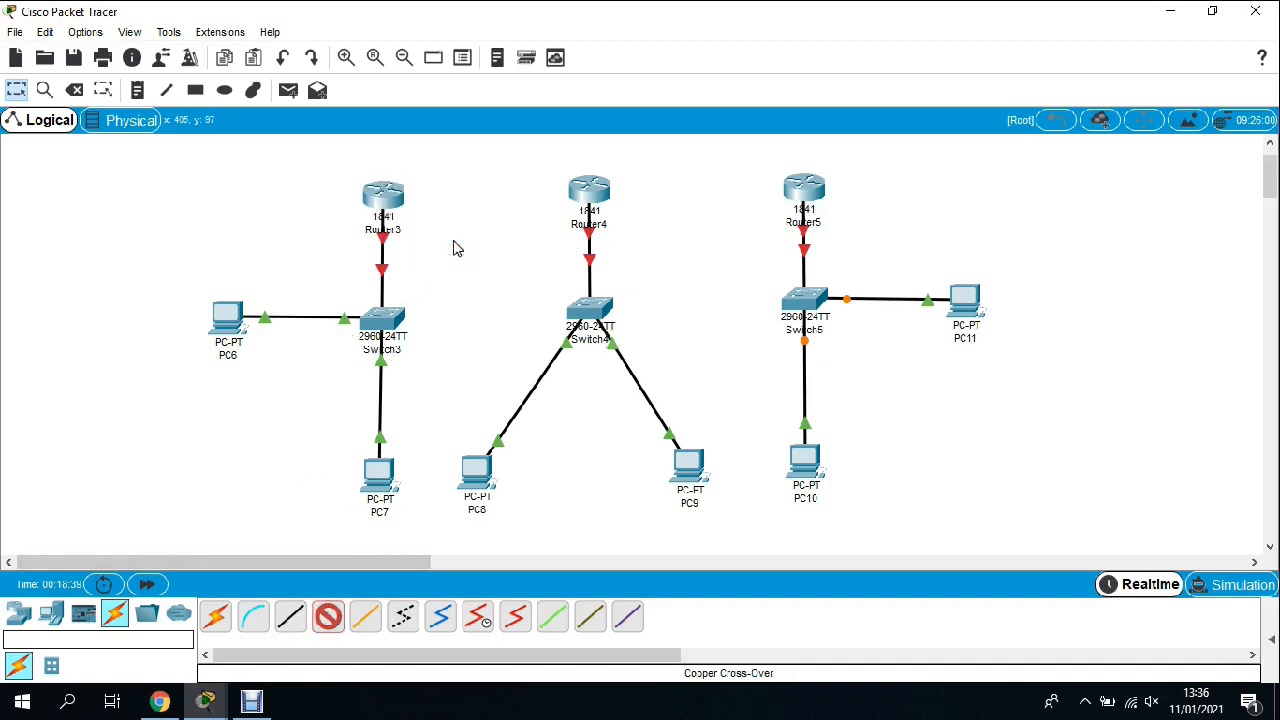
left_click(590, 190)
left_click(650, 242)
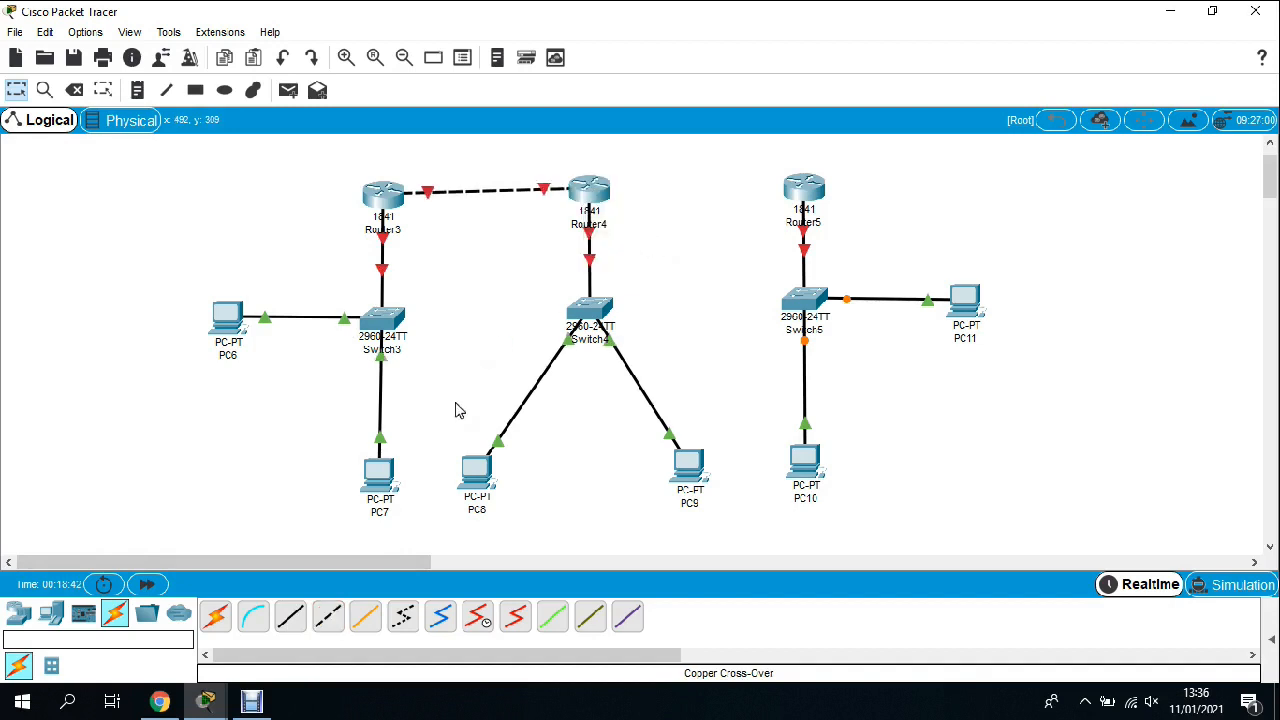
Step: Connect Router4's FastEthernet0/1 port to a FastEthernet port on Router5 with a copper cross-over cable
left_click(330, 618)
left_click(598, 190)
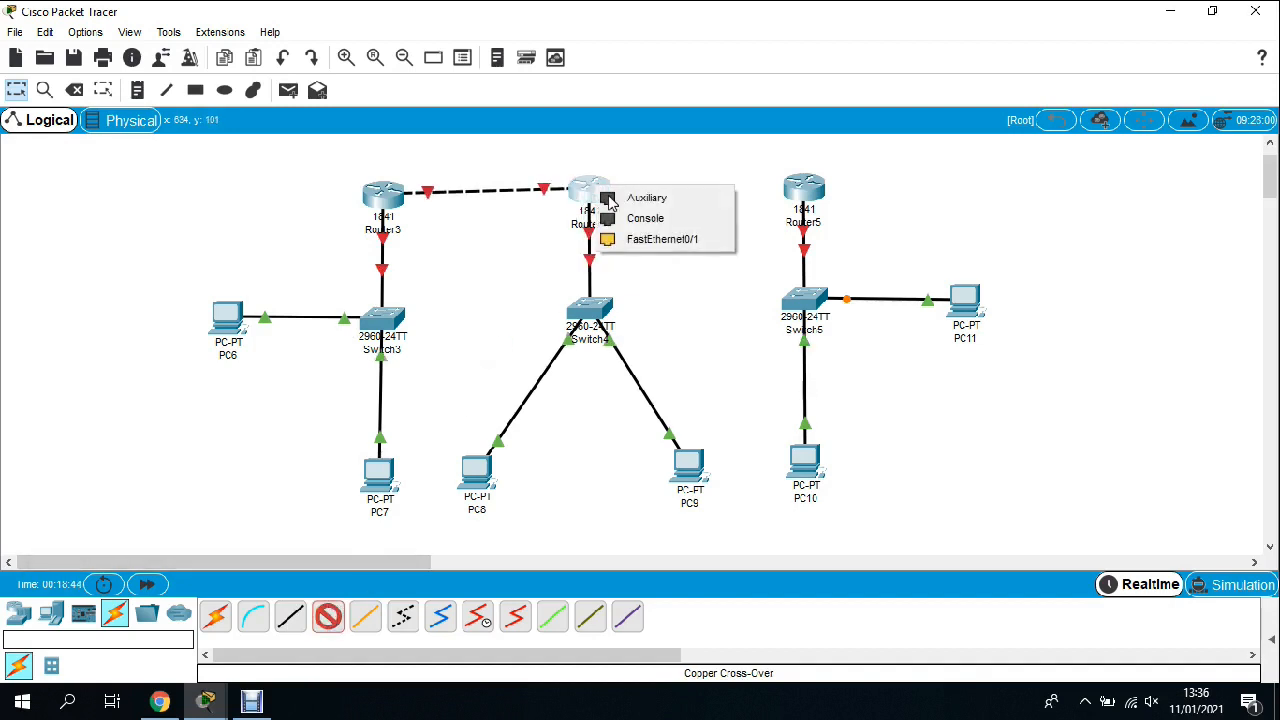
left_click(714, 242)
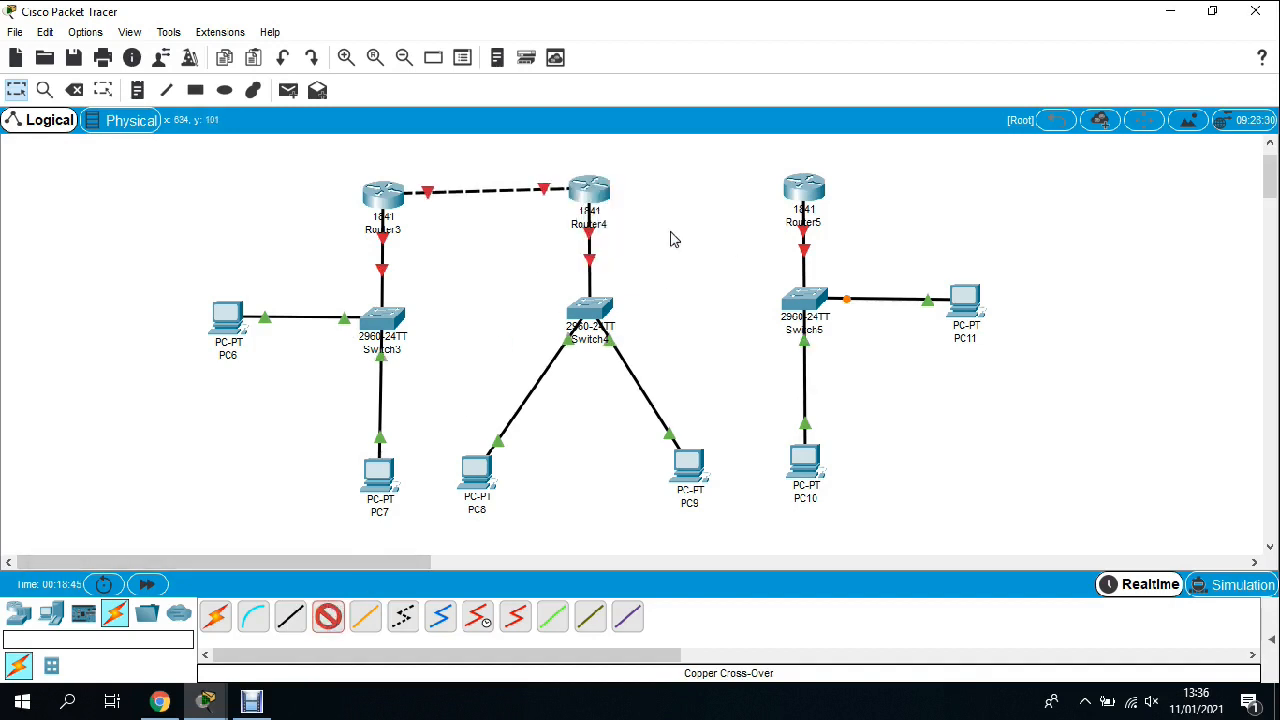
left_click(800, 195)
left_click(908, 266)
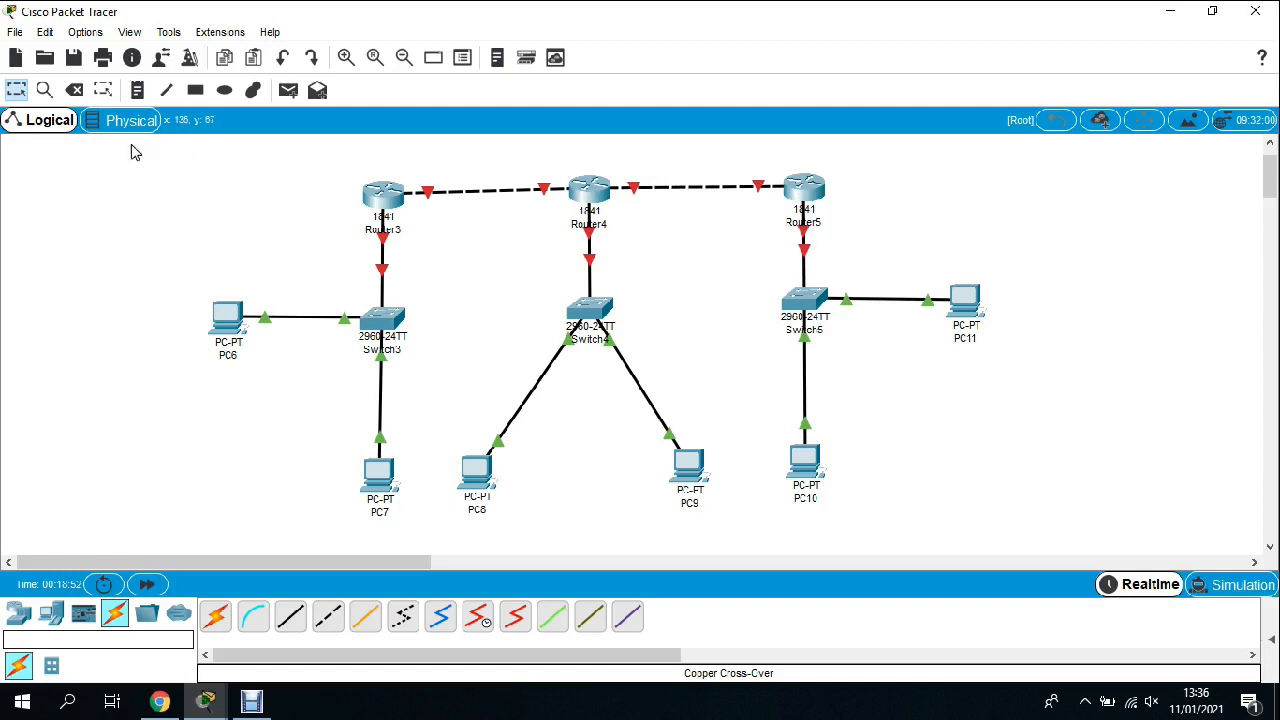
Step: Place two text notes reading 192.168.1.1 and 192.168.1.2 in the empty workspace area above PC6
left_click(97, 177)
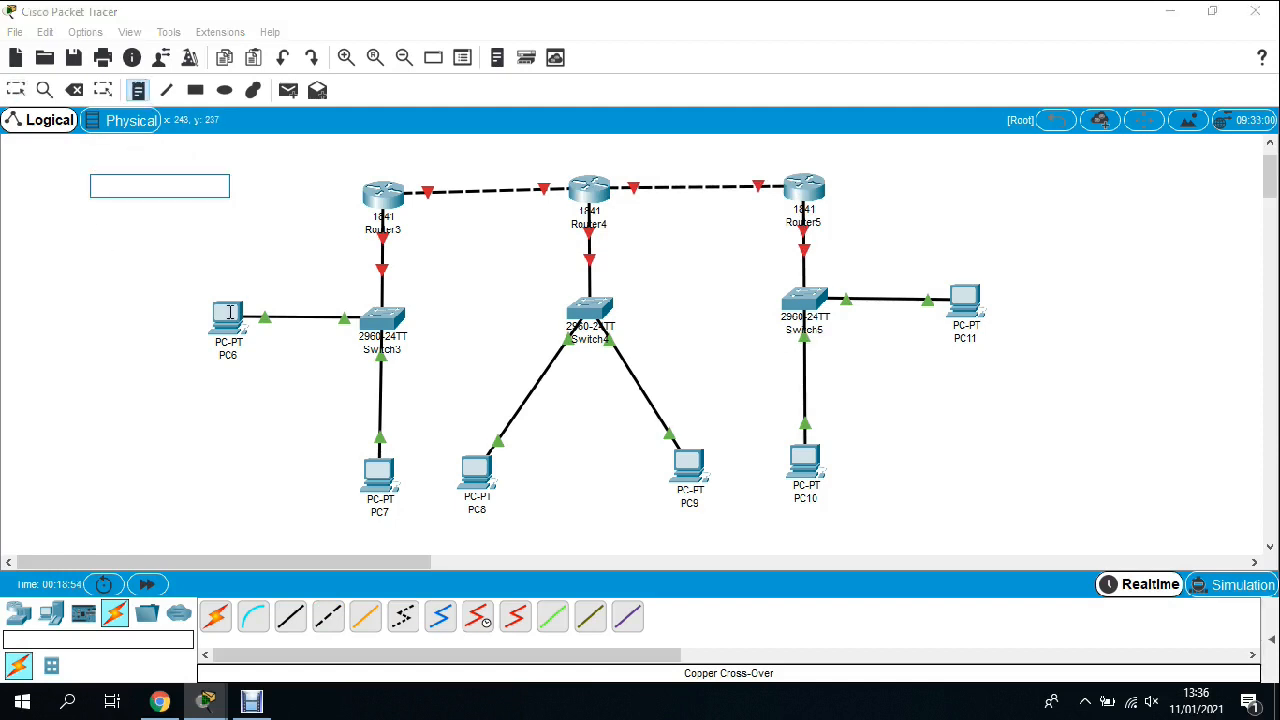
type("192.168.1.1")
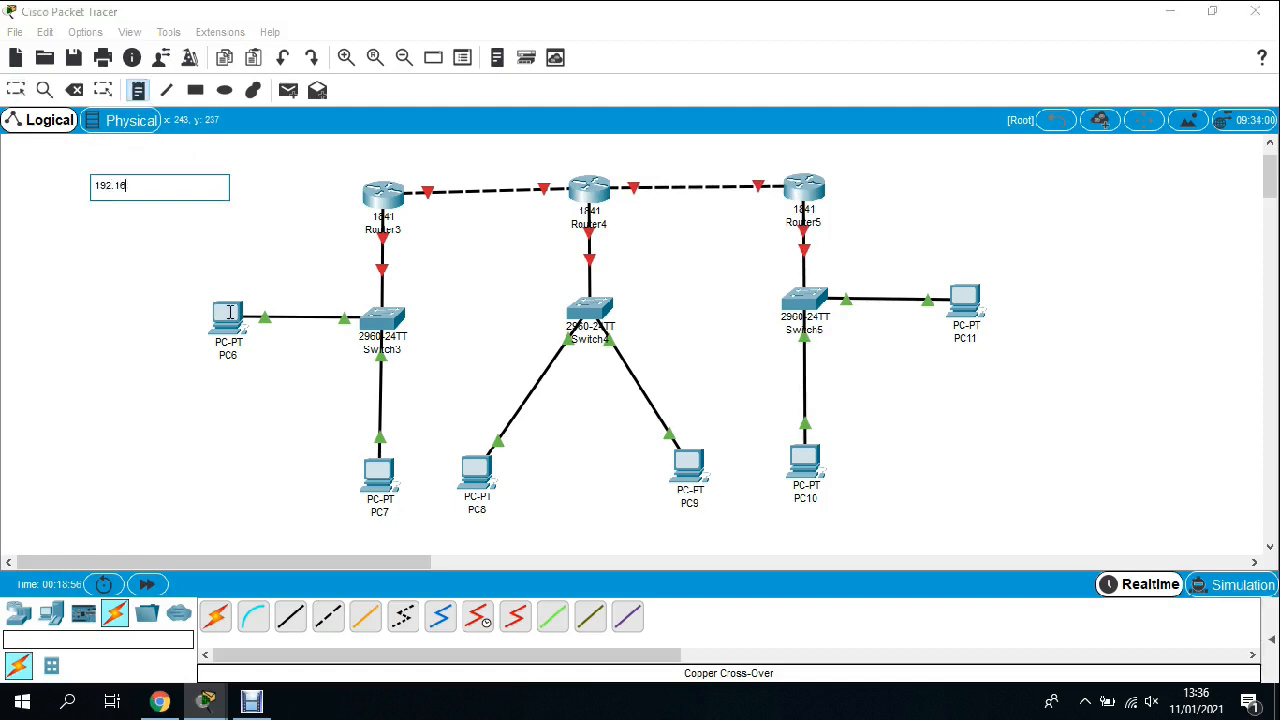
left_click(88, 244)
type("192.168.1.2")
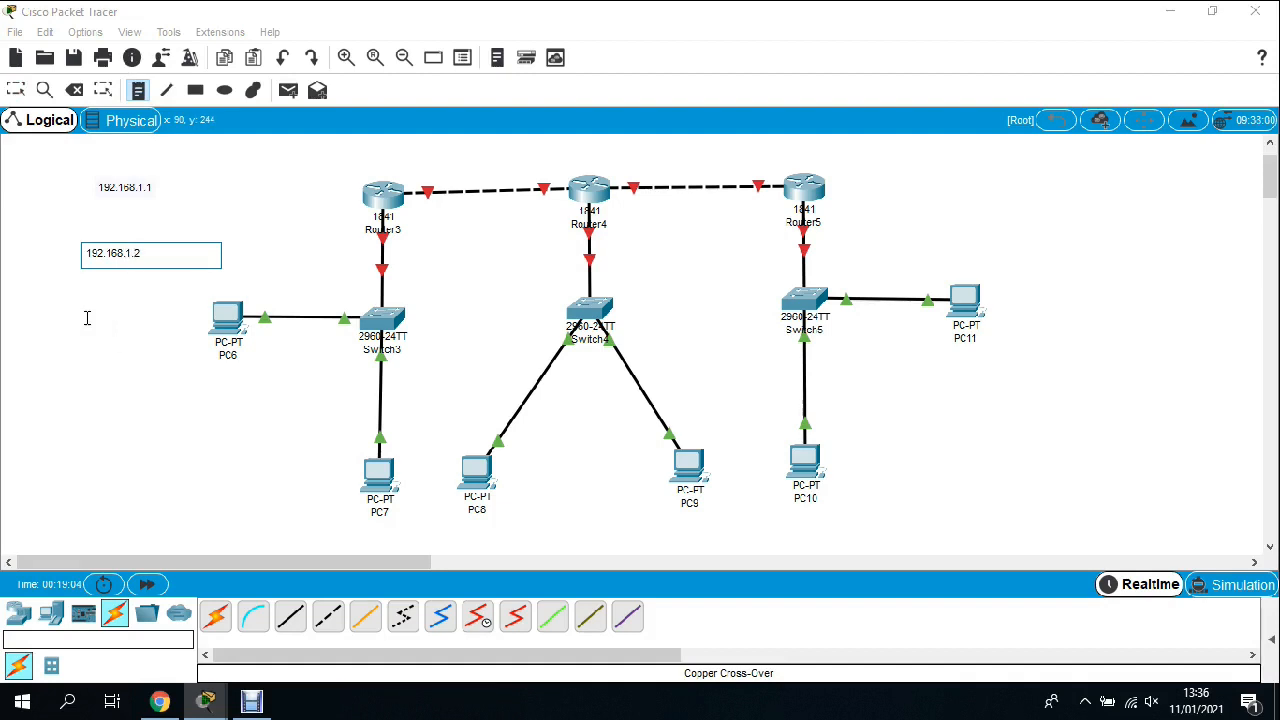
Step: Place two more text notes reading 192.168.2.1 and 192.168.2.2 in the empty workspace area below PC6
left_click(89, 354)
type("192.168.2")
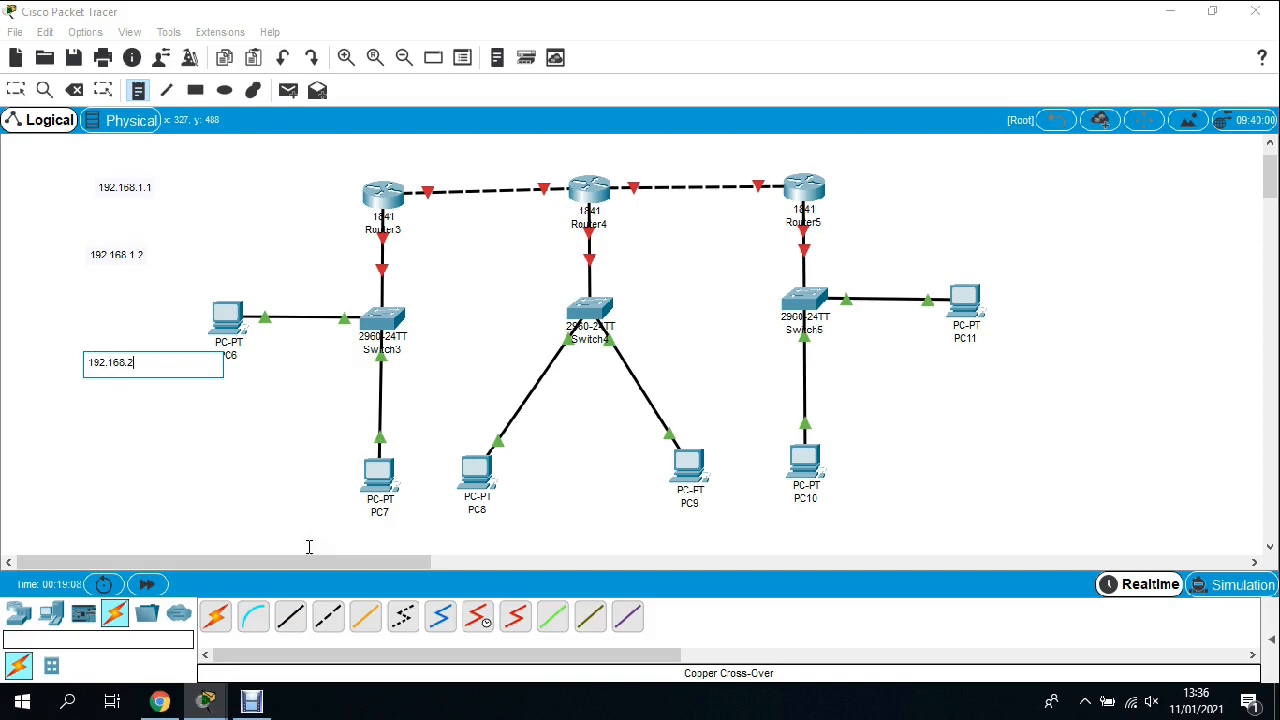
type(".1")
left_click(123, 436)
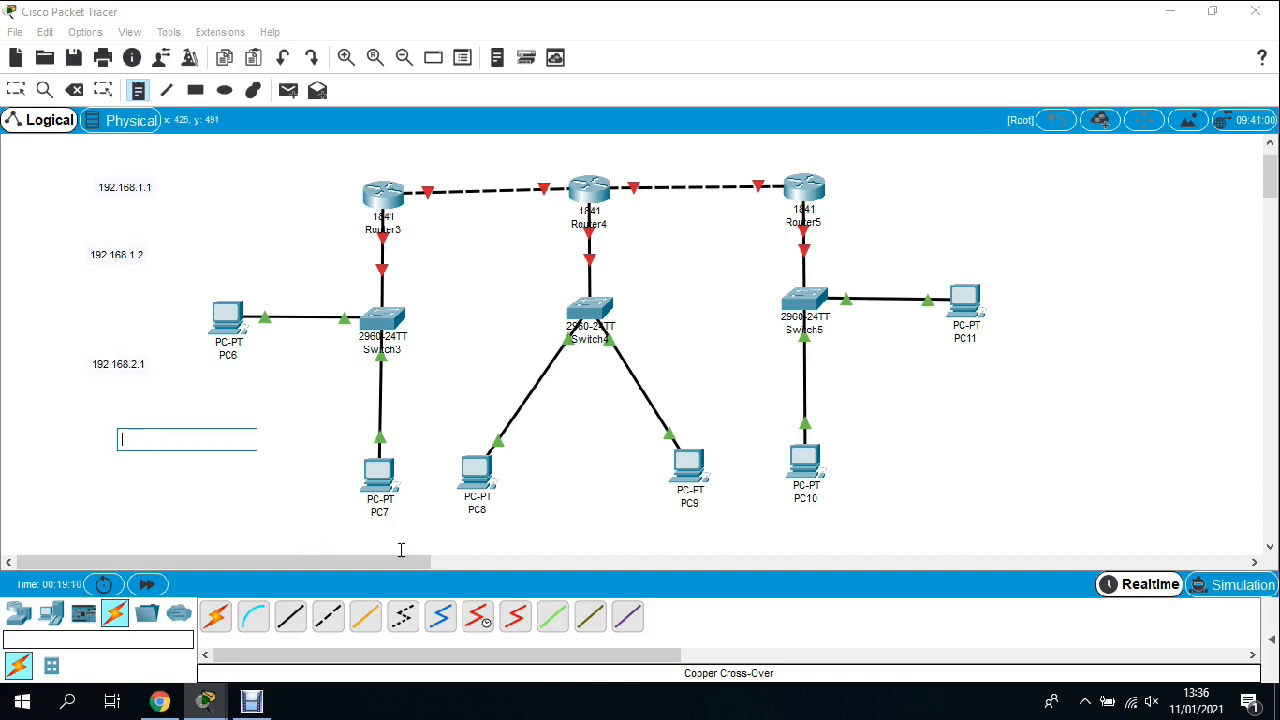
type("192.168")
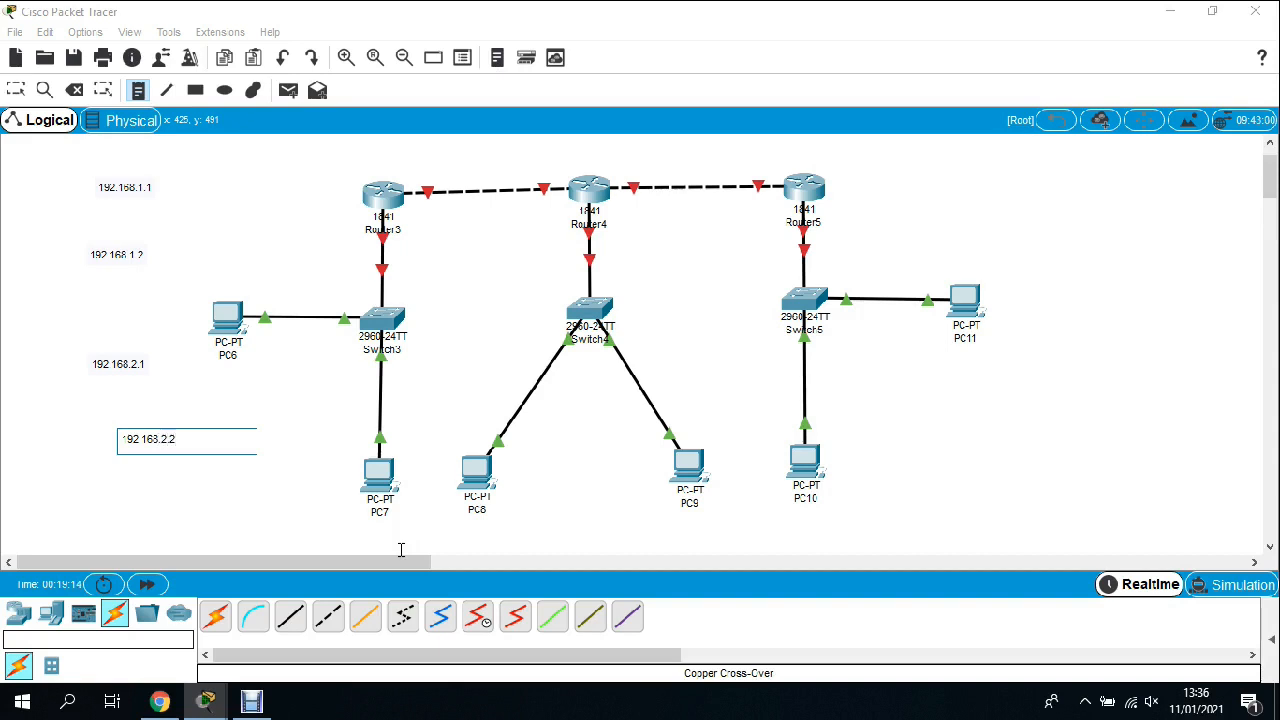
left_click(16, 90)
Step: Move the 192.168.1.1 note above Router3's end of the Router3–Router4 link and the 192.168.1.2 note above Router4's end
left_click(120, 188)
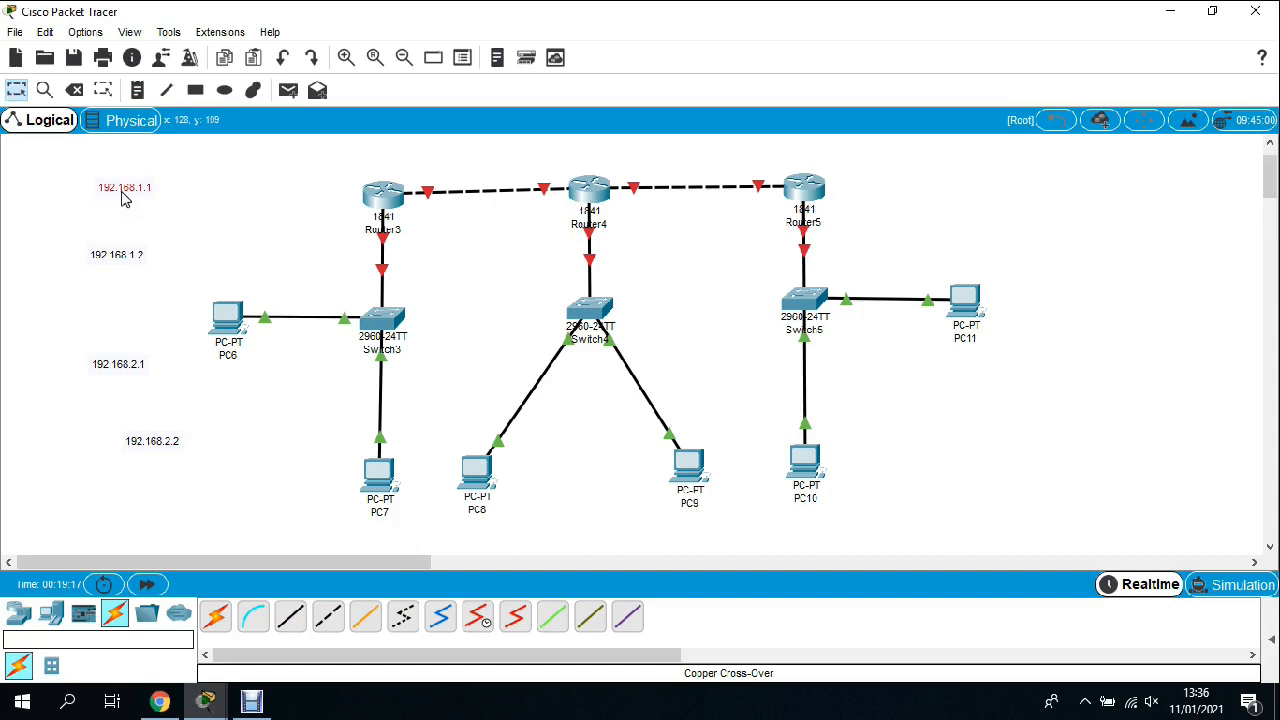
key("Delete")
left_click_drag(446, 135, 433, 173)
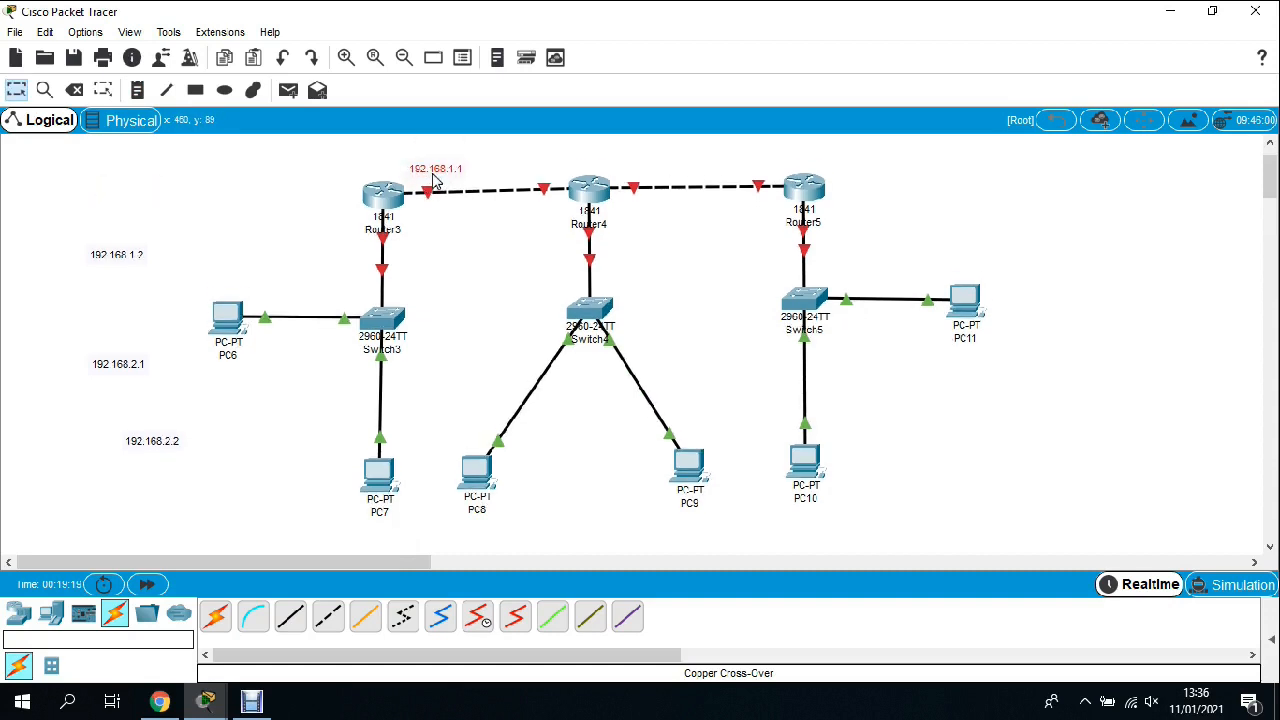
left_click_drag(145, 258, 562, 168)
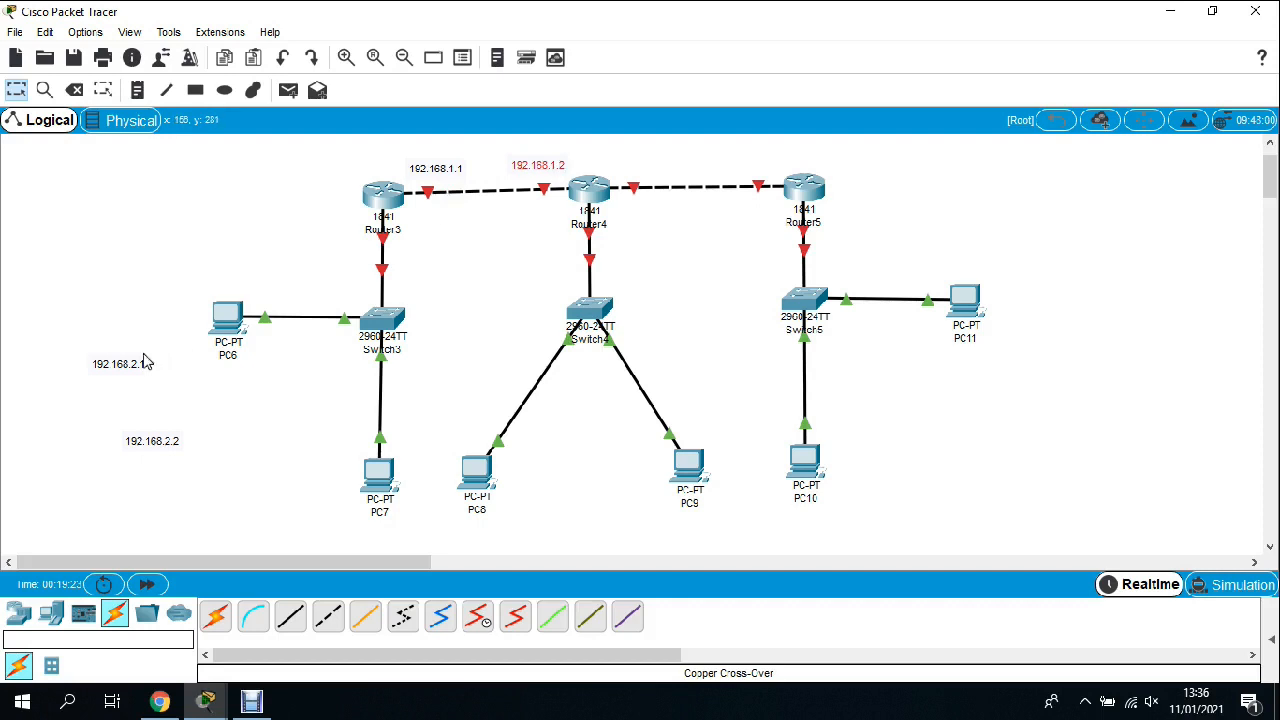
Step: Move the 192.168.2.1 note above Router4's end of the Router4–Router5 link and the 192.168.2.2 note above Router5's end
left_click_drag(142, 366, 658, 165)
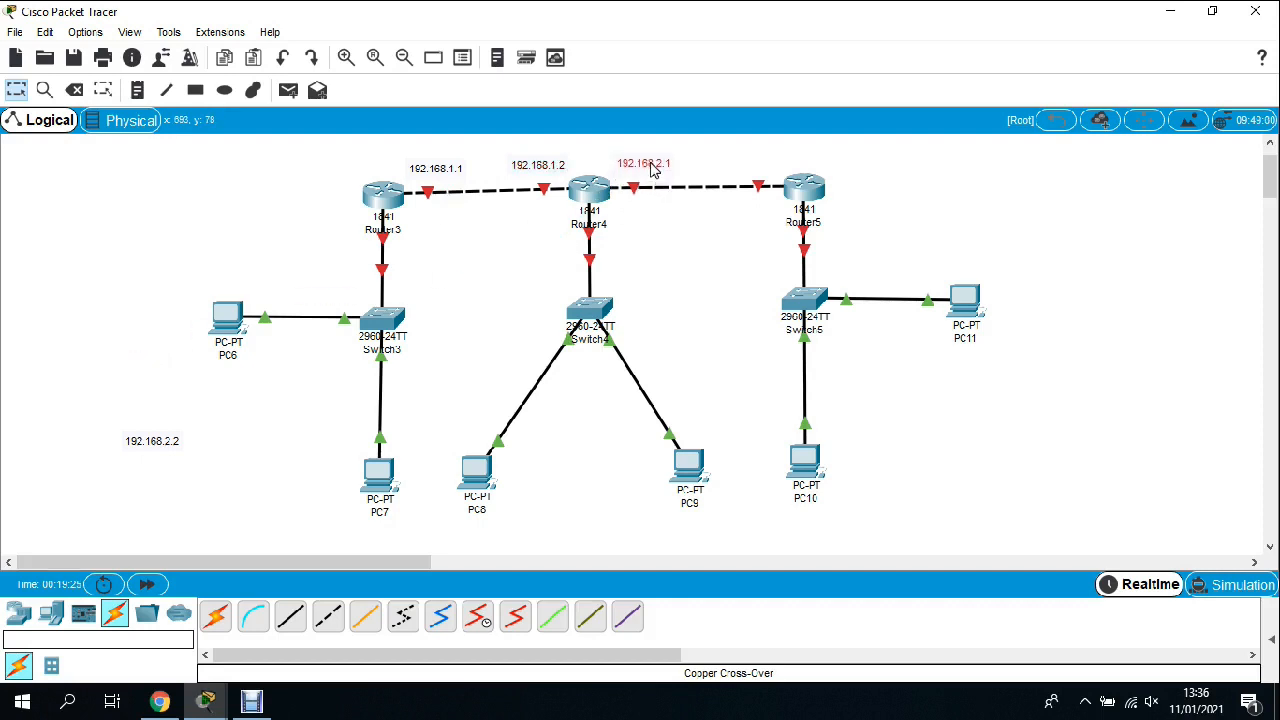
left_click_drag(160, 446, 764, 172)
left_click(910, 182)
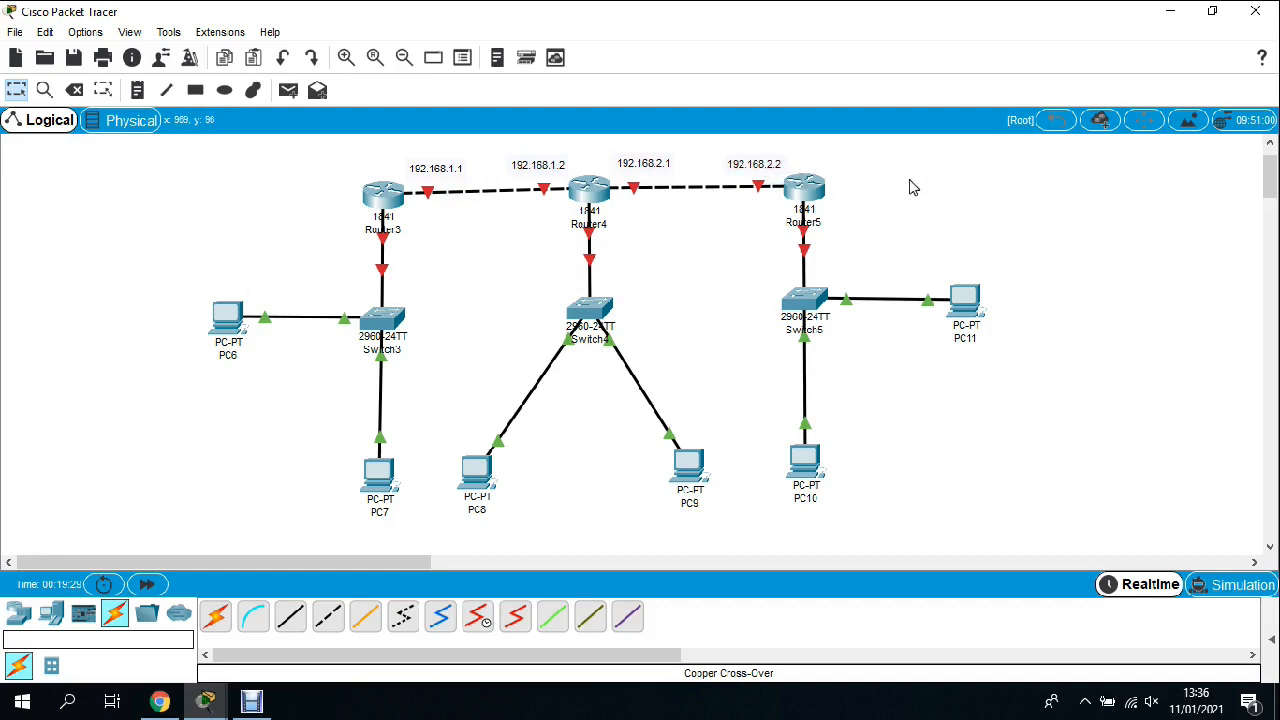
Step: Place three text notes reading 192.168.11.1, 192.168.12.1 and 192.168.13.1 in the empty workspace area around PC6
left_click(138, 90)
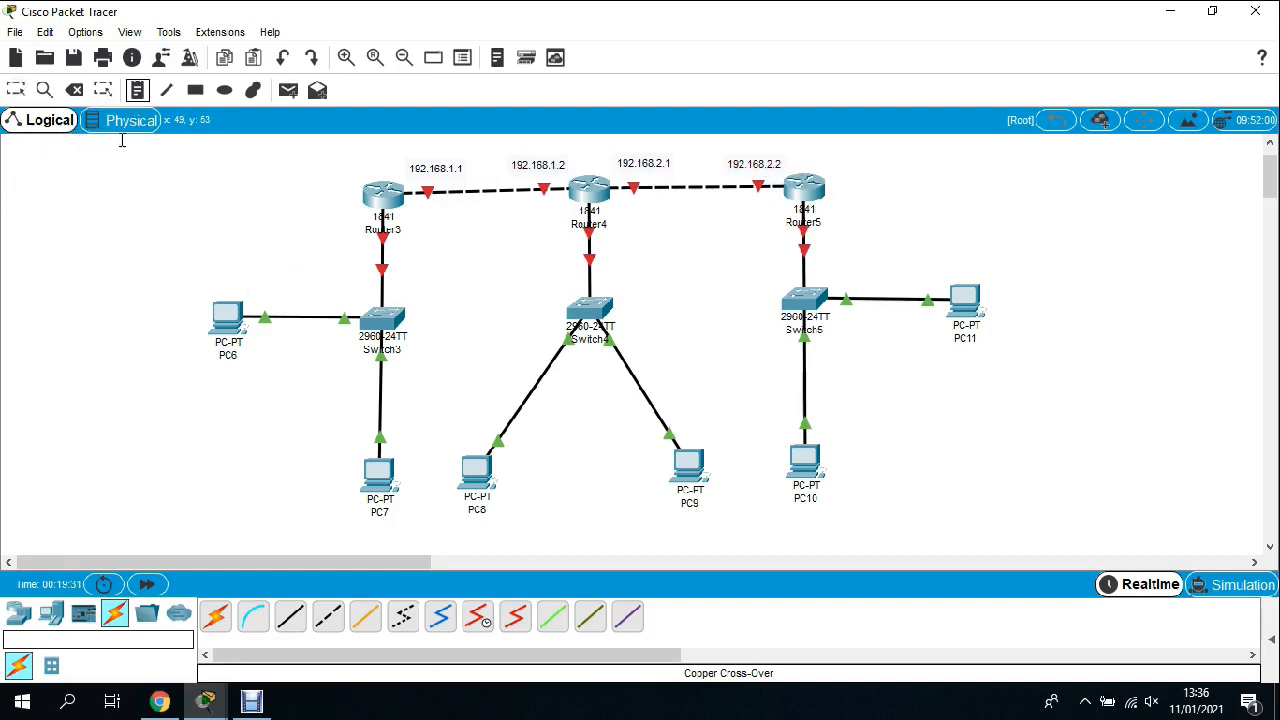
left_click(80, 246)
type("192.168.11.")
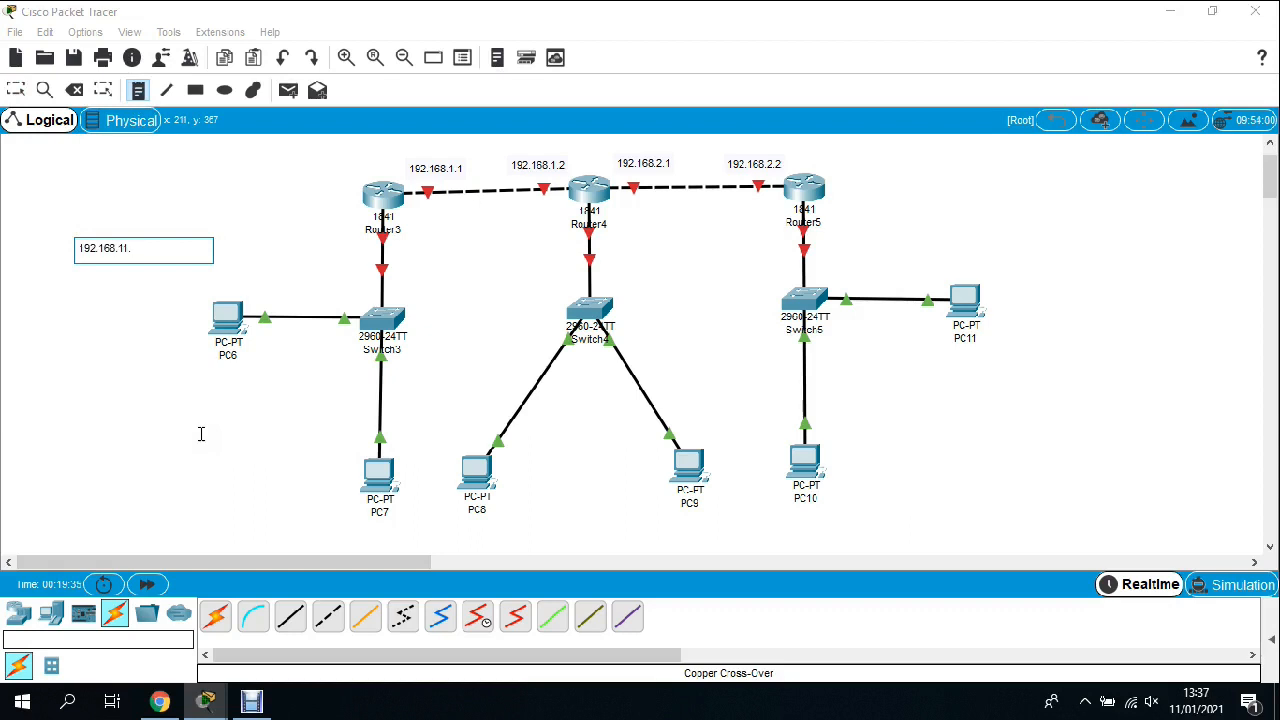
type("1")
left_click(26, 312)
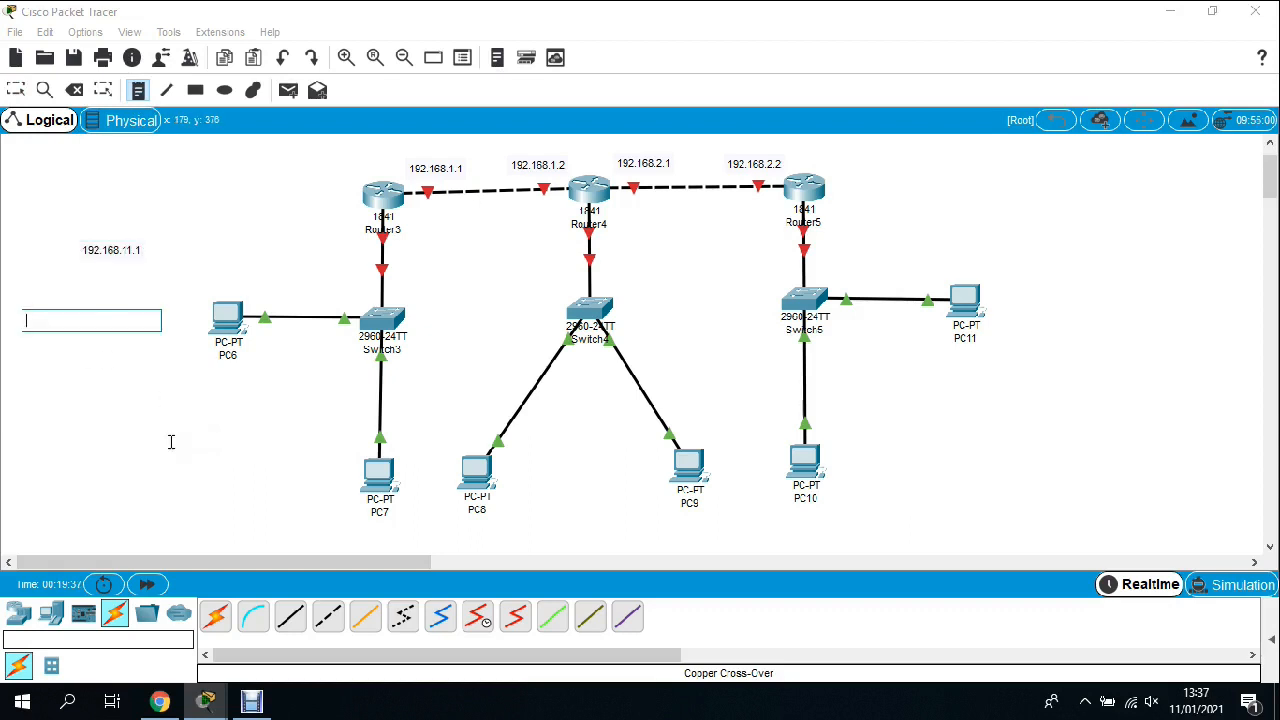
type("192.168")
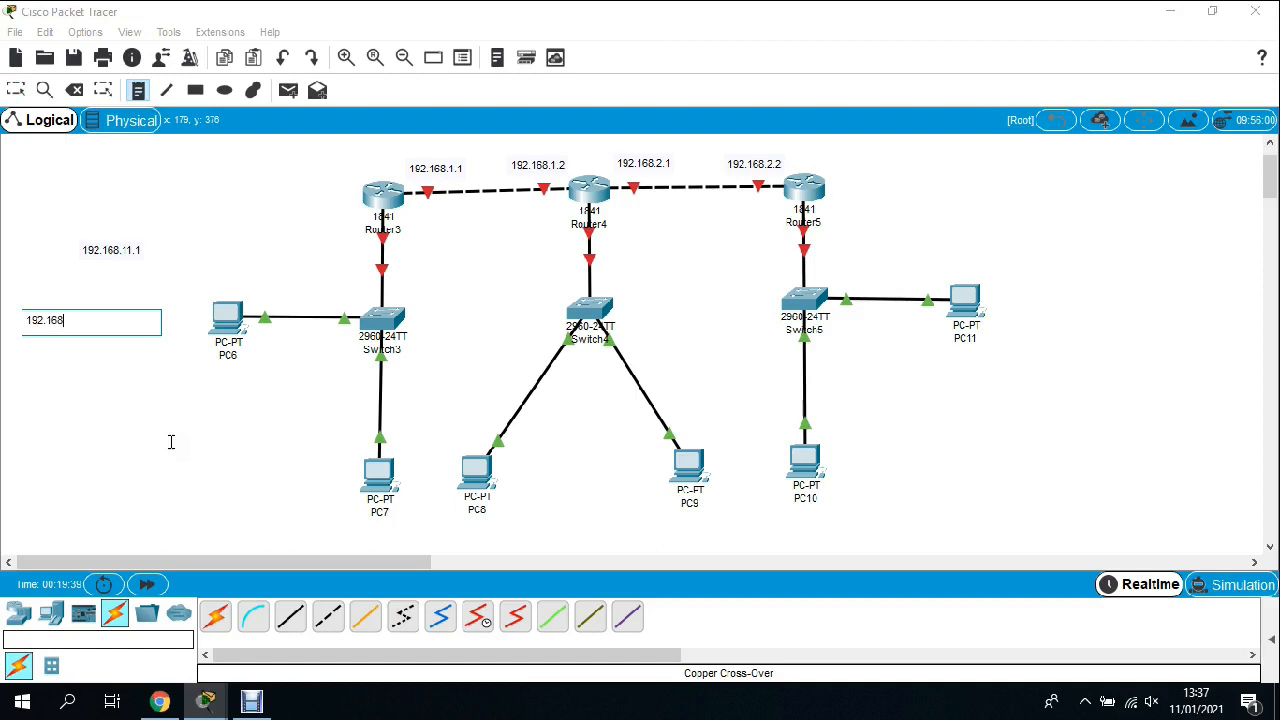
type(".12.1")
left_click(45, 400)
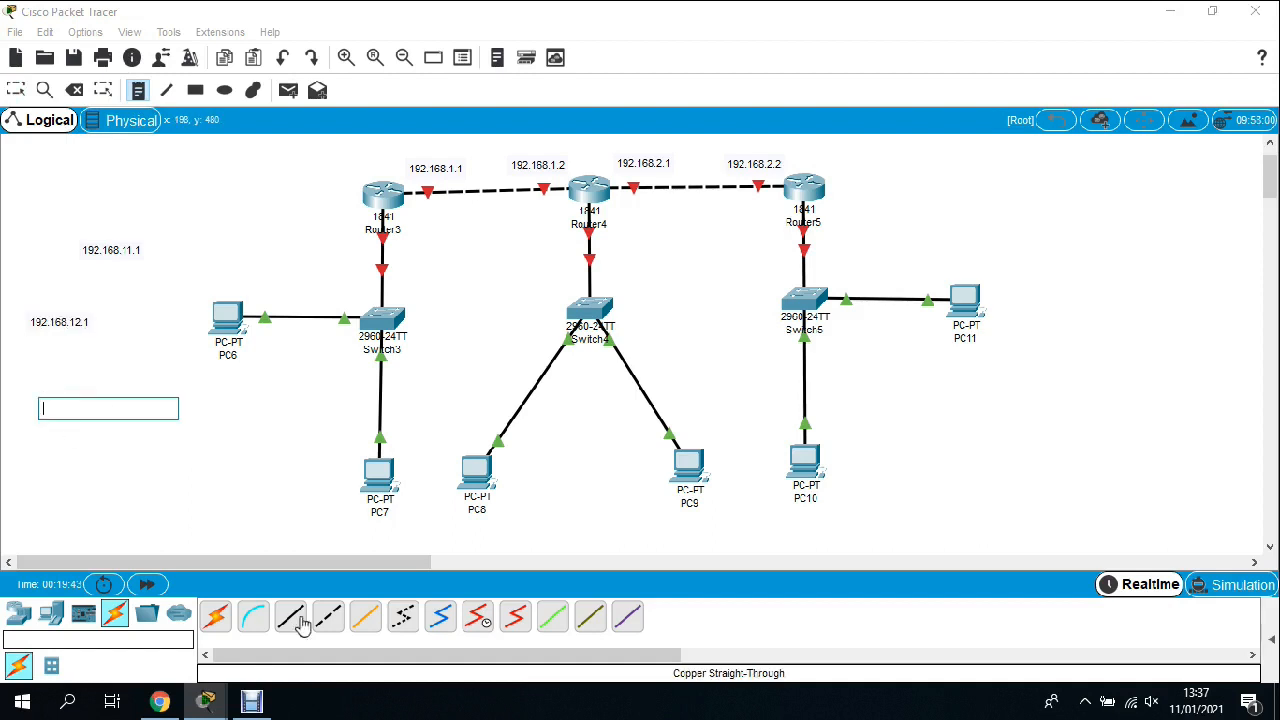
type("192.168.13.1")
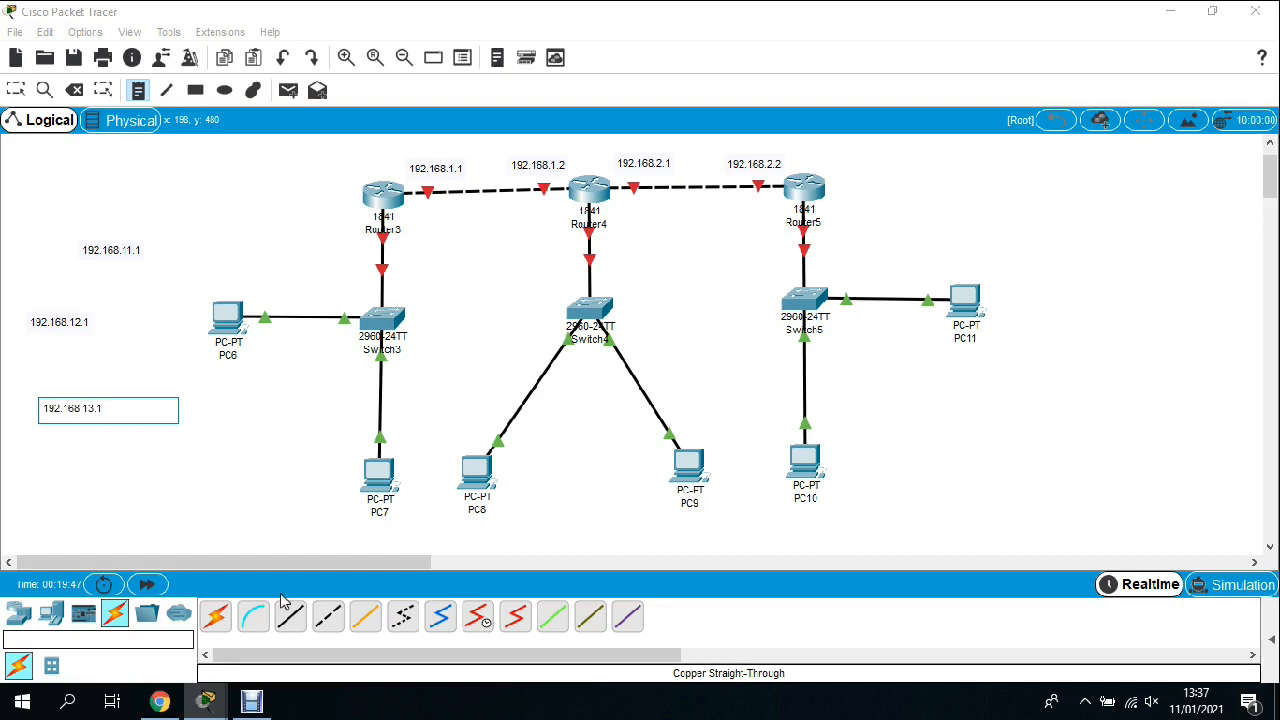
Step: Move the 192.168.11.1 note beside Router3, the 192.168.12.1 note beside Router4 and the 192.168.13.1 note beside Router5
left_click(16, 90)
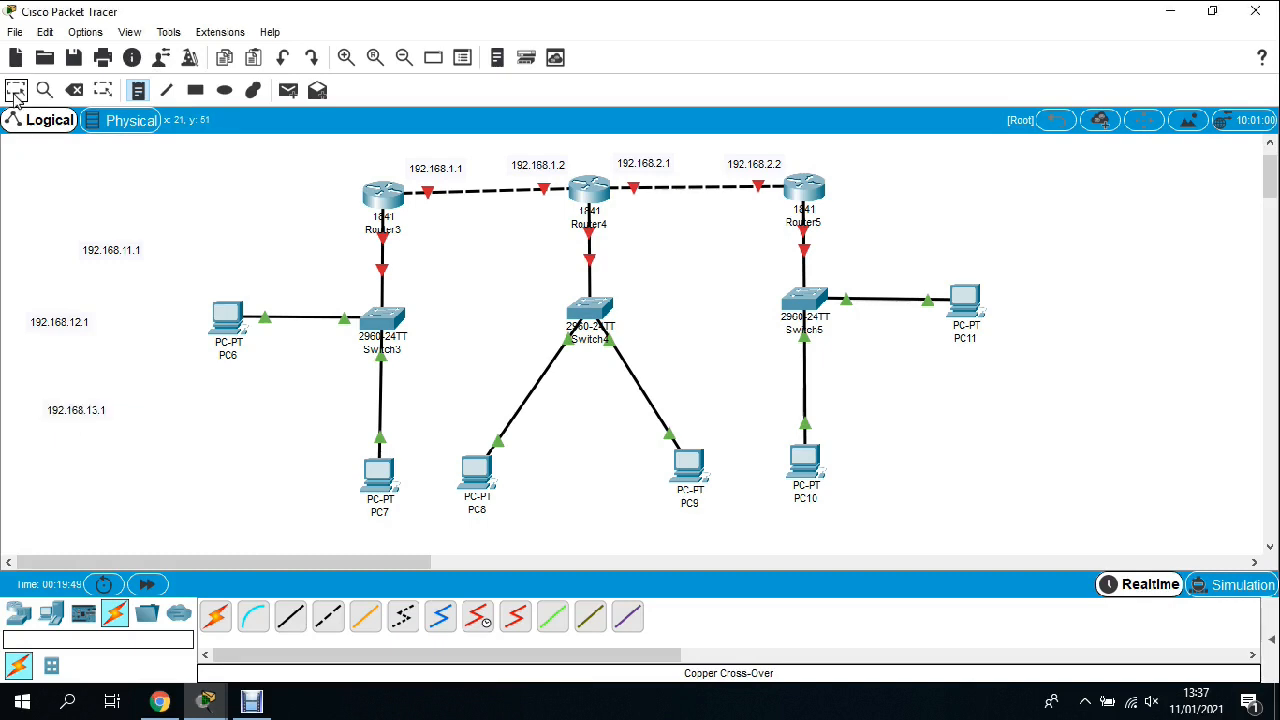
left_click_drag(130, 257, 336, 224)
double_click(342, 221)
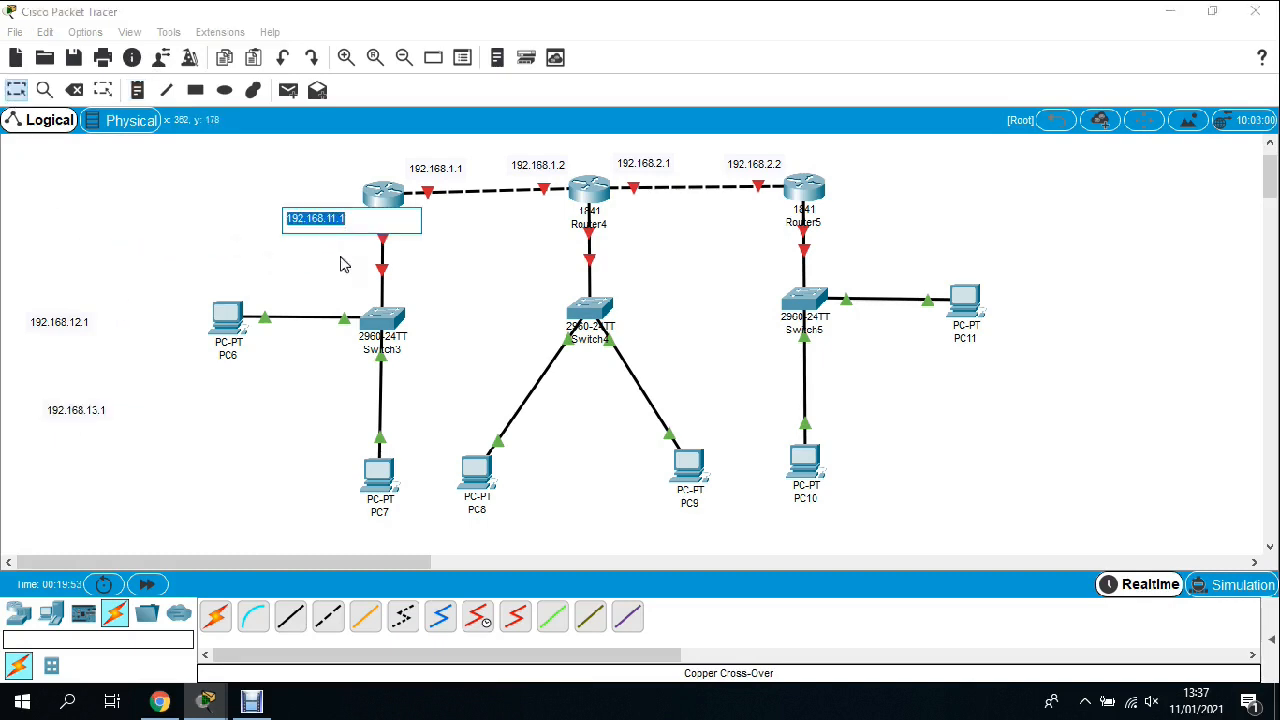
left_click(345, 262)
left_click_drag(63, 330, 533, 224)
left_click_drag(95, 421, 769, 227)
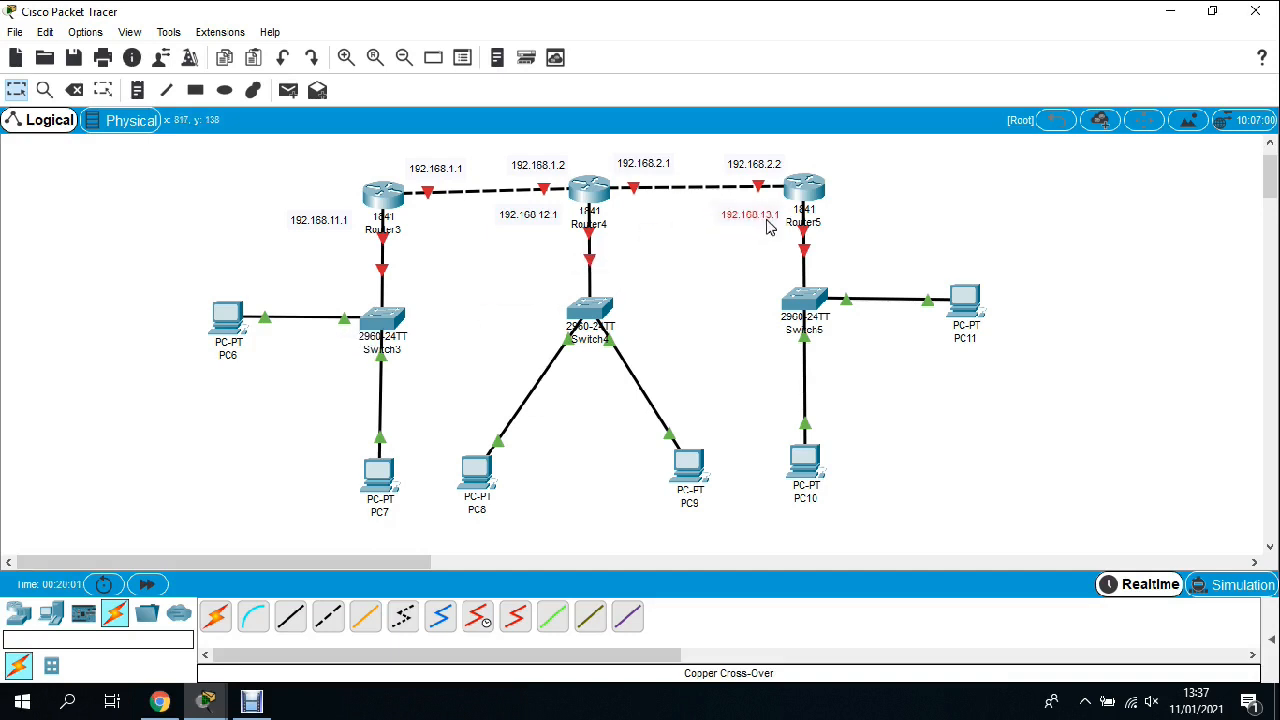
left_click(1010, 230)
Step: Place two text notes reading 192.168.11.2 and 192.168.11.3 in the empty workspace area near PC6
left_click(137, 92)
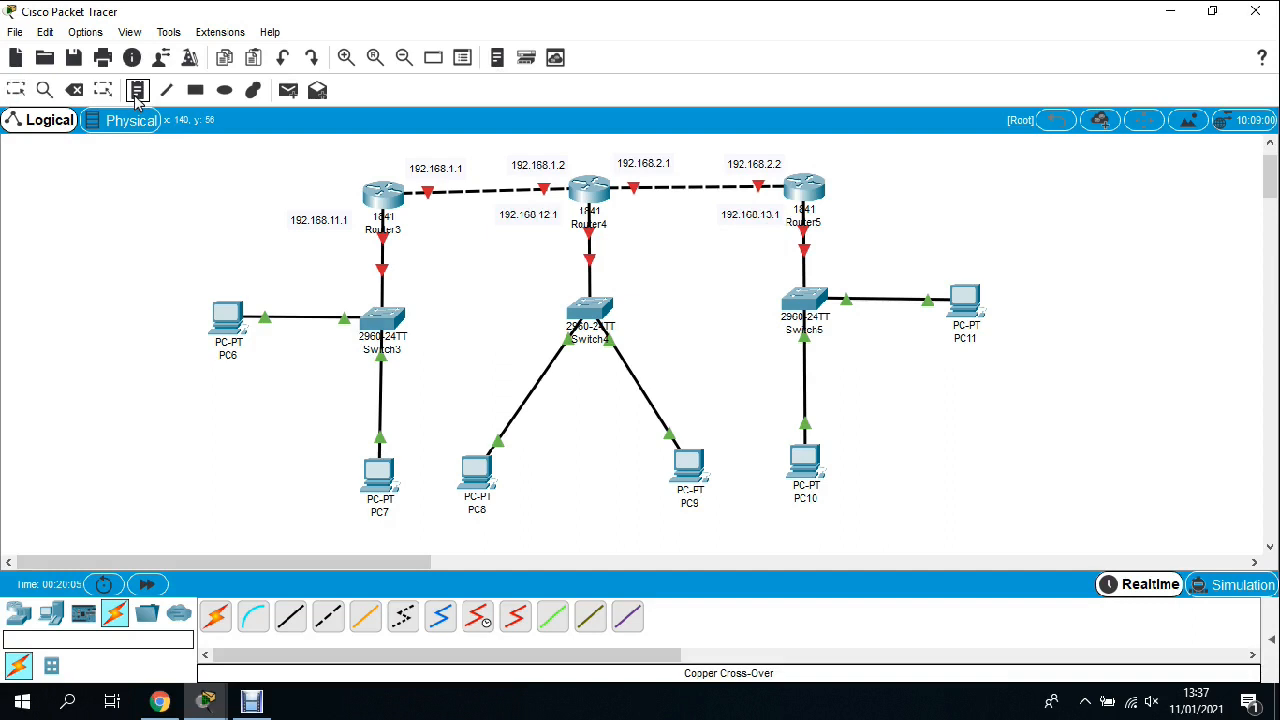
left_click(82, 236)
type("19")
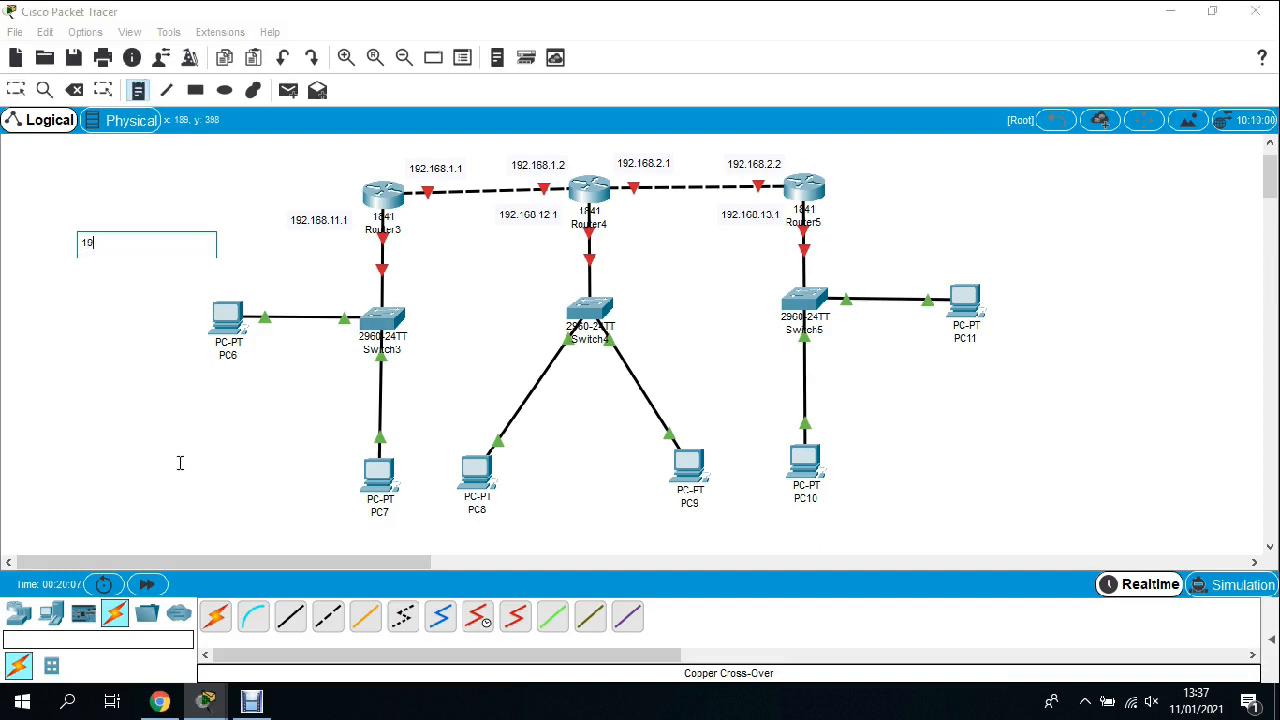
type("2.168.")
key("BackSpace")
key("BackSpace")
type("11.2")
left_click(52, 318)
type("11.3")
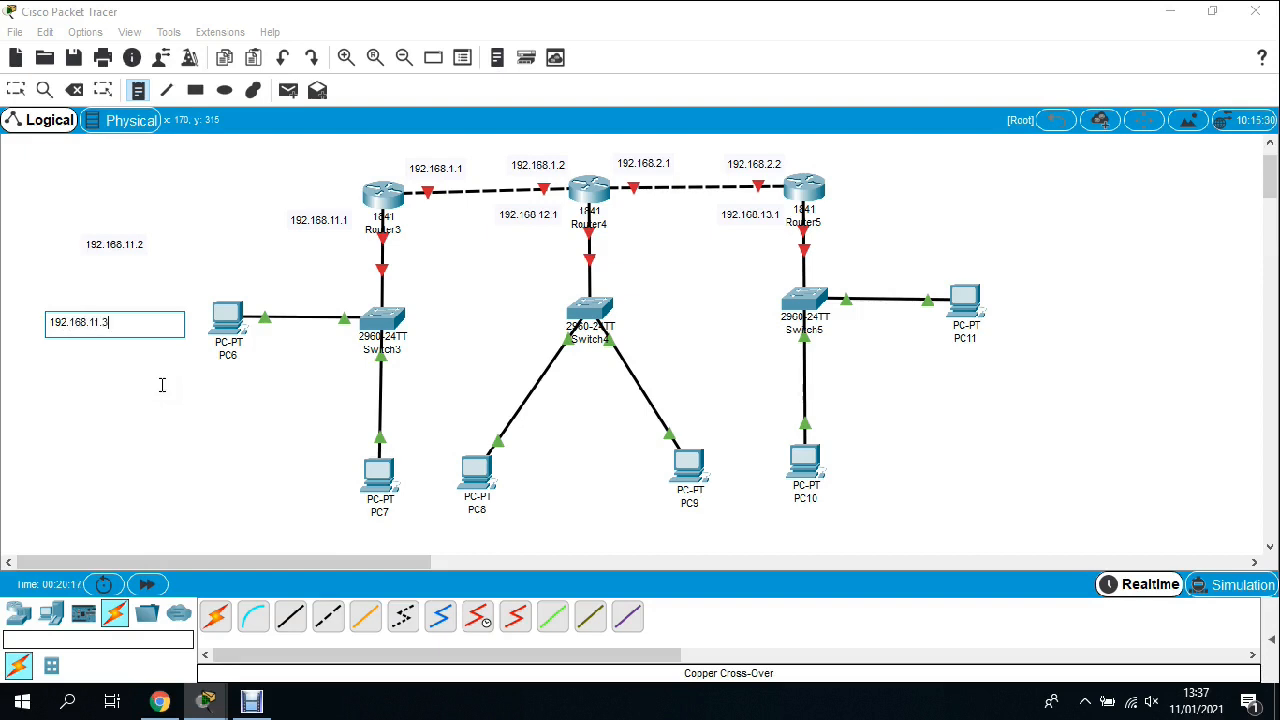
Step: Place two text notes reading 192.168.12.2 and 192.168.12.3 in the empty workspace area below PC6
left_click(87, 406)
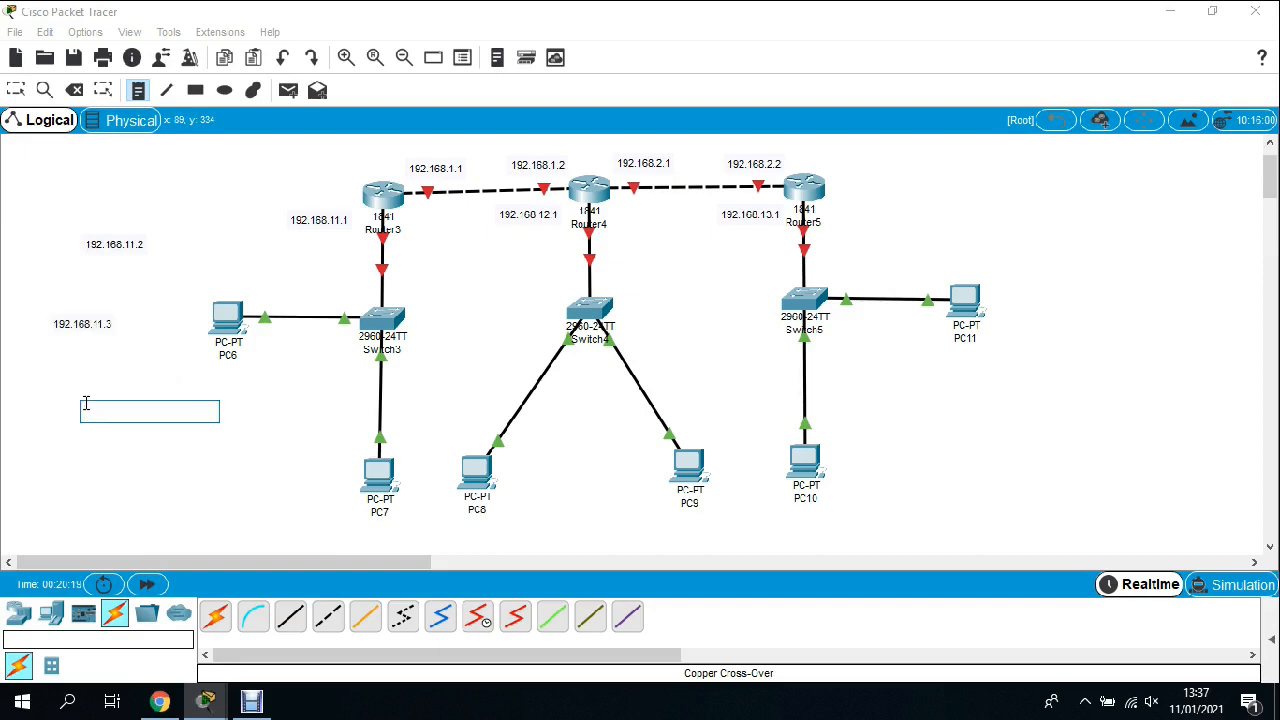
type("1")
left_click(99, 461)
type("192")
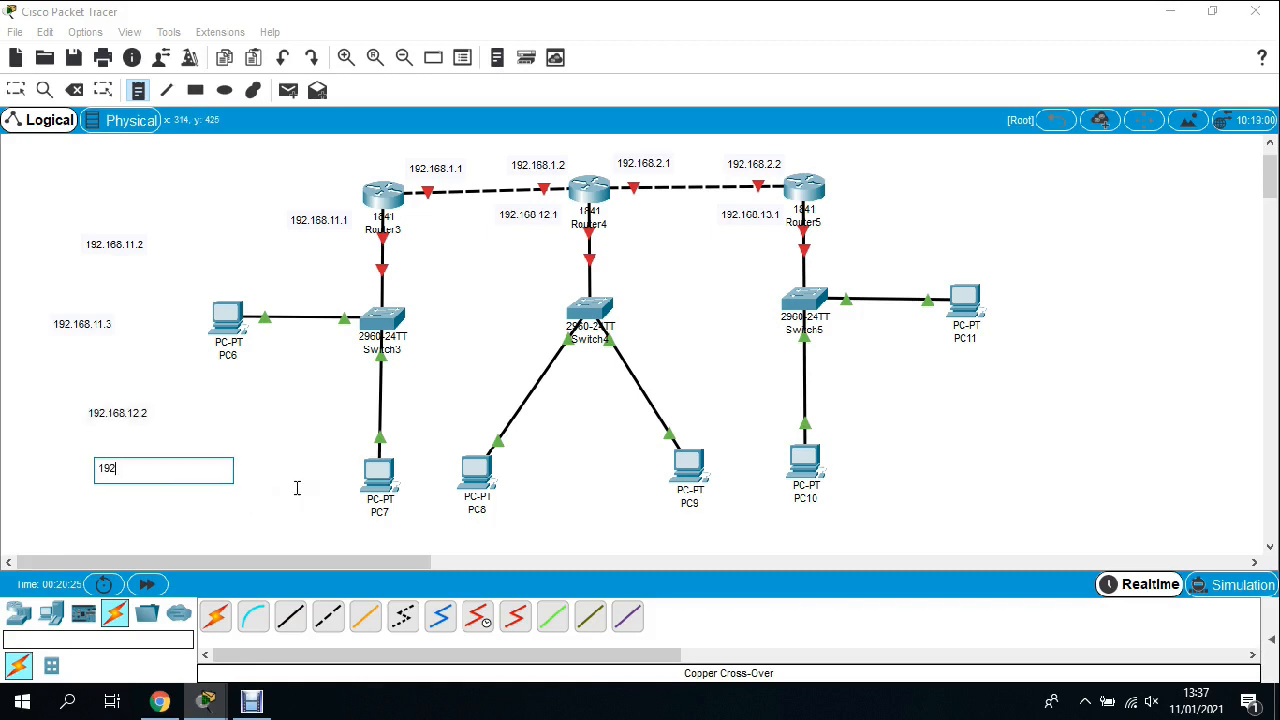
type(".168.12.3")
Step: Place two text notes reading 192.168.13.2 and 192.168.13.3 in the empty workspace area beside PC7
left_click(150, 504)
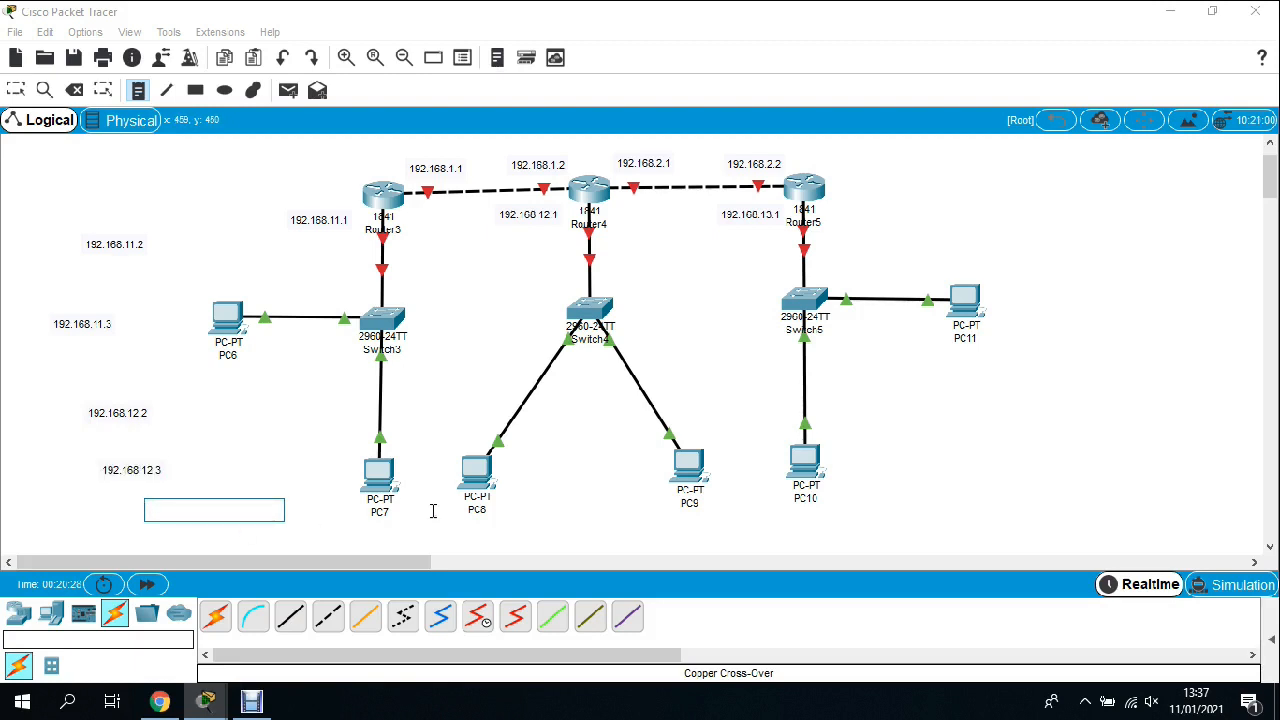
type("192.166.123.2")
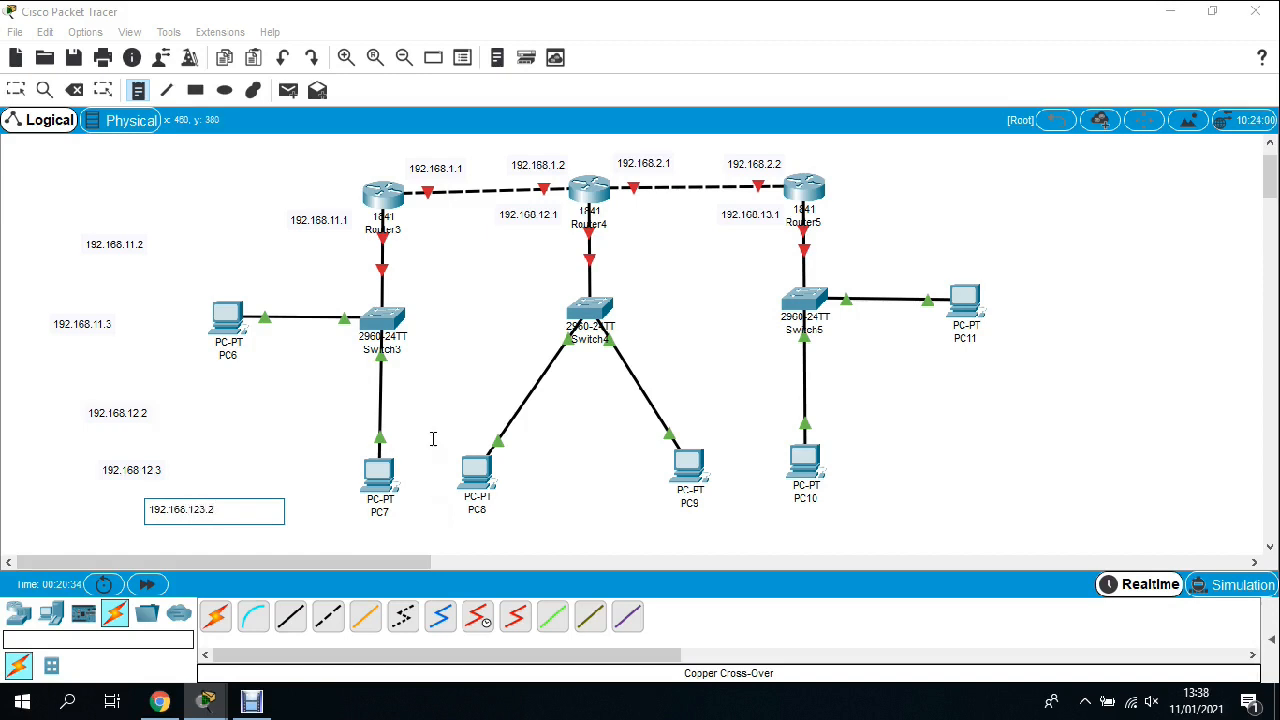
key("BackSpace")
key("BackSpace")
left_click(240, 437)
type("192.168.13.3")
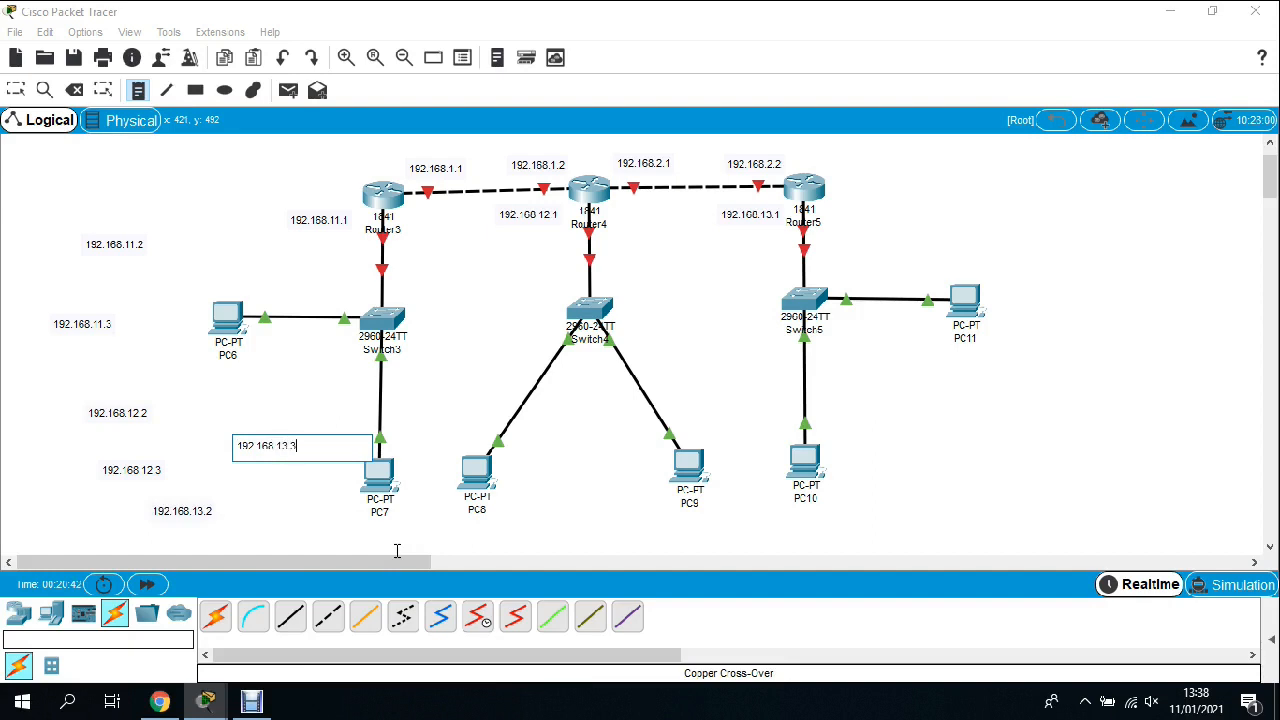
Step: Move the 192.168.11.2 note above PC6 and the 192.168.11.3 note above PC7
left_click(16, 90)
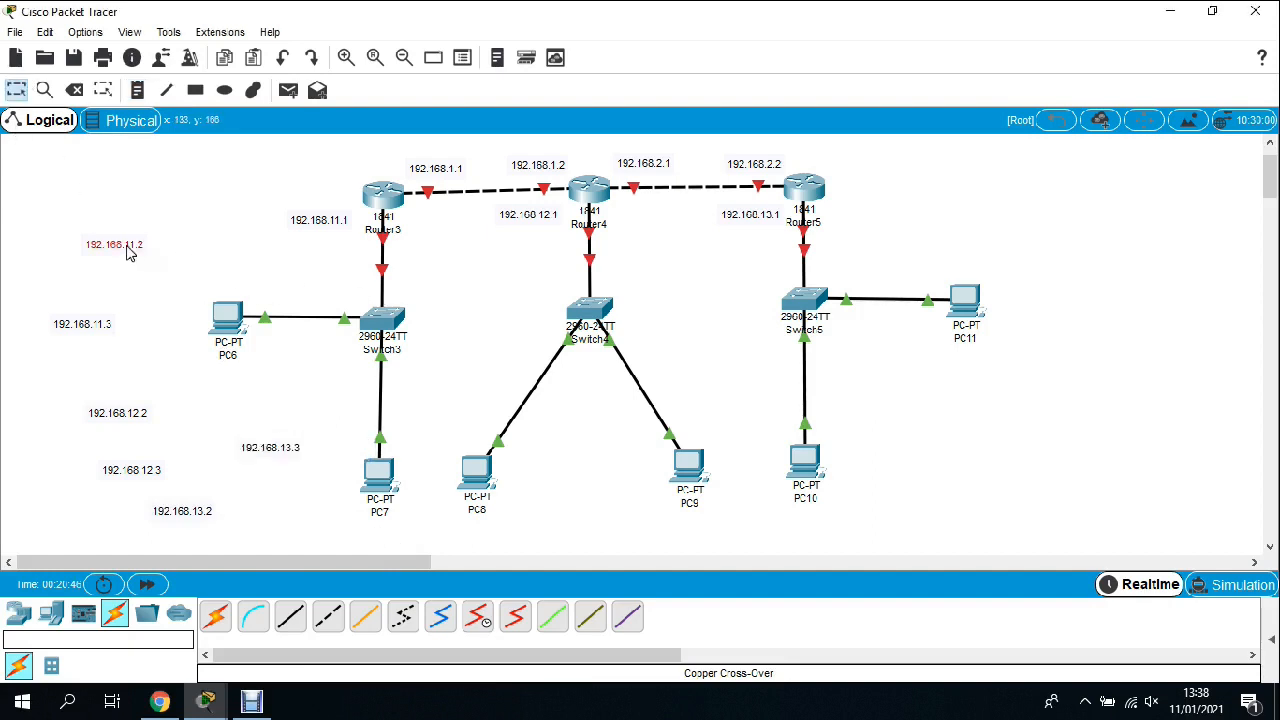
left_click_drag(128, 252, 260, 296)
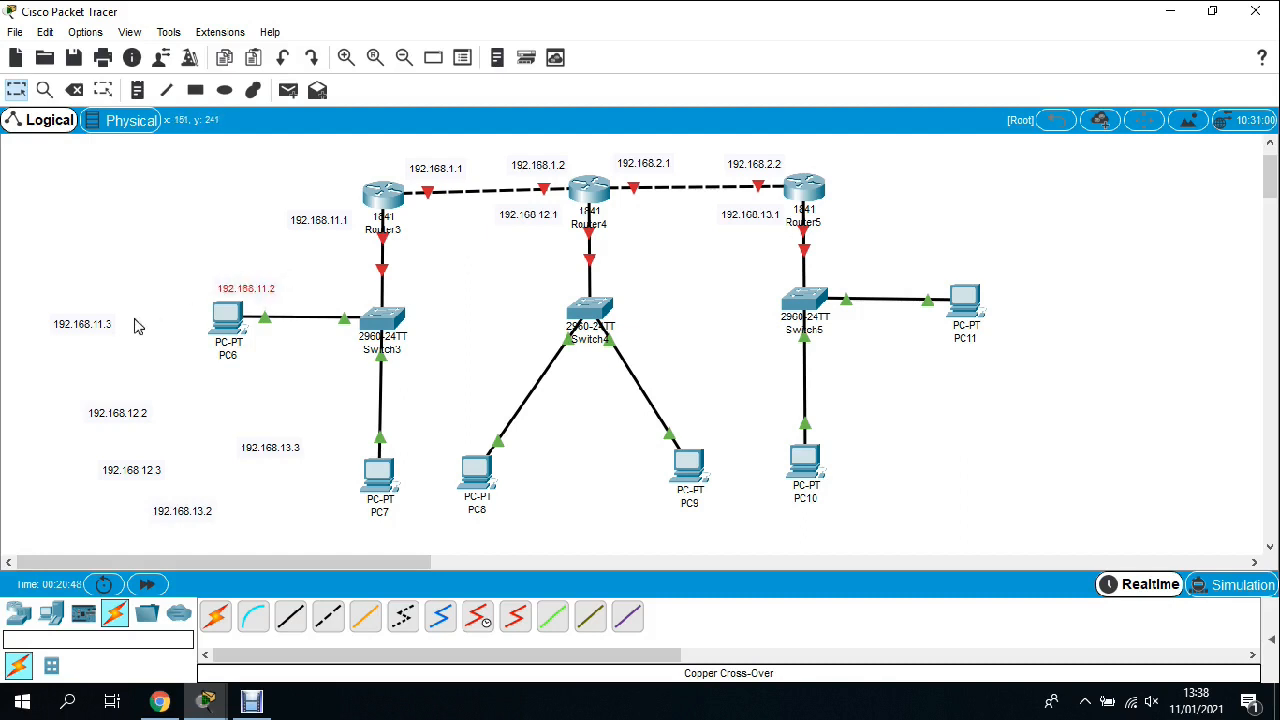
left_click_drag(103, 336, 355, 455)
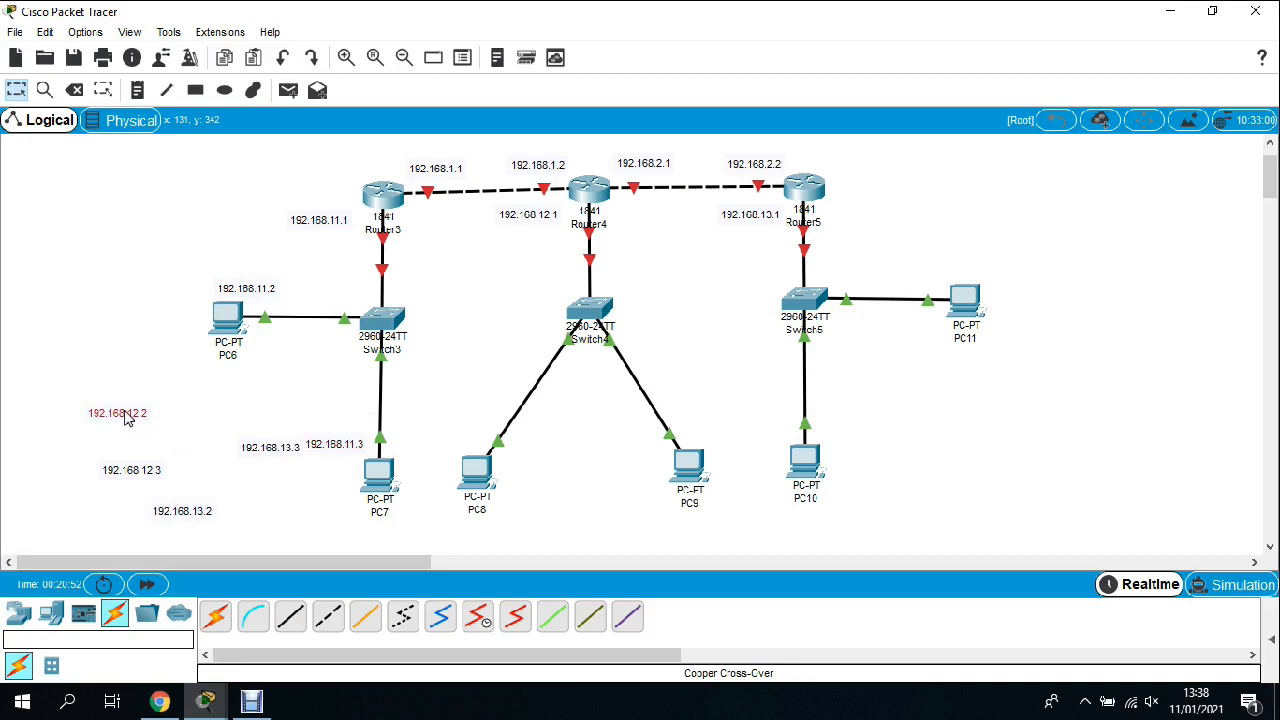
Step: Move the 192.168.12.2 and 192.168.12.3 notes beside PC8 and PC9, and the 192.168.13.2 and 192.168.13.3 notes beside PC11 and PC10
left_click_drag(126, 418, 457, 444)
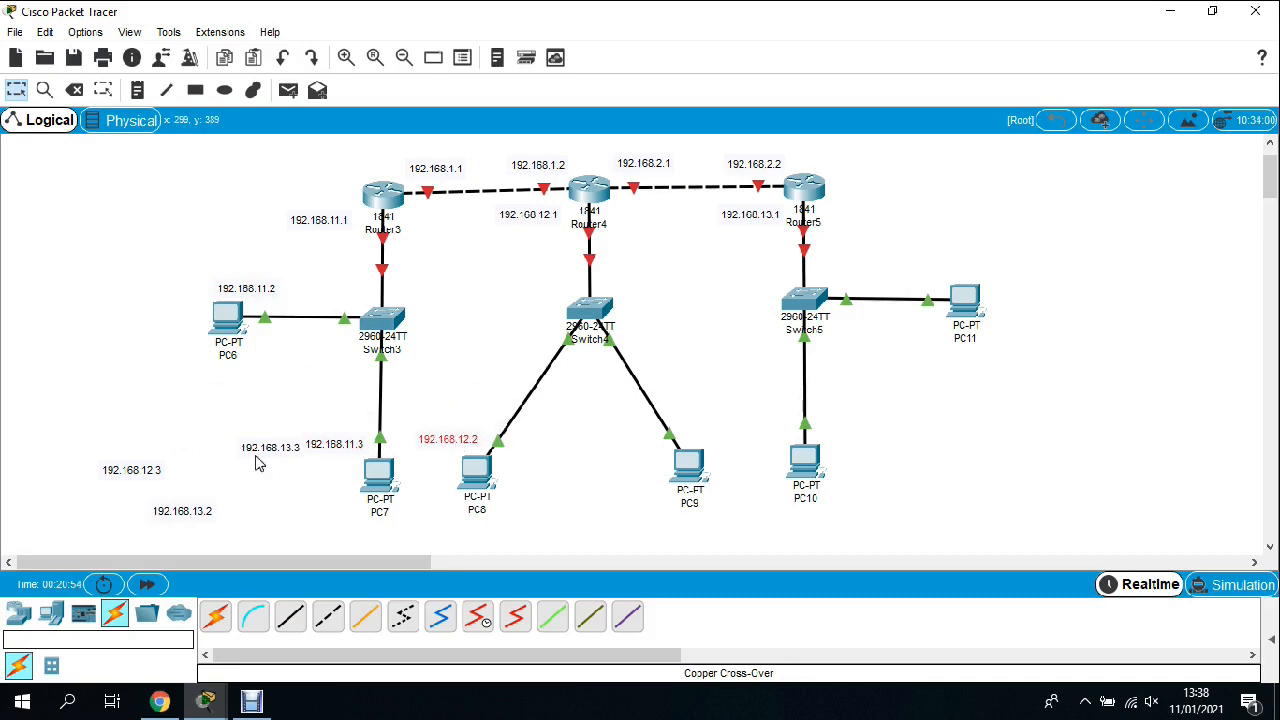
left_click_drag(155, 477, 741, 443)
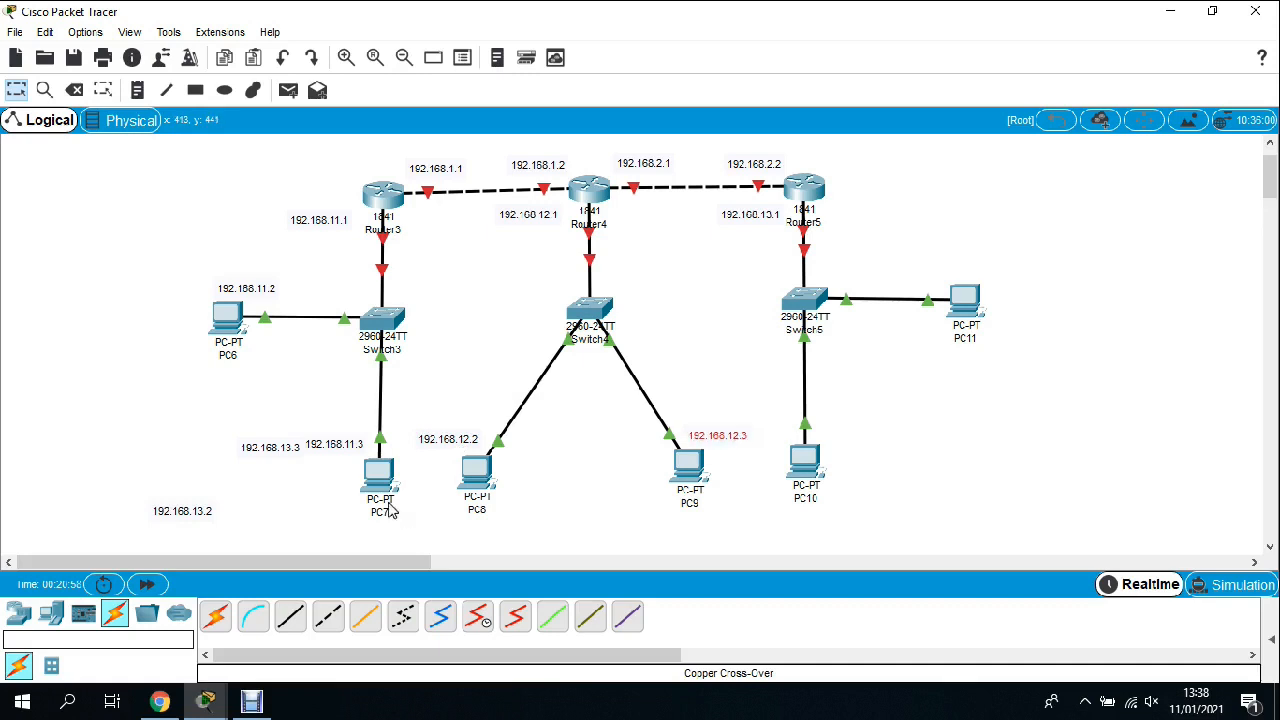
left_click_drag(176, 518, 955, 285)
left_click_drag(288, 449, 840, 430)
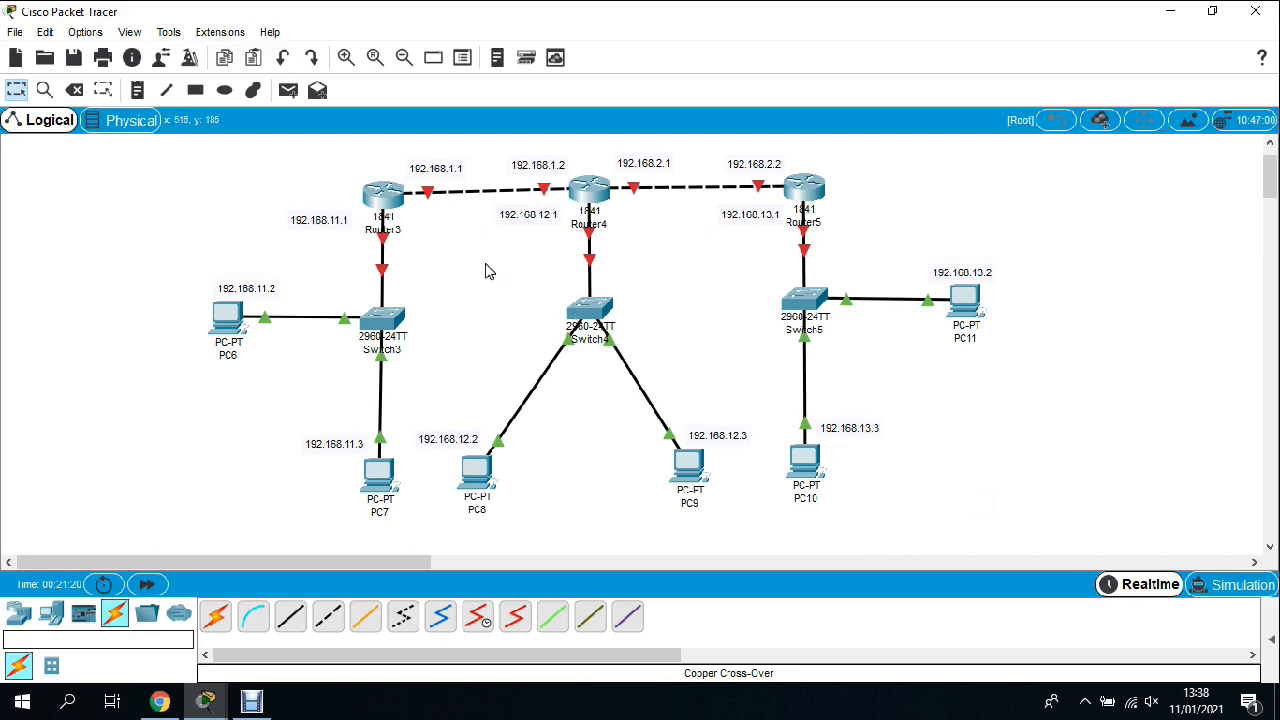
Step: Turn on Router3's Ethernet0/1/0 port and give it IP address 192.168.11.1 with subnet mask 255.255.255.0
left_click(389, 206)
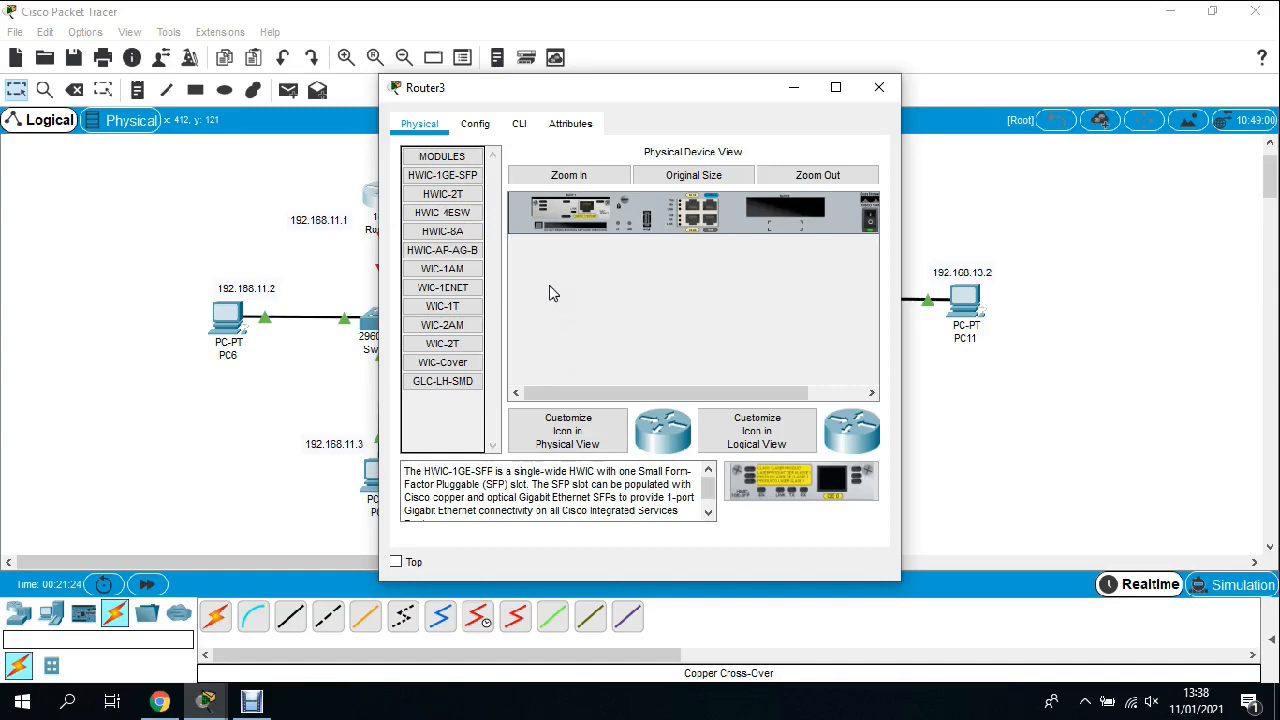
left_click(477, 124)
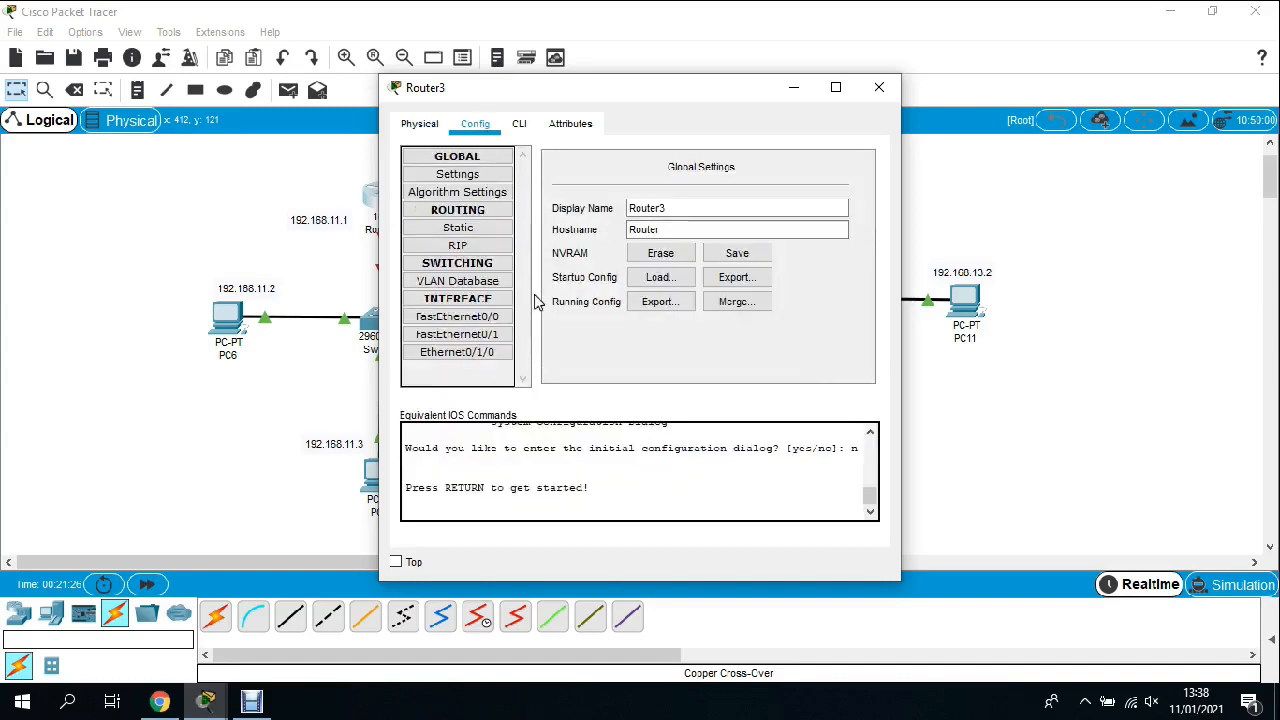
left_click(486, 352)
left_click(851, 172)
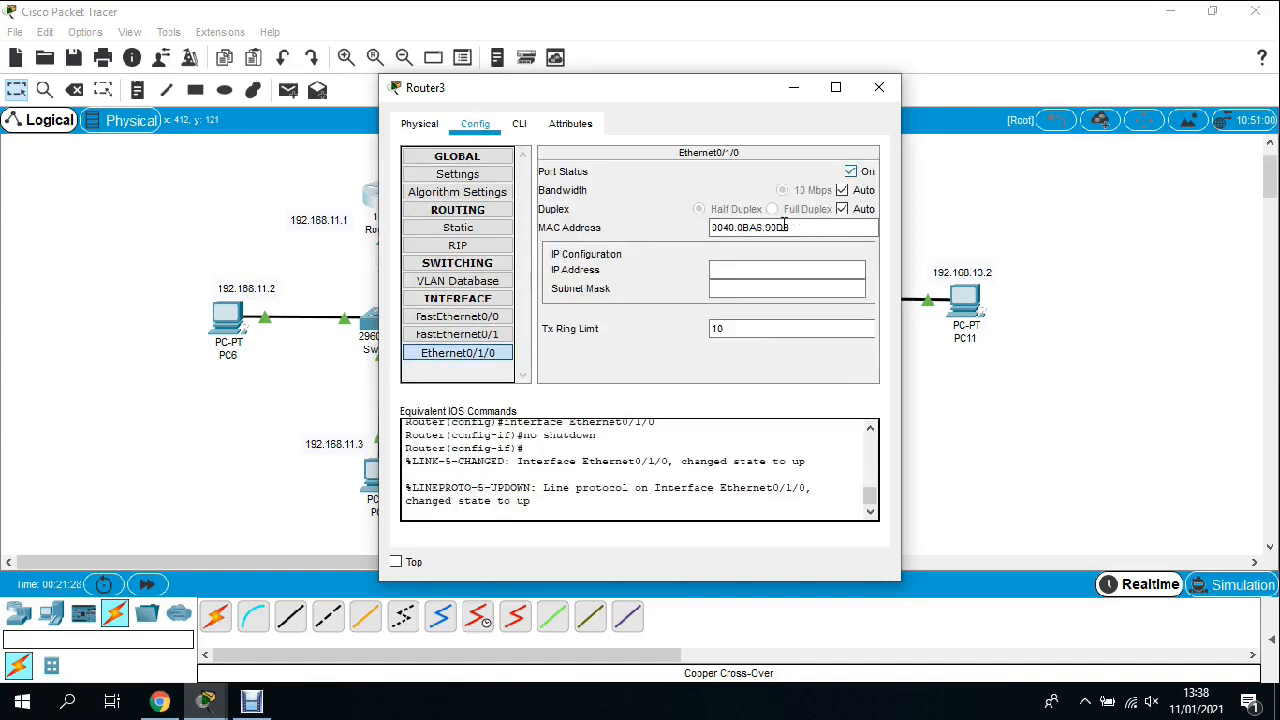
left_click(736, 268)
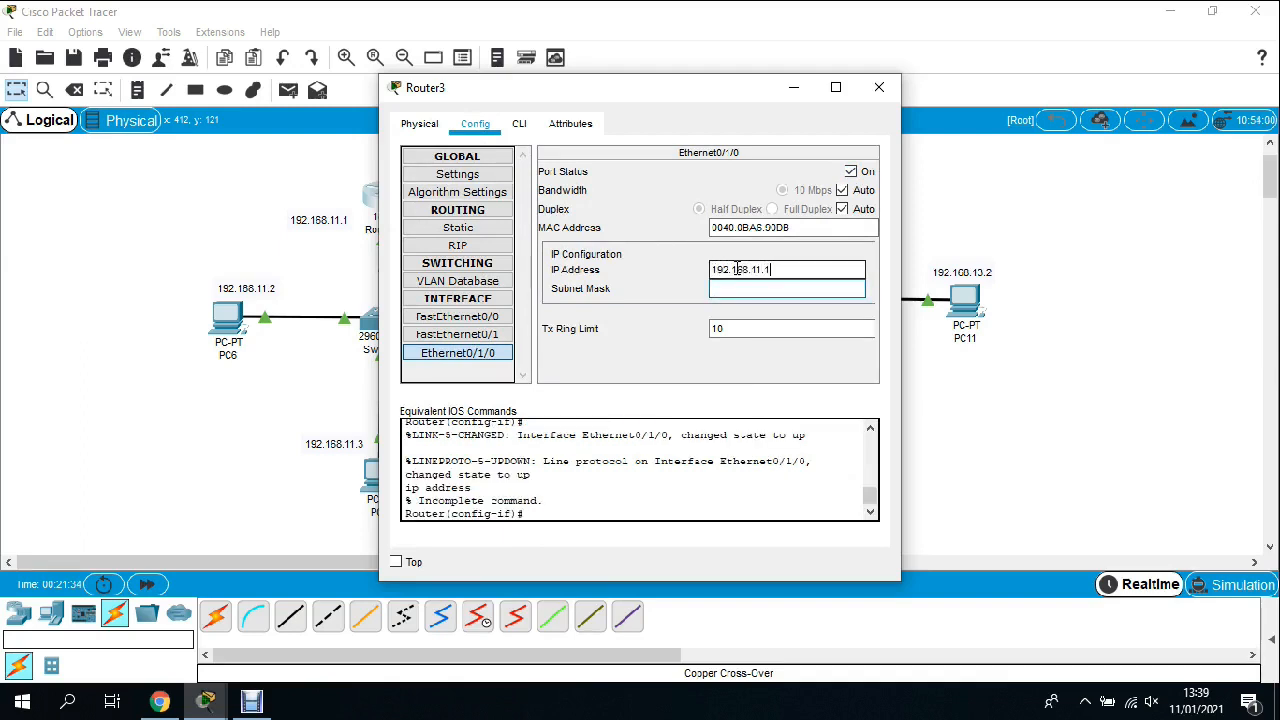
type("192.168.11.1")
left_click(742, 288)
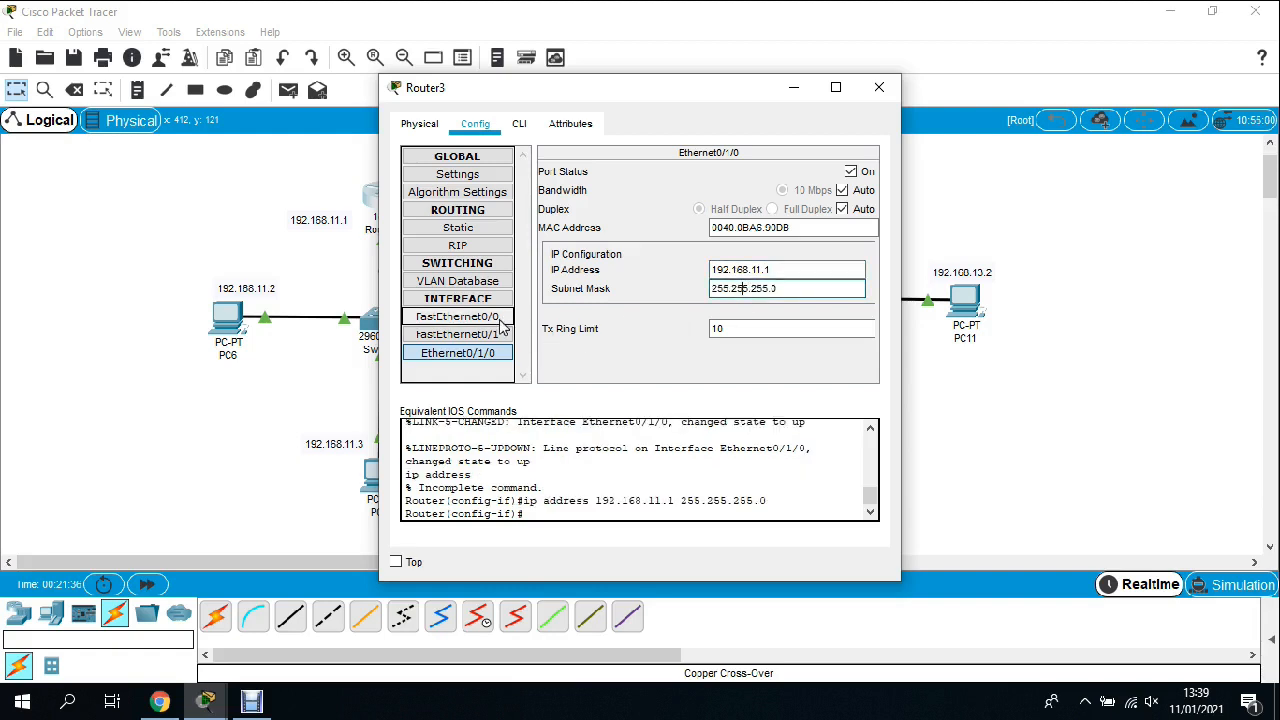
Step: Turn on Router3's FastEthernet0/0 port and give it IP address 192.168.1.1 with subnet mask 255.255.255.0
left_click(458, 317)
left_click(851, 172)
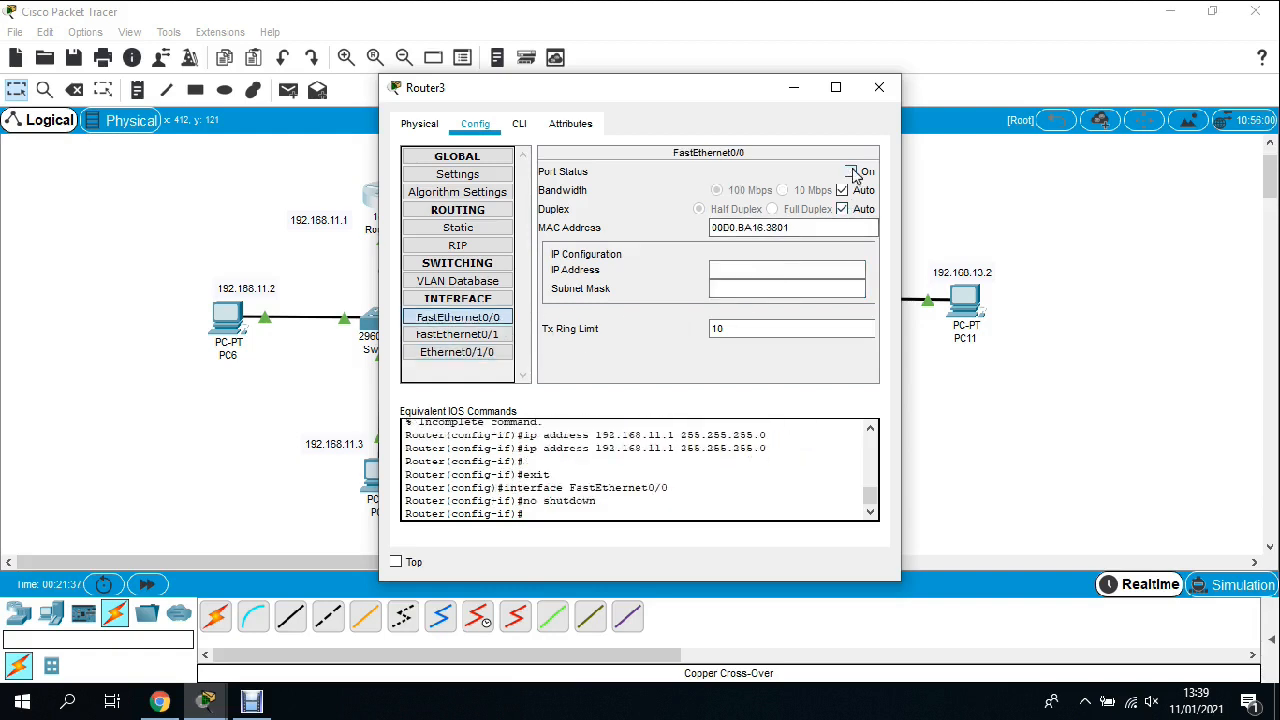
left_click(737, 266)
type("1")
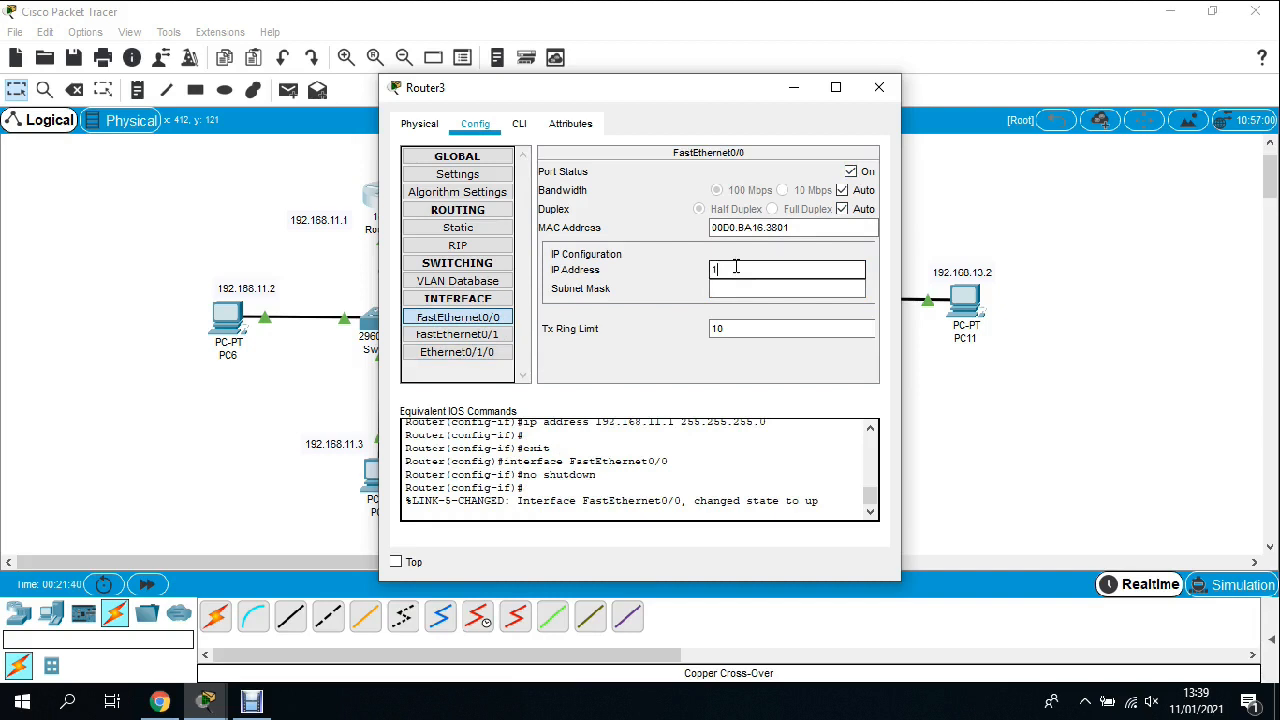
type("92.168.1.0")
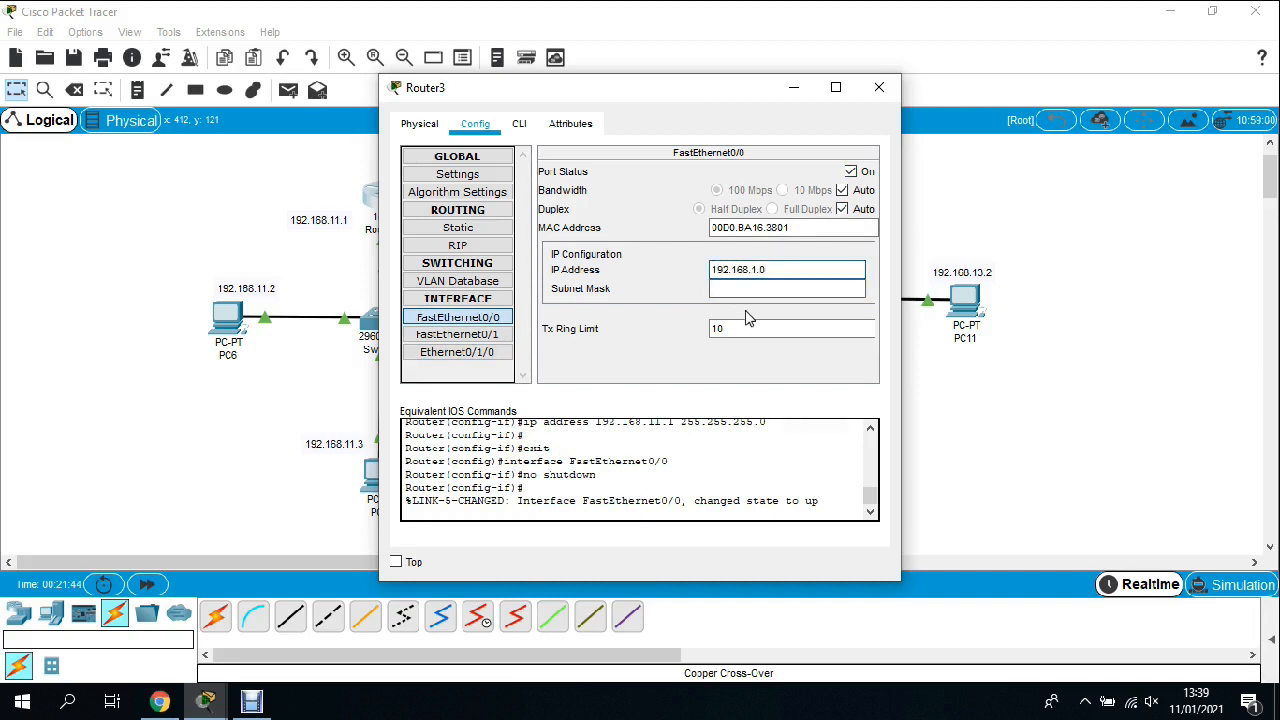
key("BackSpace")
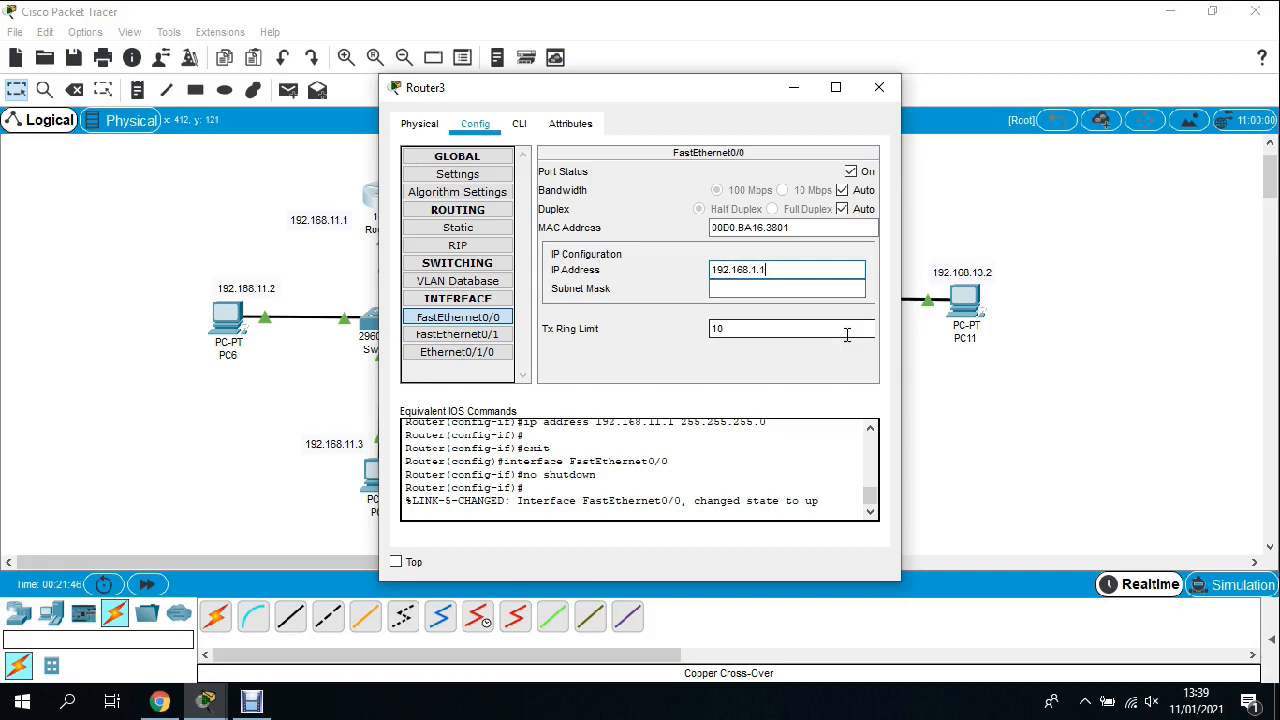
left_click(782, 289)
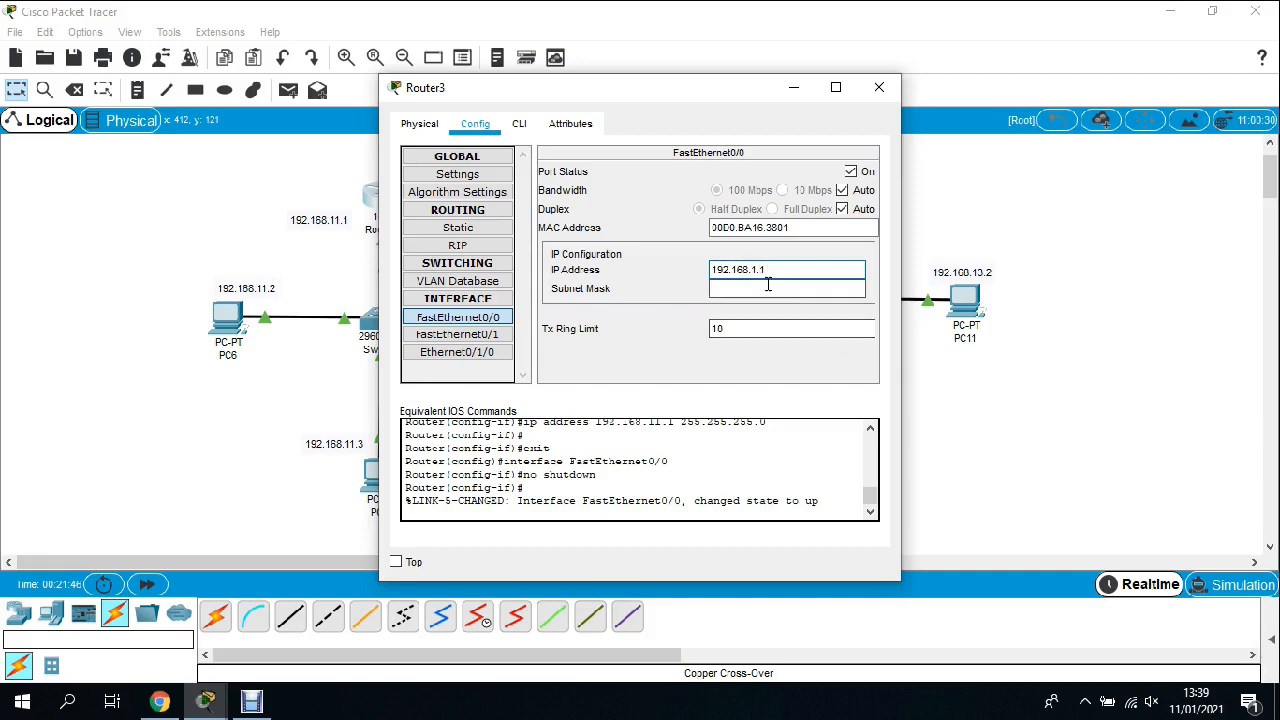
left_click(889, 85)
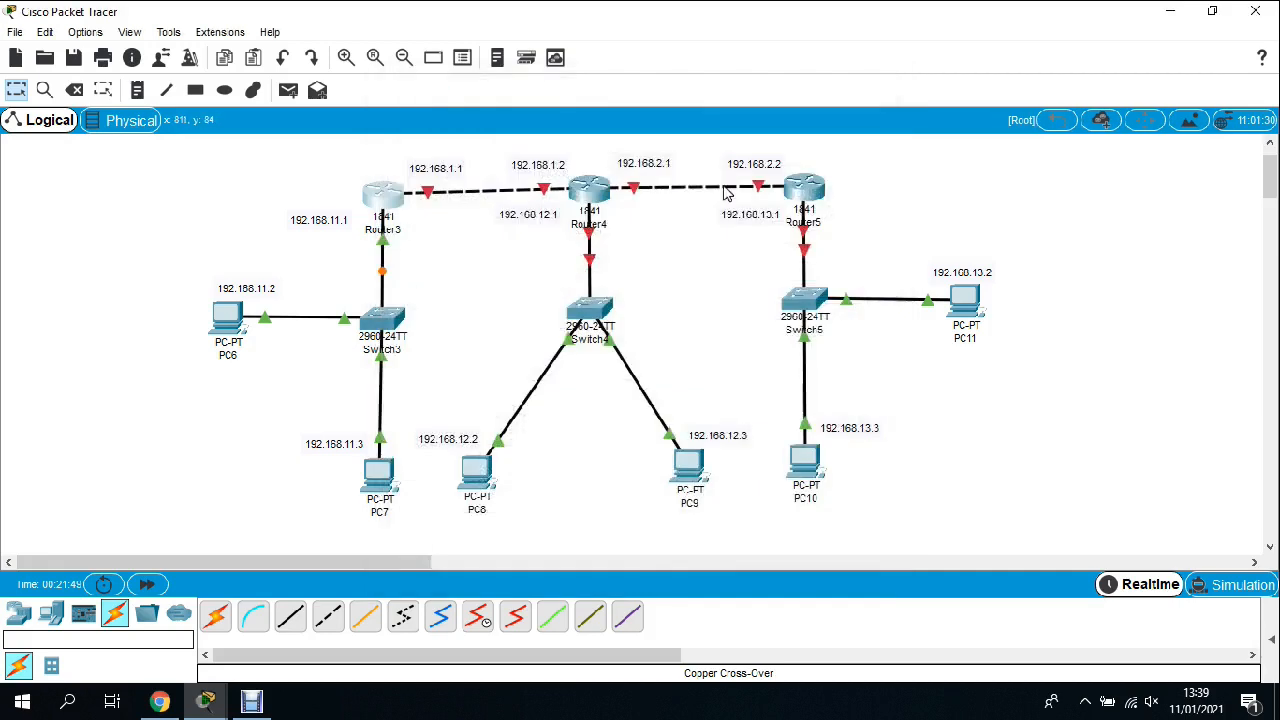
Step: Turn on Router4's Ethernet0/1/0 port and give it IP address 192.168.12.1 with subnet mask 255.255.255.0
left_click(590, 208)
left_click(520, 128)
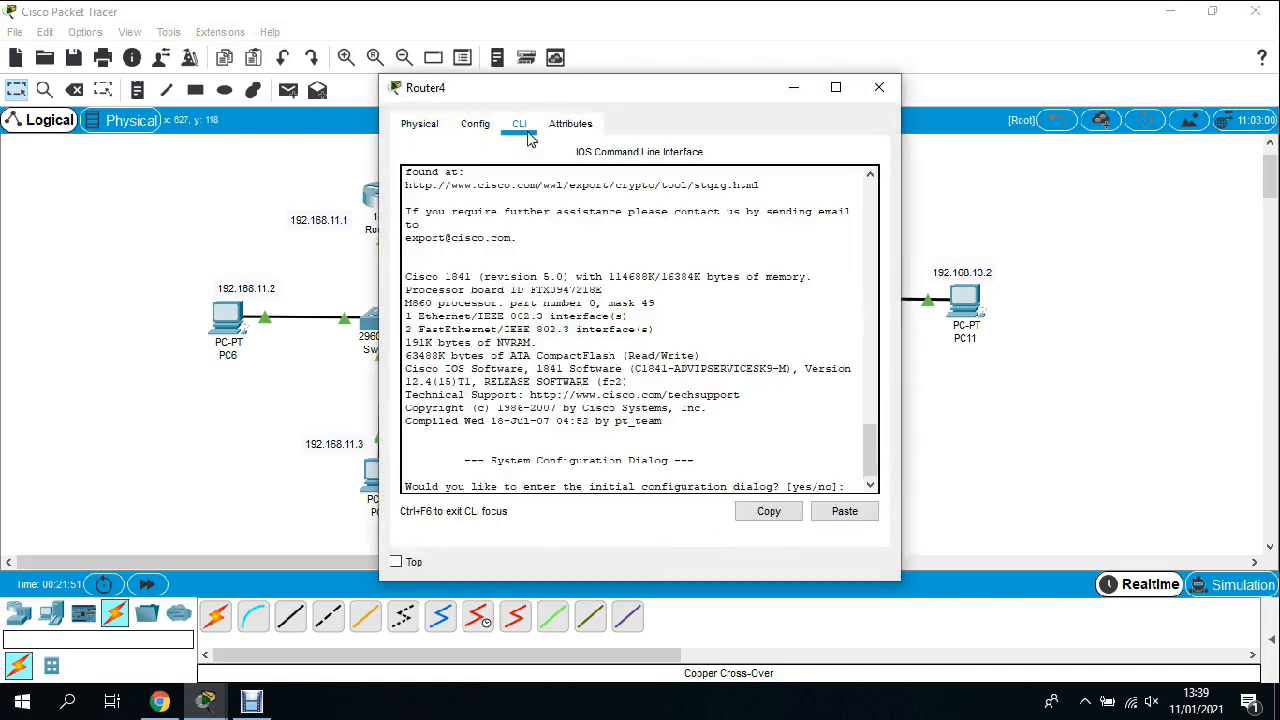
left_click(475, 130)
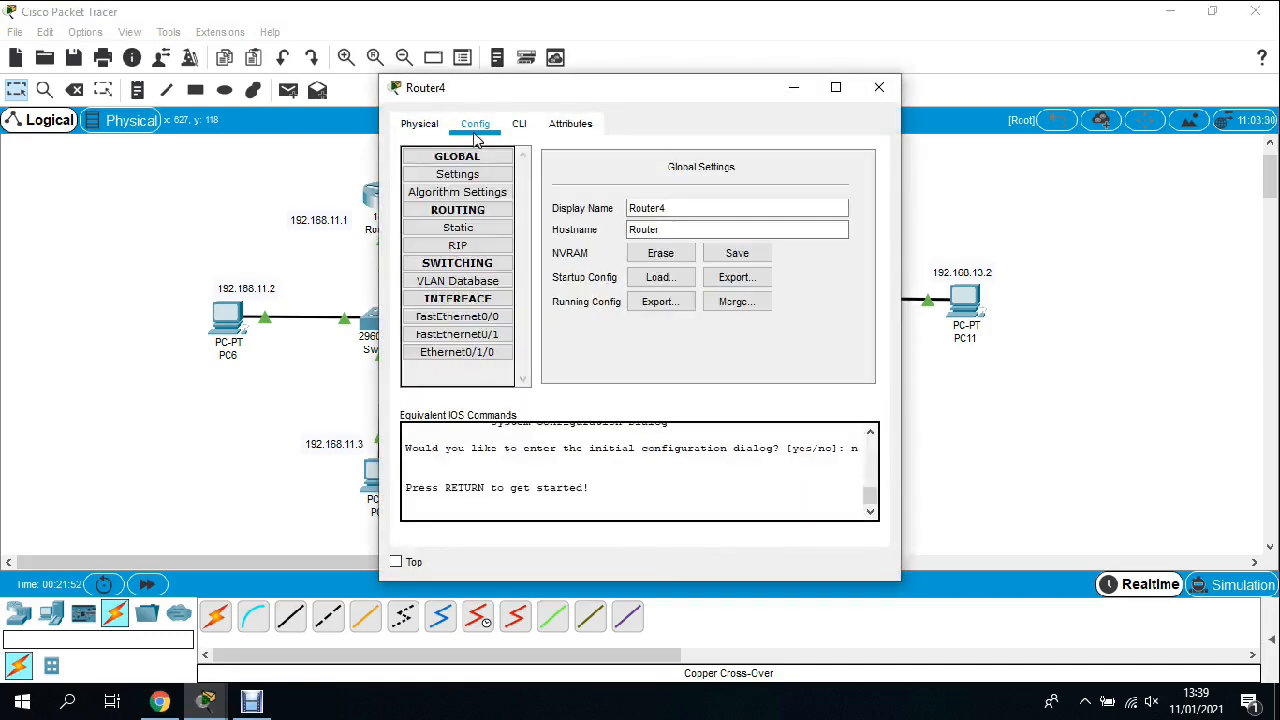
left_click(488, 352)
left_click(850, 171)
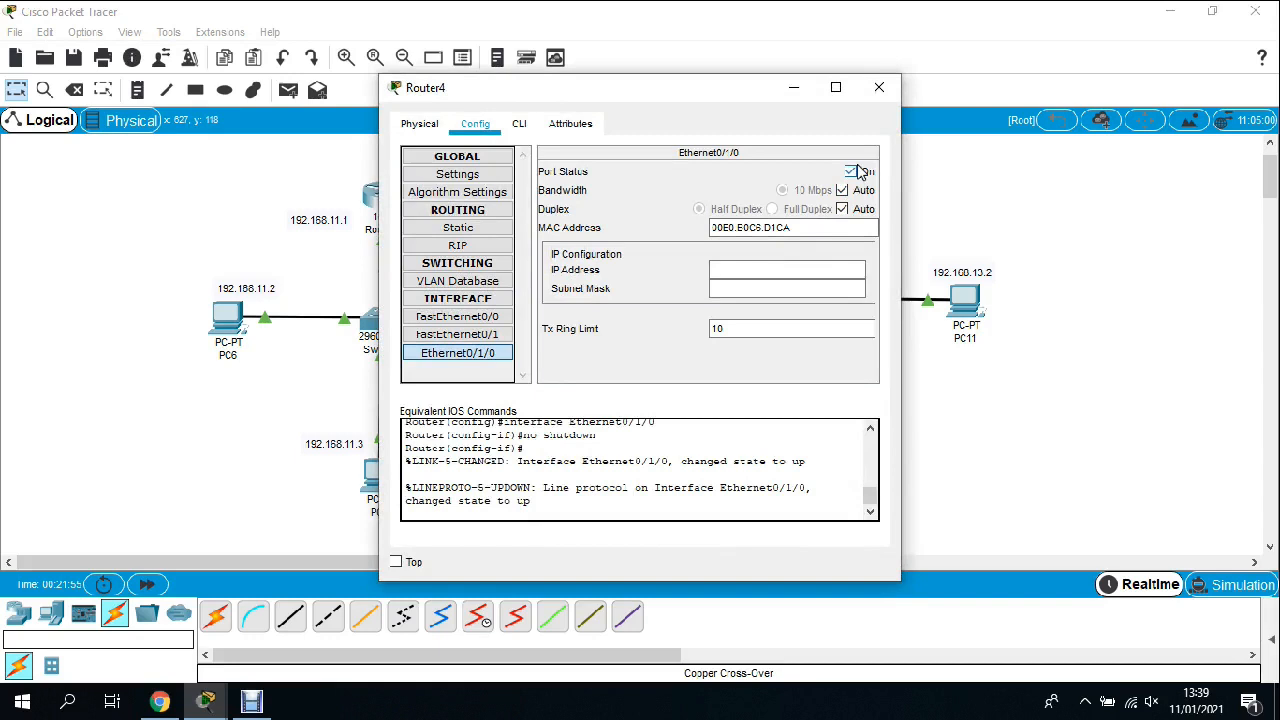
left_click(777, 266)
type("192.1")
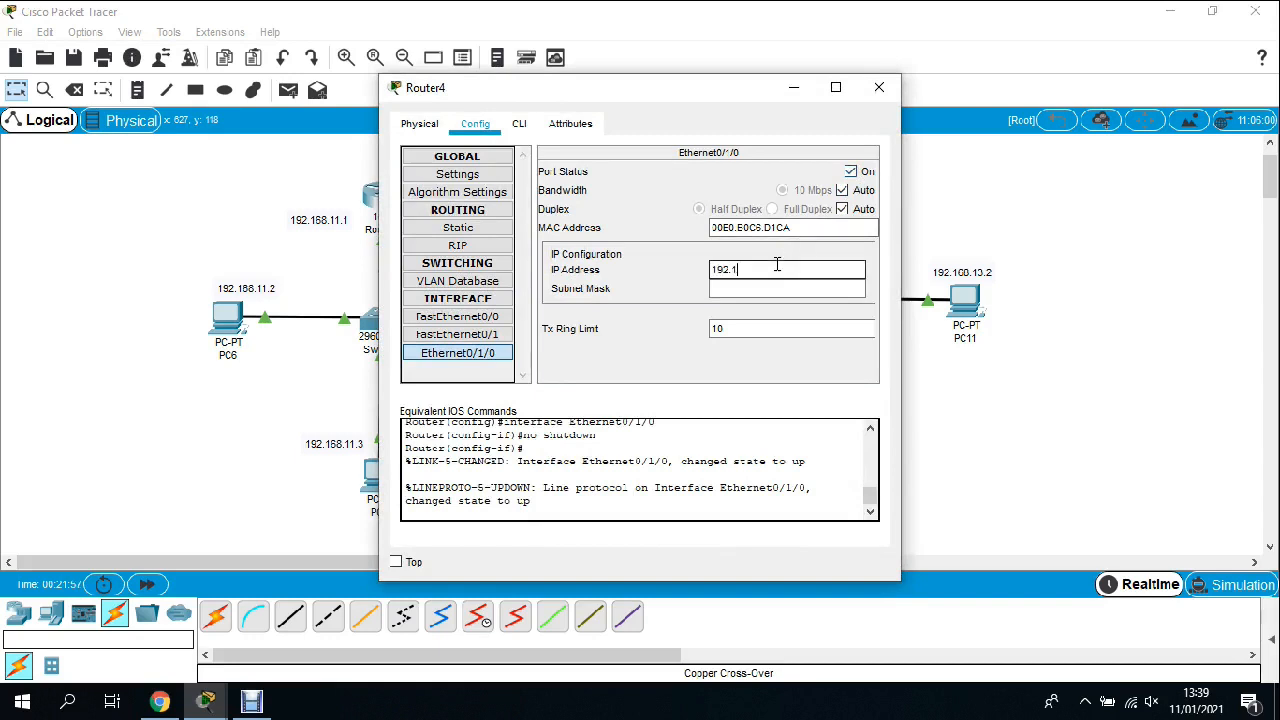
type("68.12.1")
left_click(773, 285)
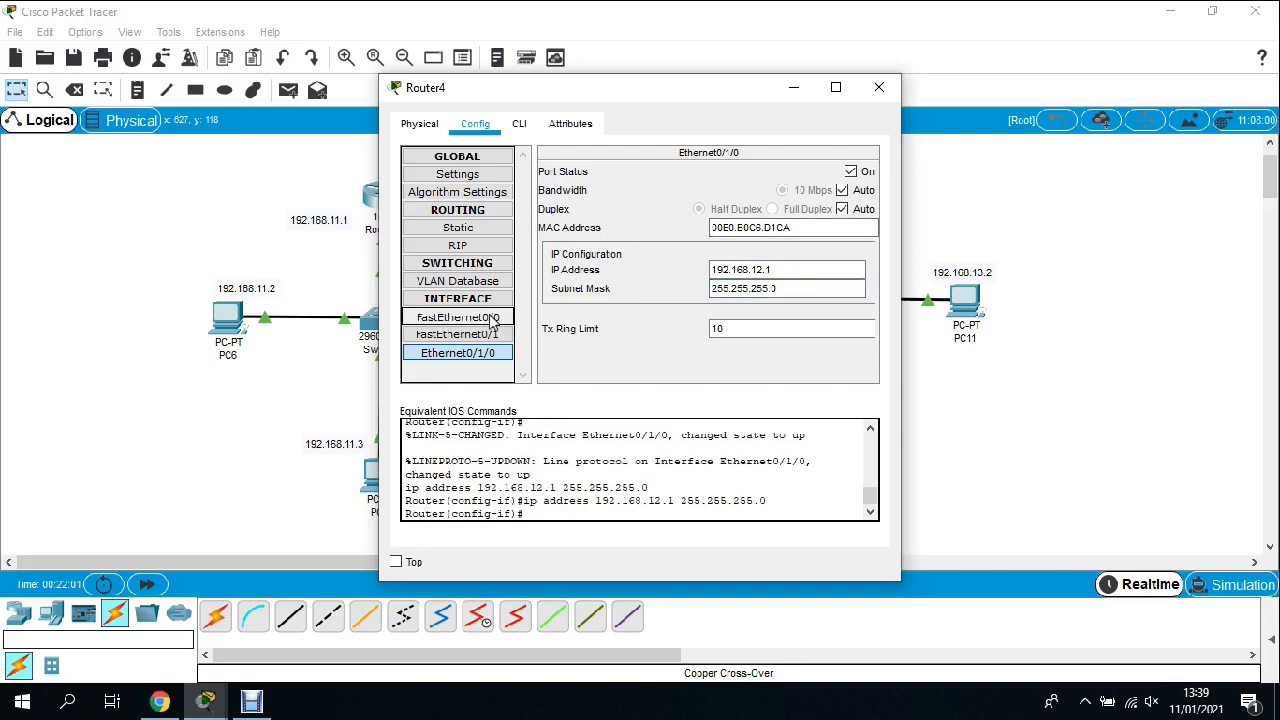
Step: Turn on Router4's FastEthernet0/0 port and give it IP address 192.168.1.2 with subnet mask 255.255.255.0
left_click(457, 317)
left_click(850, 171)
left_click(756, 271)
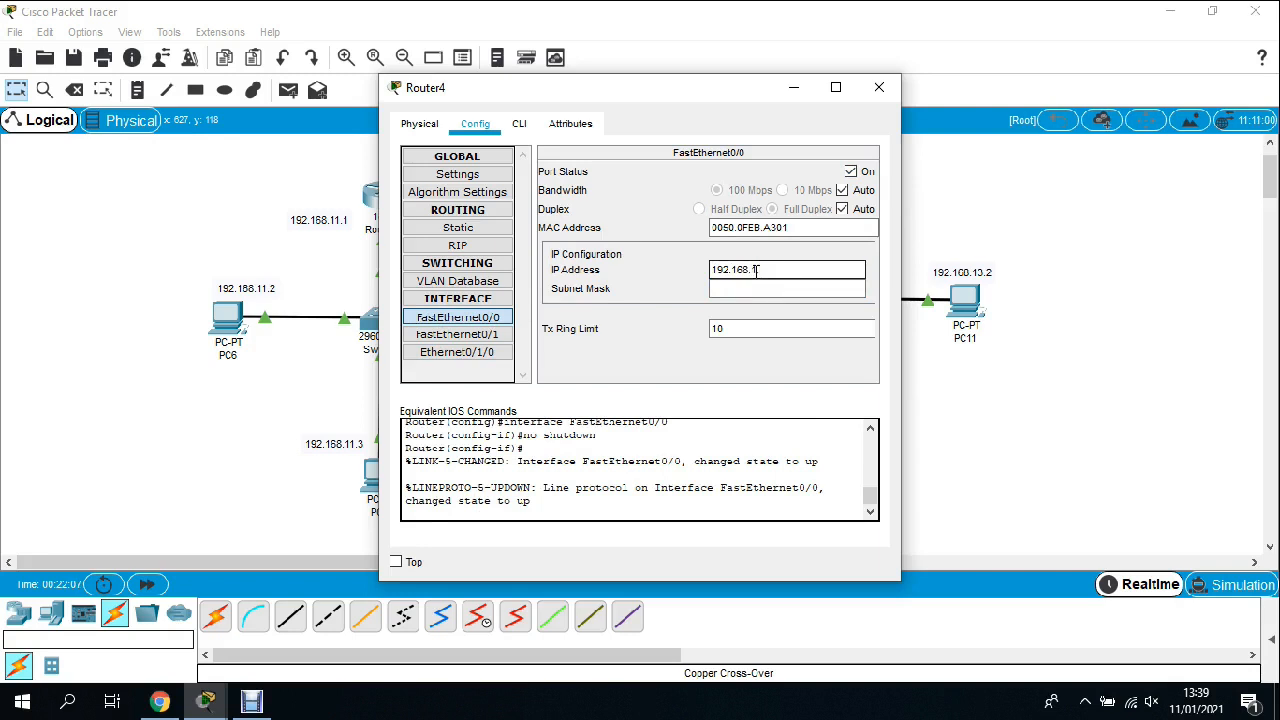
left_click(770, 288)
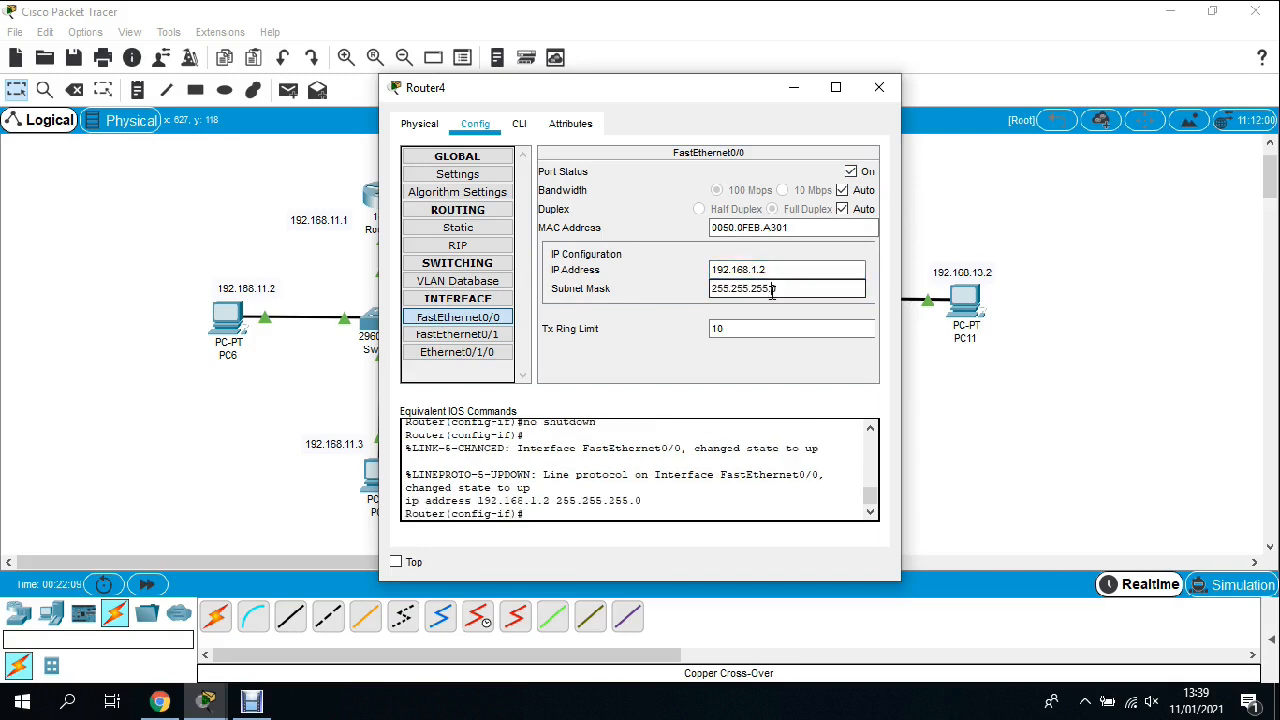
Step: Turn on Router4's FastEthernet0/1 port with IP address 192.168.2.1 and mask 255.255.255.0, and recheck the router's other two interfaces
left_click(850, 171)
type("192.168.")
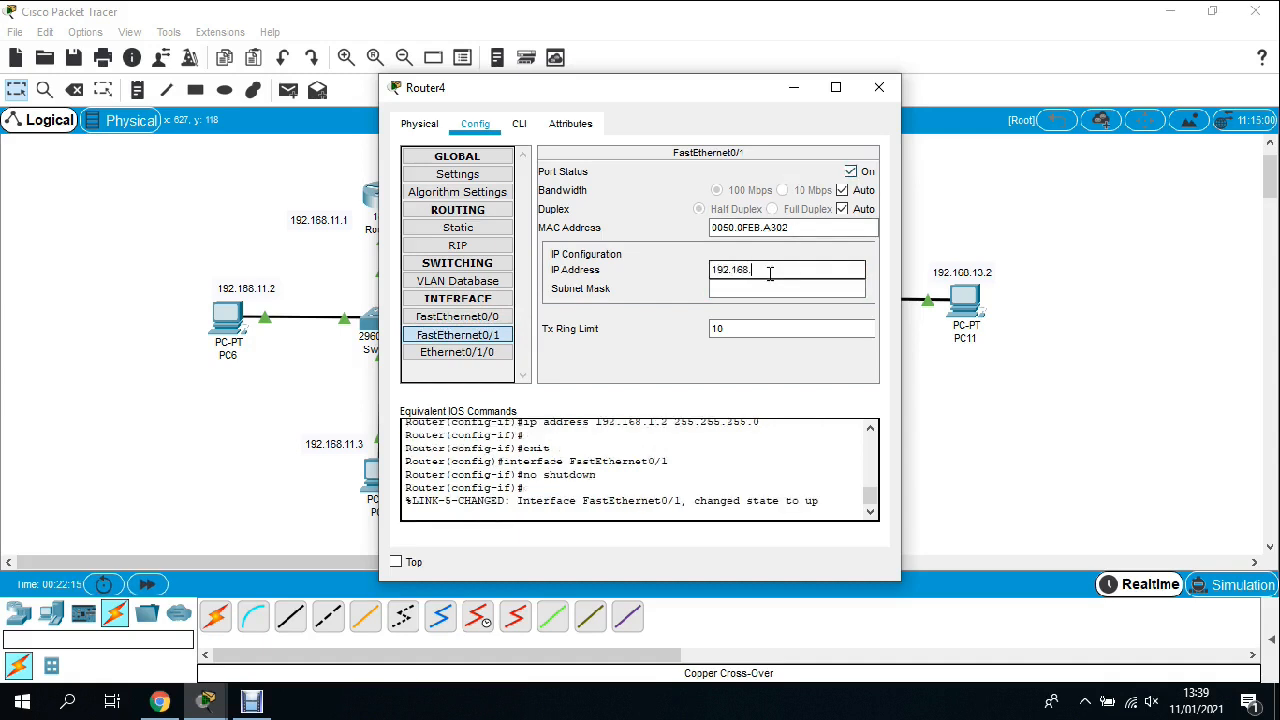
type("2.1")
left_click(772, 288)
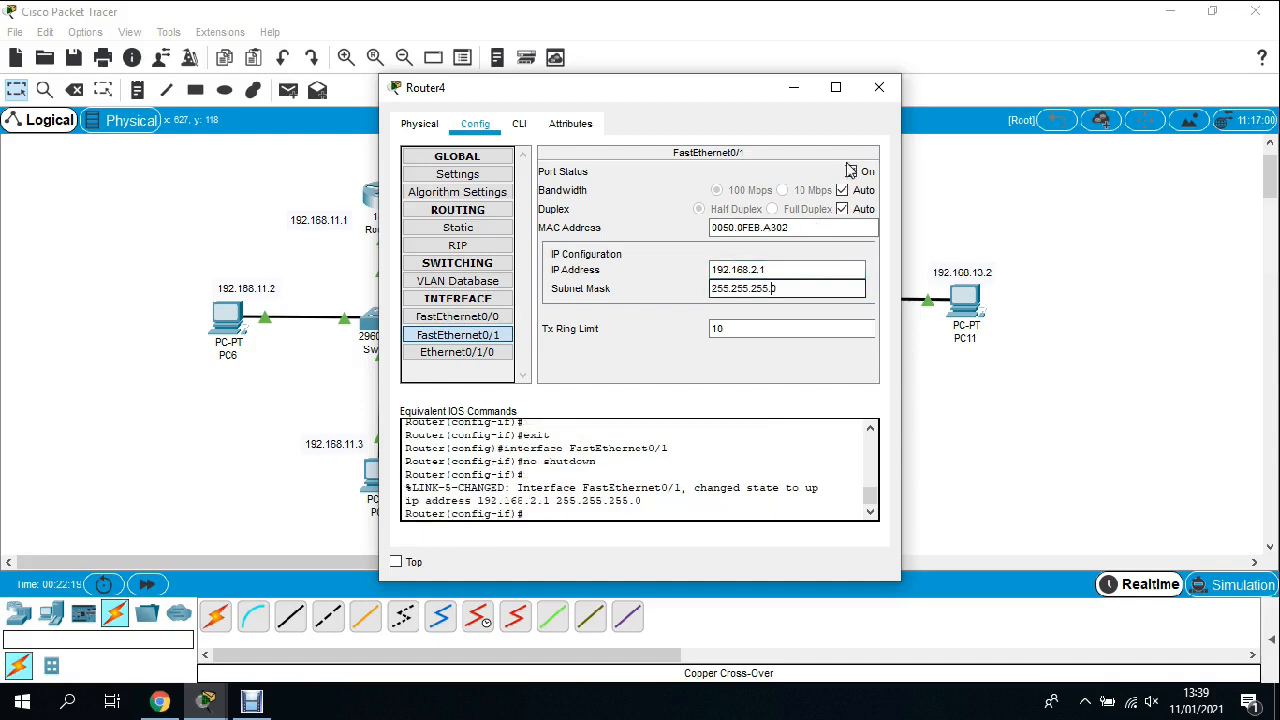
left_click(503, 358)
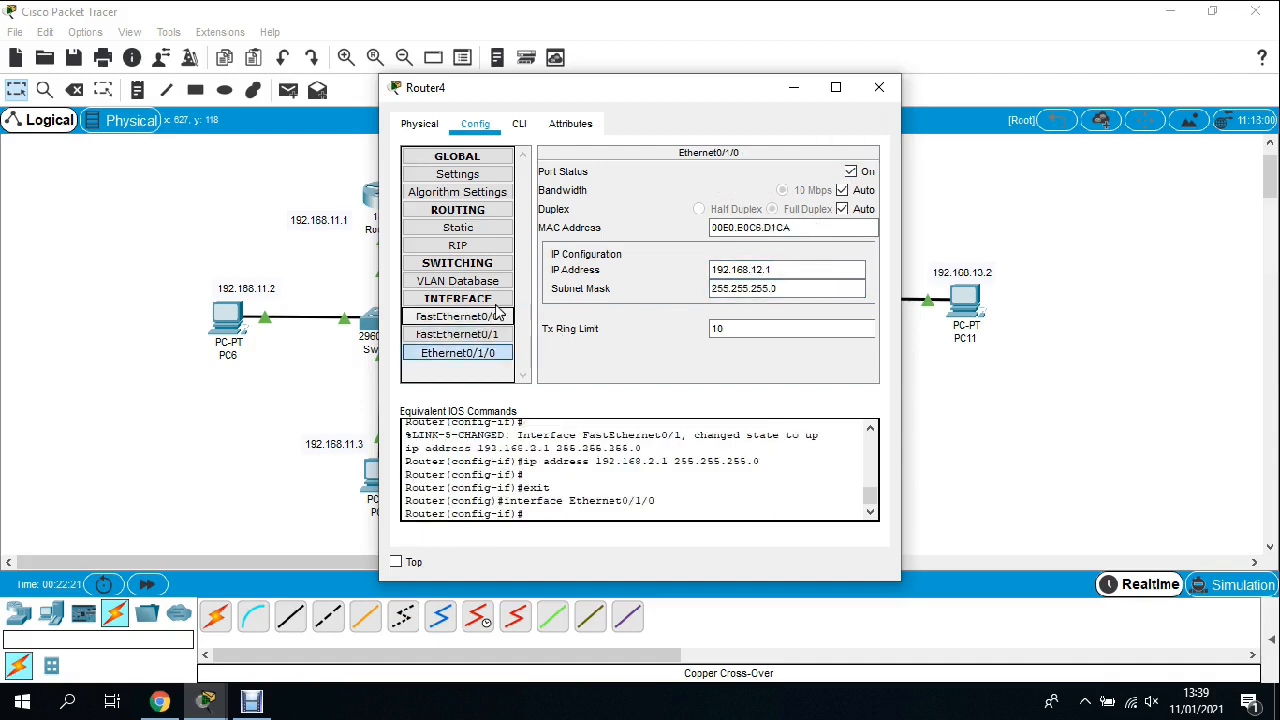
left_click(460, 316)
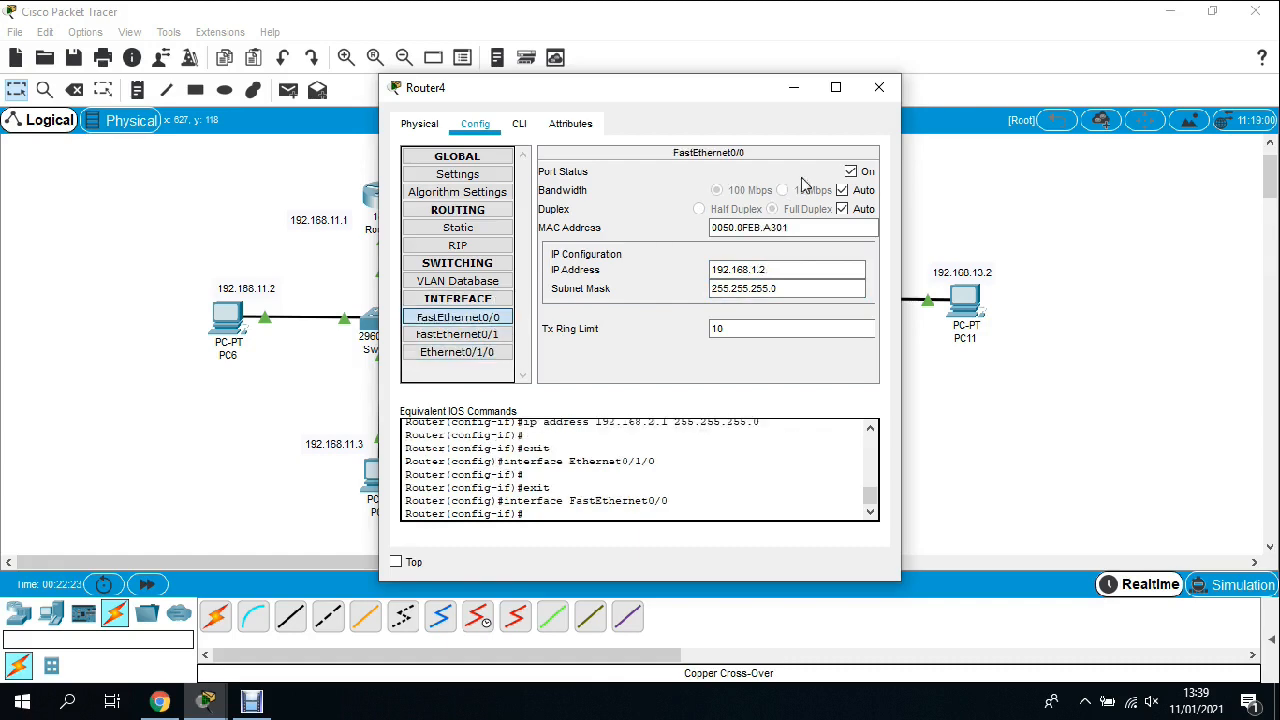
left_click(879, 88)
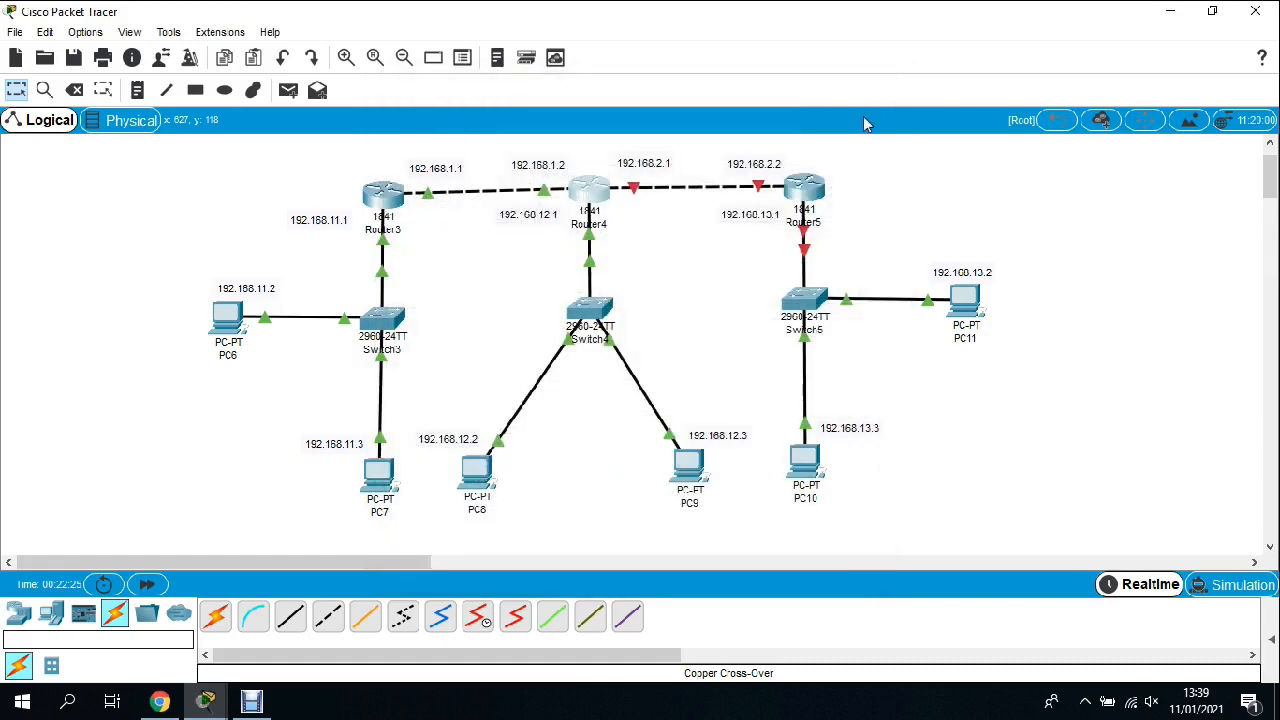
Step: Turn on Router5's FastEthernet0/1 port and give it IP address 192.168.2.2 with subnet mask 255.255.255.0
left_click(804, 188)
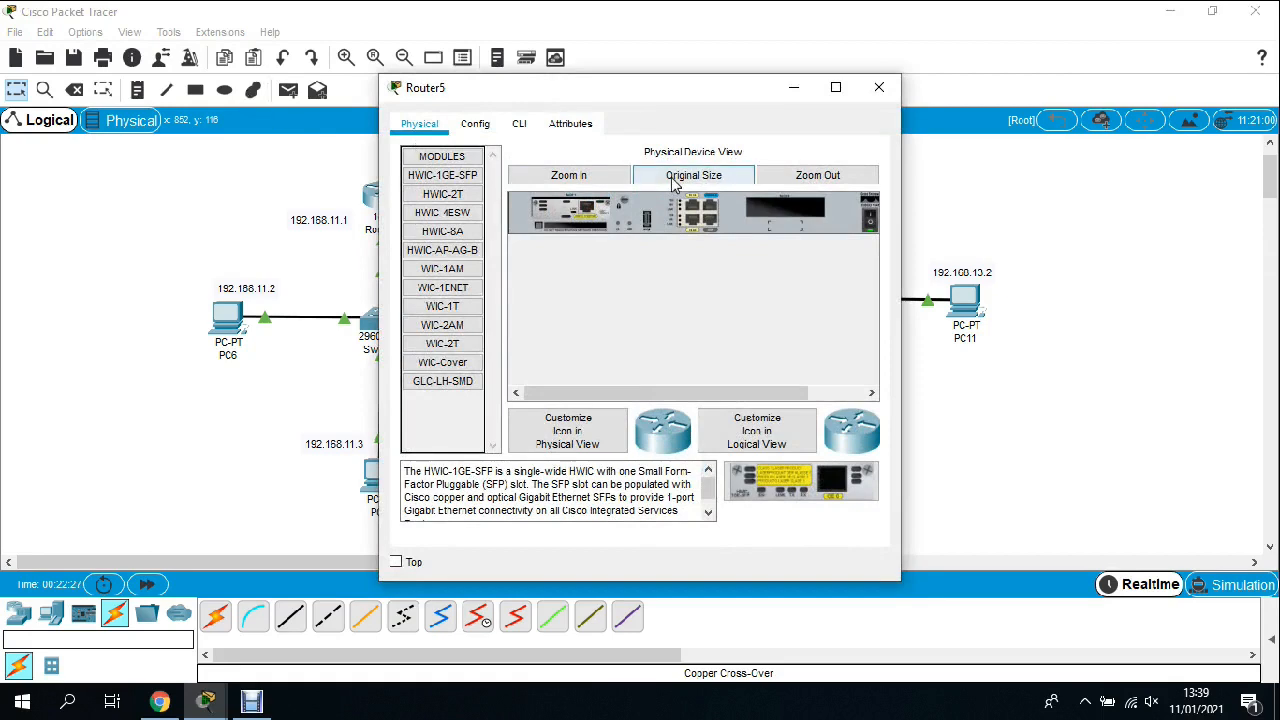
left_click(476, 127)
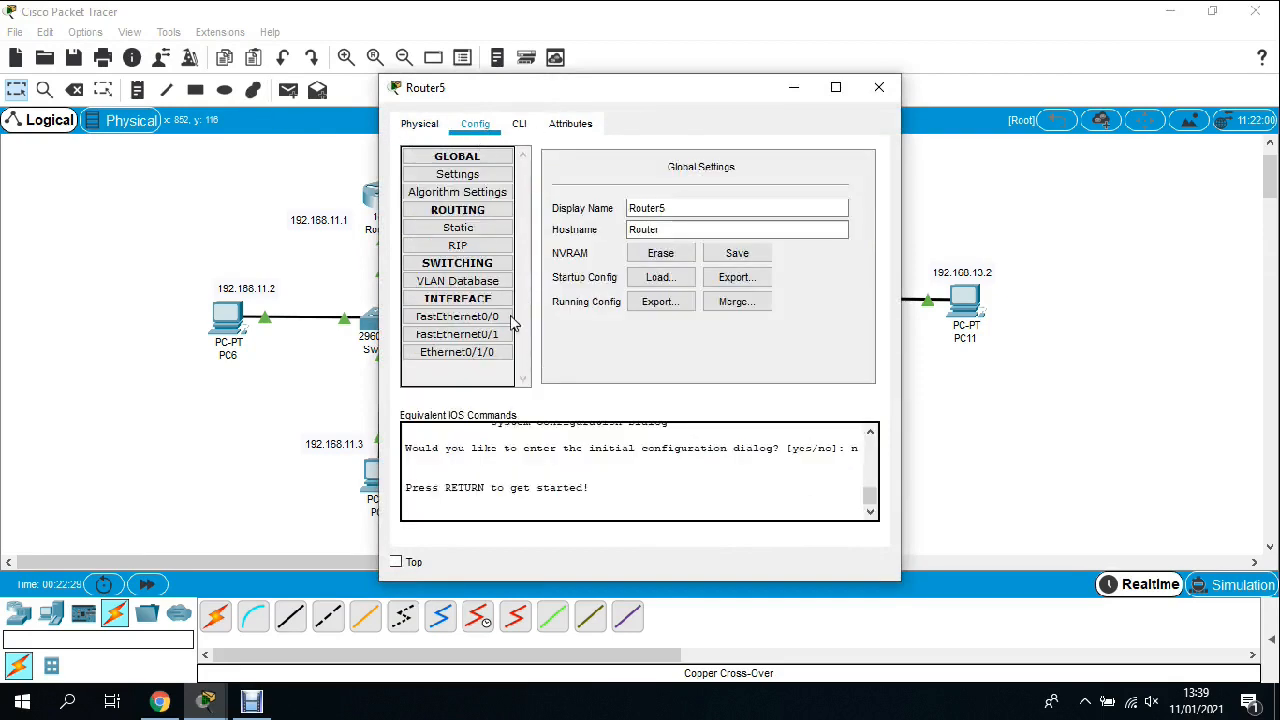
left_click(462, 336)
left_click(851, 171)
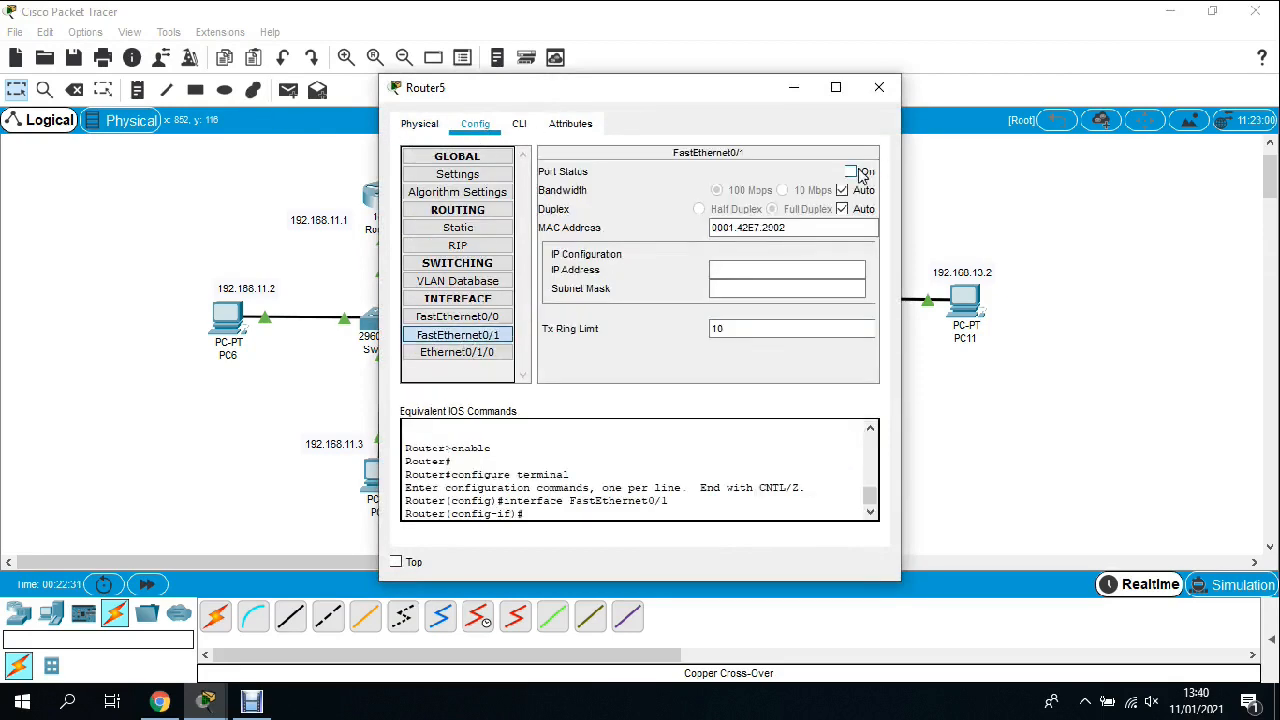
left_click(762, 271)
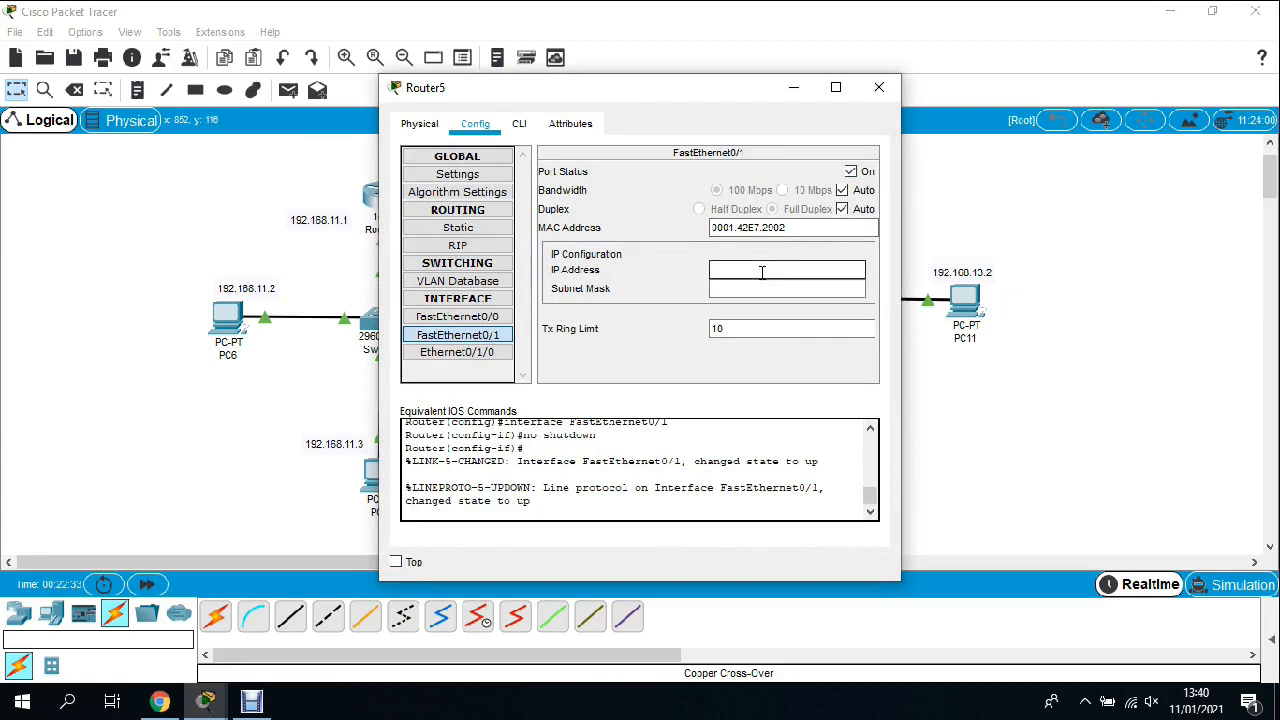
type("192.168.2.2")
key("Tab")
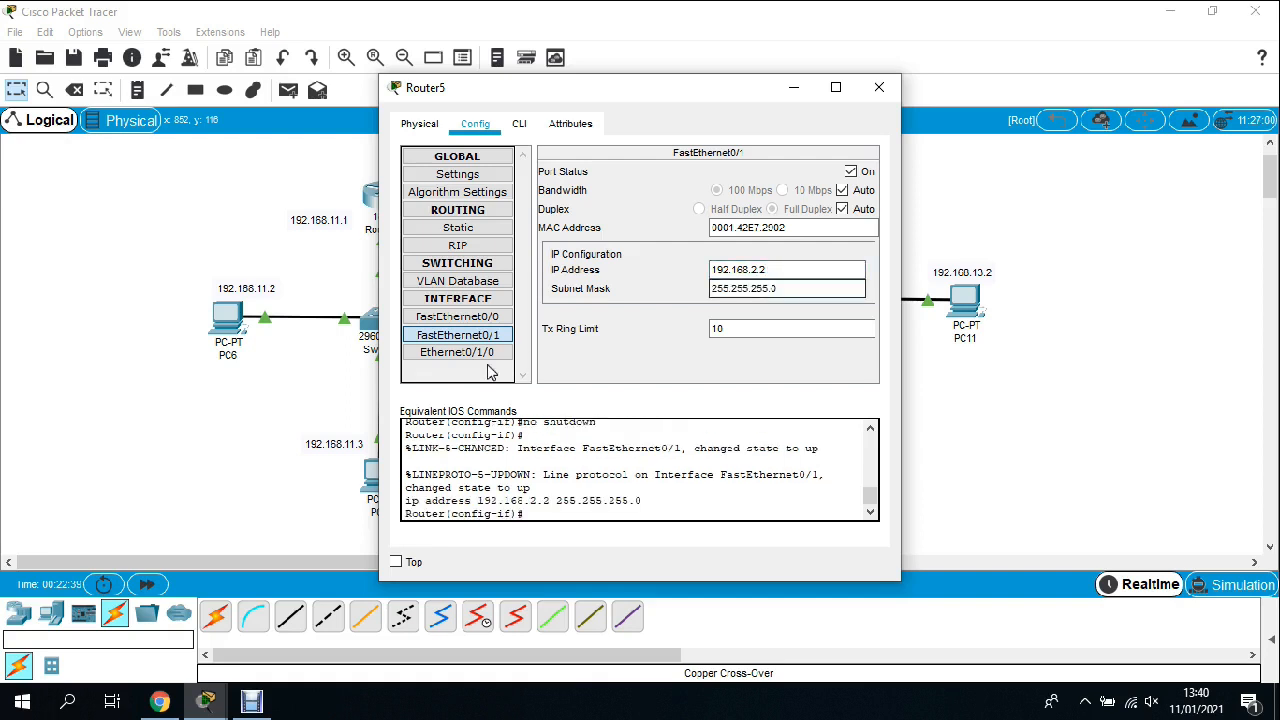
Step: Turn on Router5's Ethernet0/1/0 port and give it IP address 192.168.13.1 with the default subnet mask
left_click(457, 353)
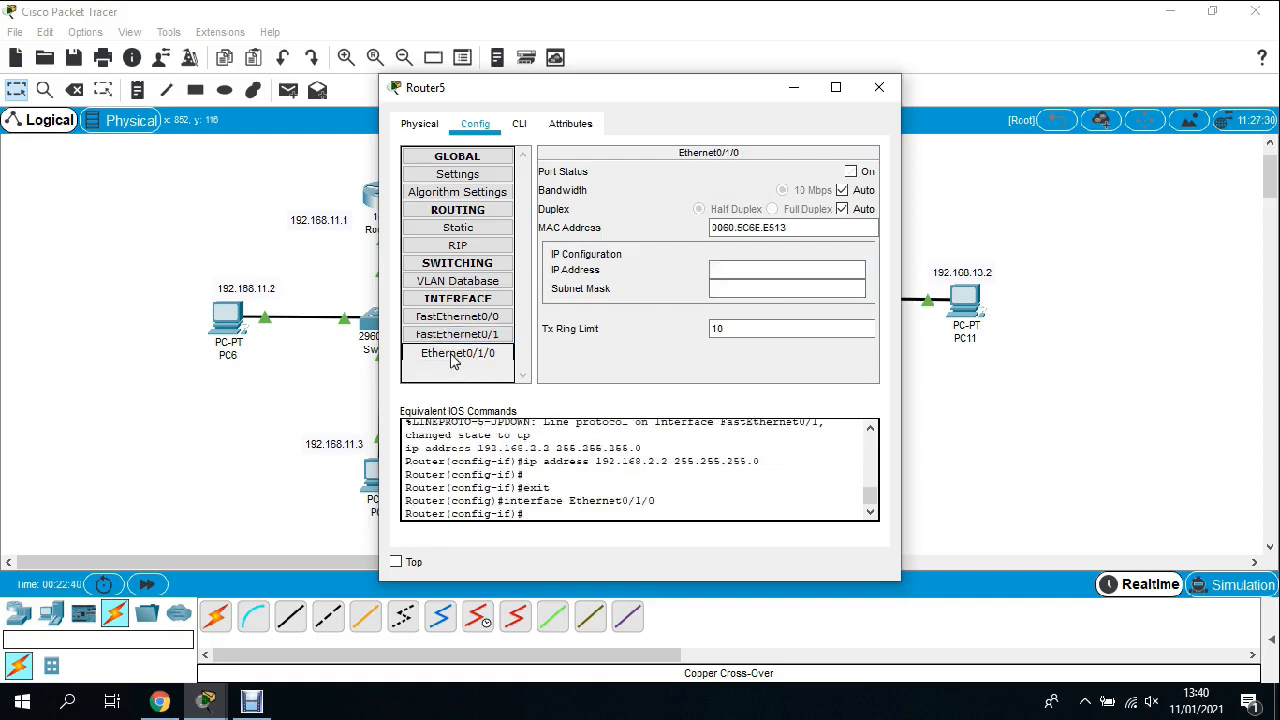
left_click(851, 172)
left_click(759, 266)
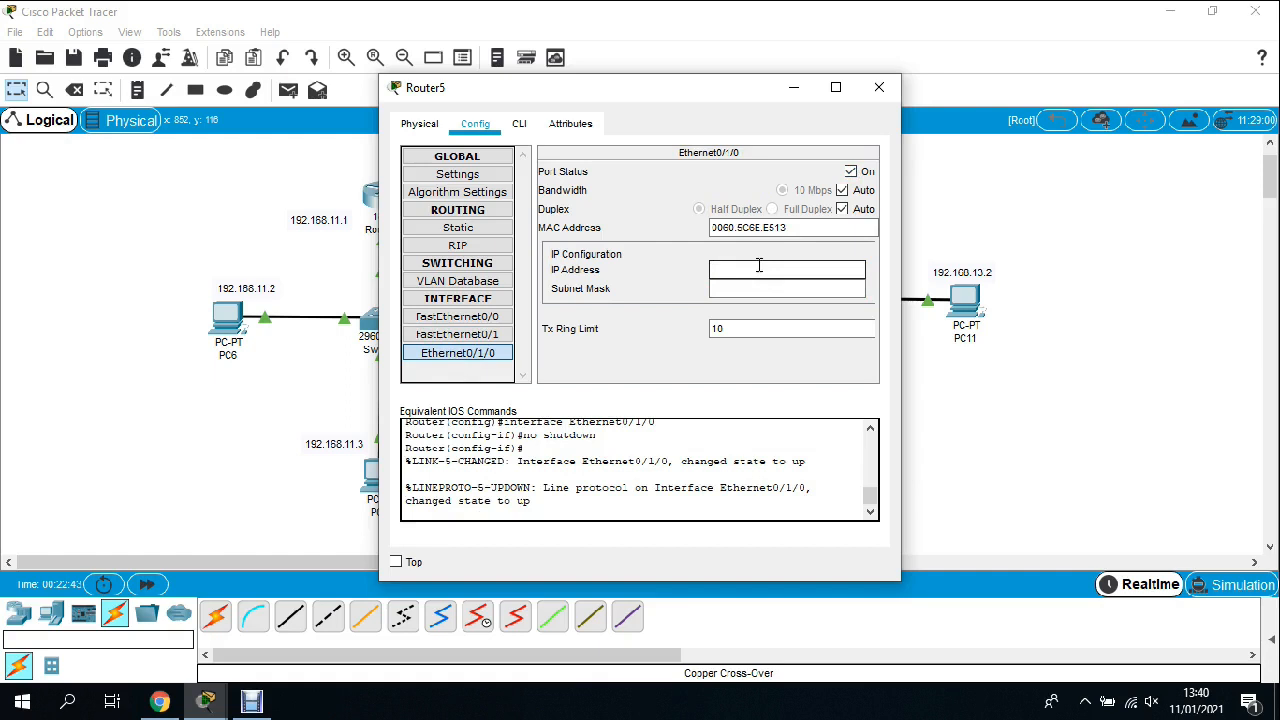
type("192.168.13.1")
left_click(764, 289)
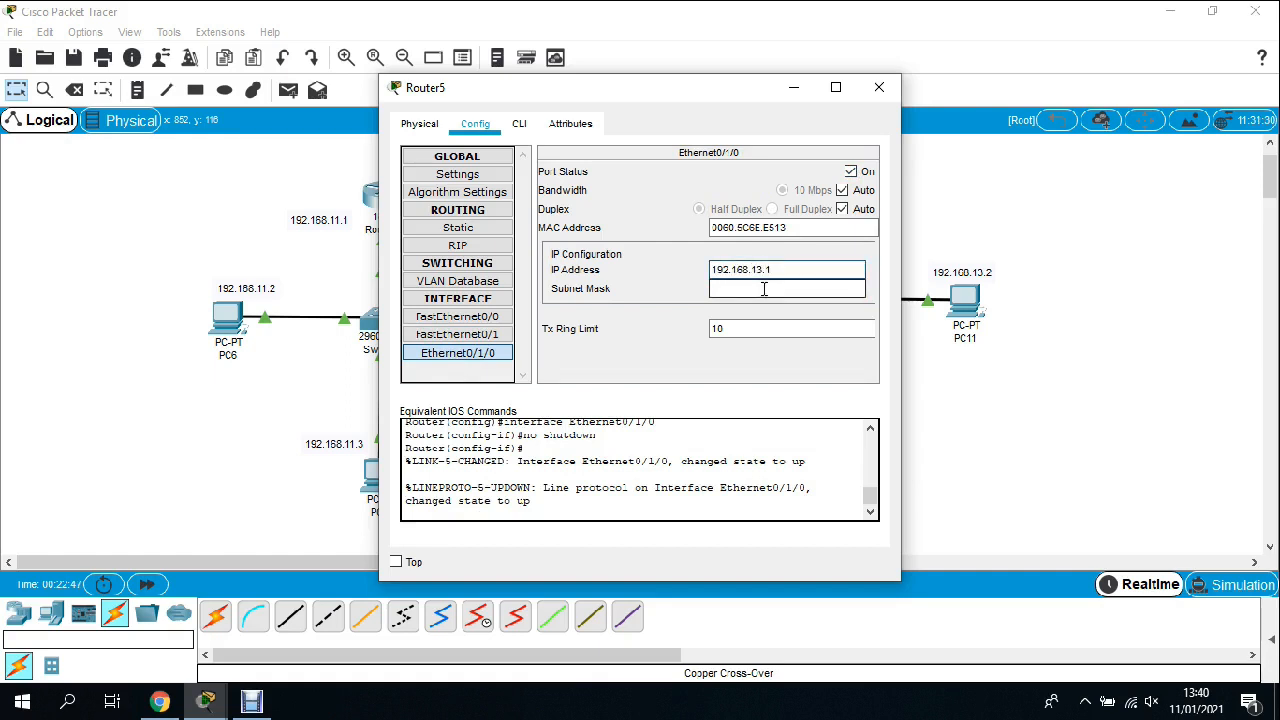
left_click(879, 88)
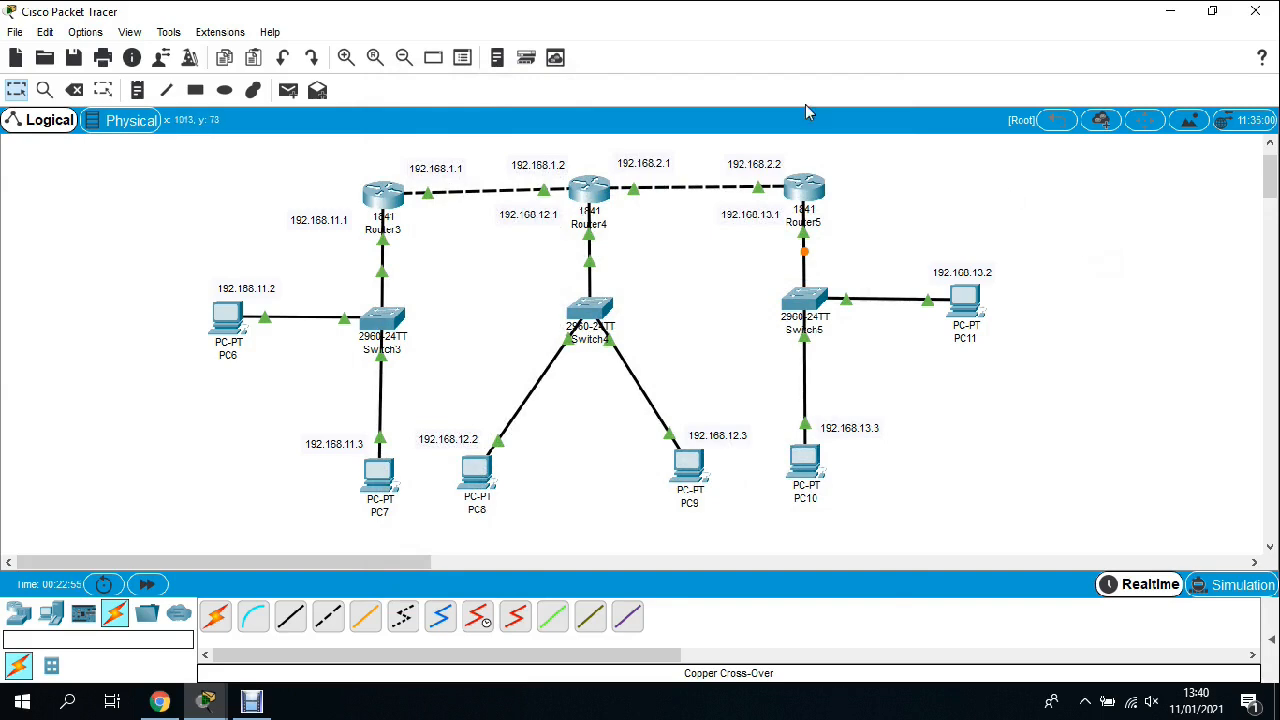
Step: Create a DHCP pool named user1 from Router3's command line
left_click(386, 216)
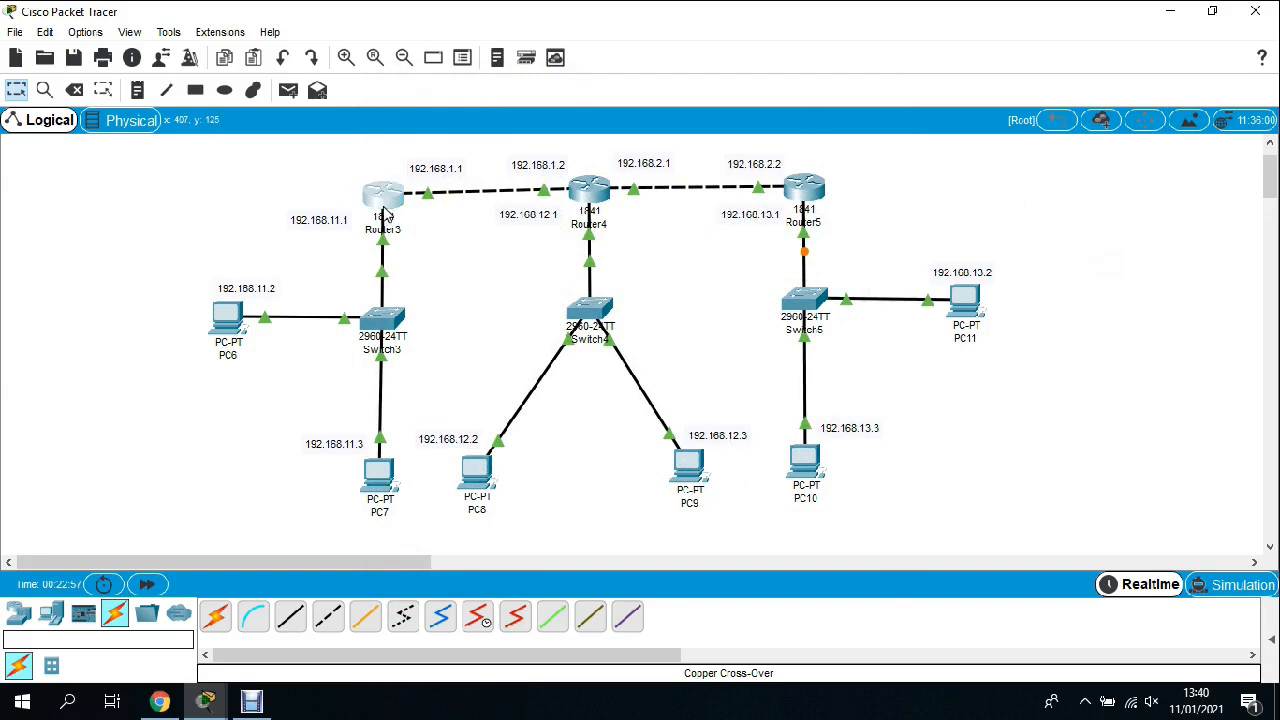
left_click(522, 124)
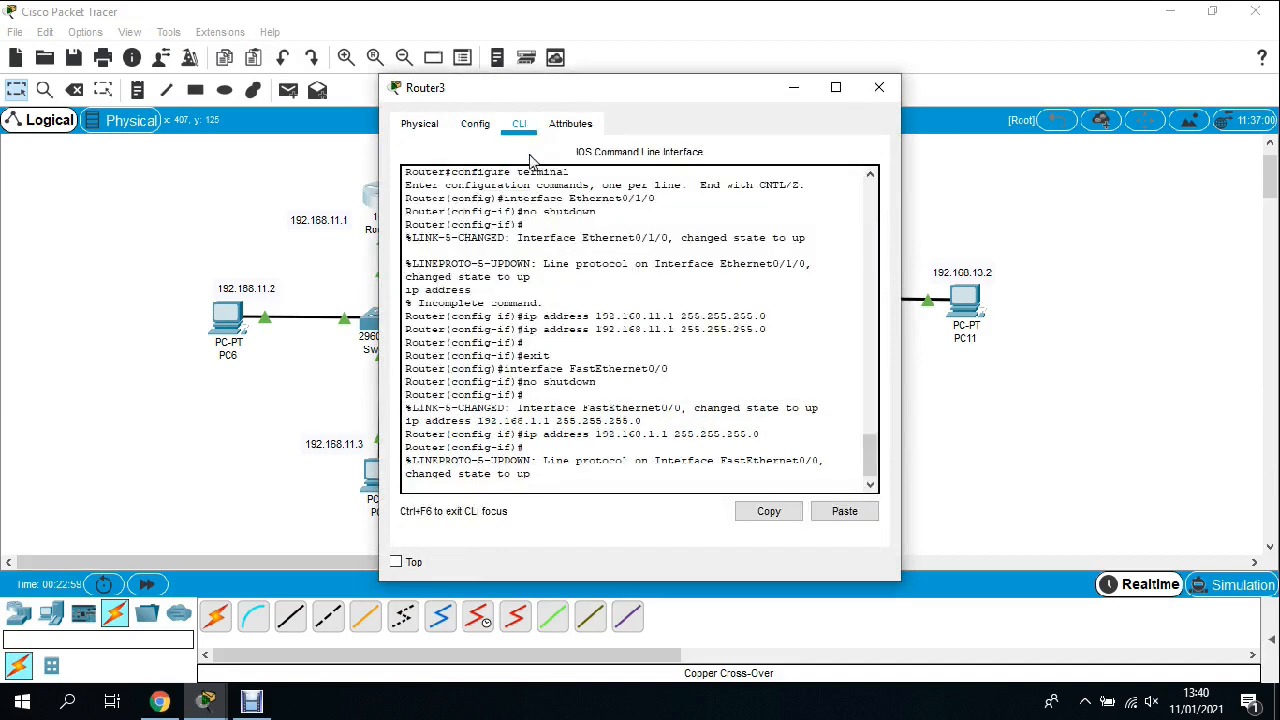
key("Return")
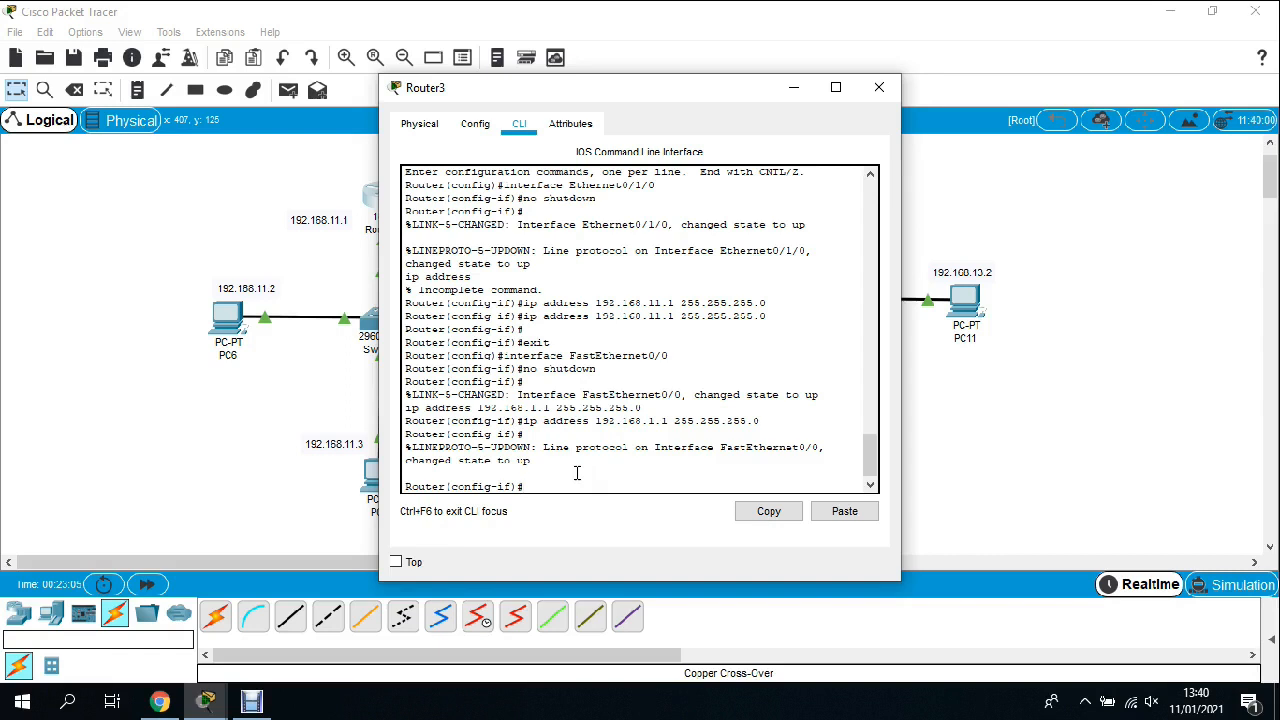
type("ip dhcp pool")
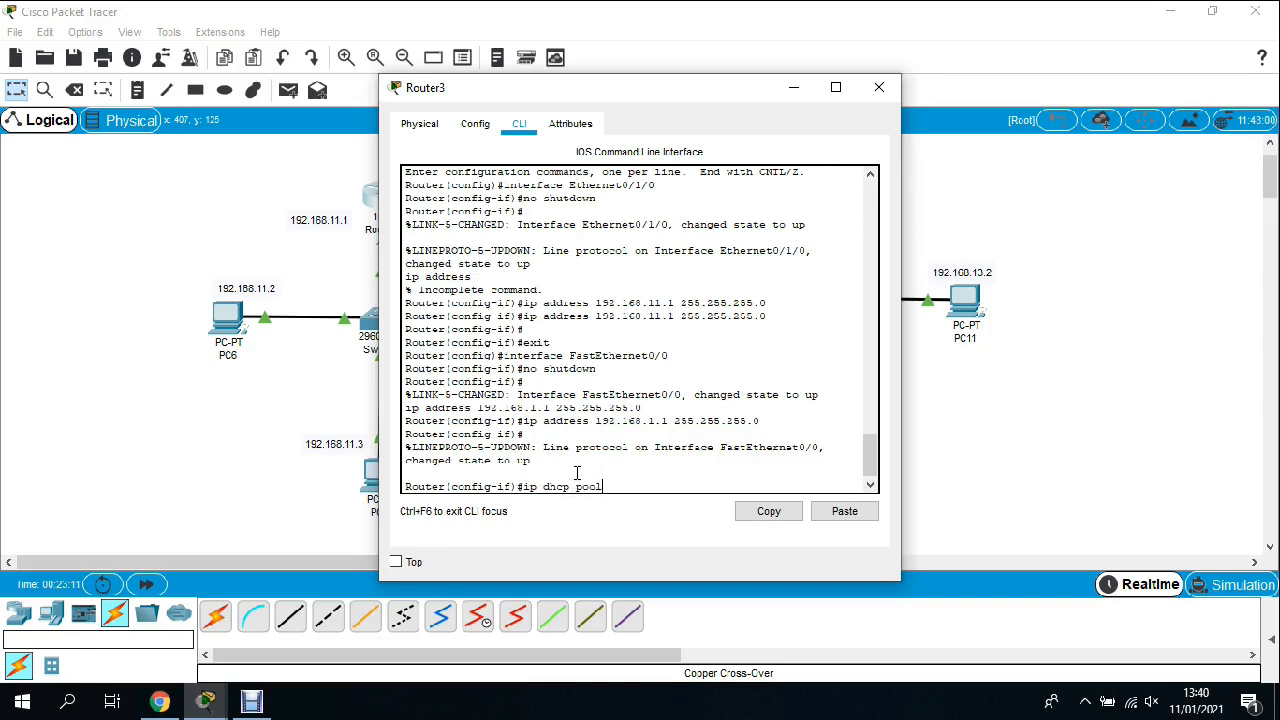
type(" user1")
key("Return")
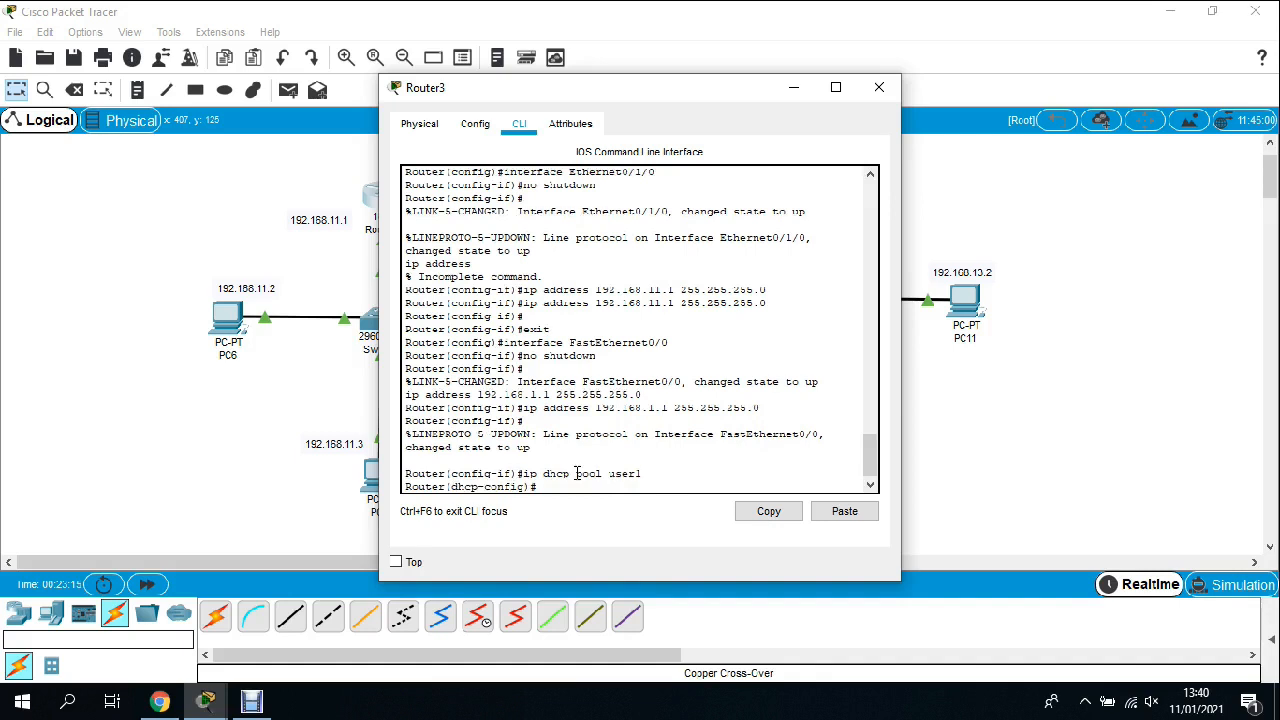
Step: Set the user1 pool's network to 192.168.11.0 255.255.255.0 and its default router to 192.168.11.1 on Router3
type("network 192.168.11.0 255.255.255")
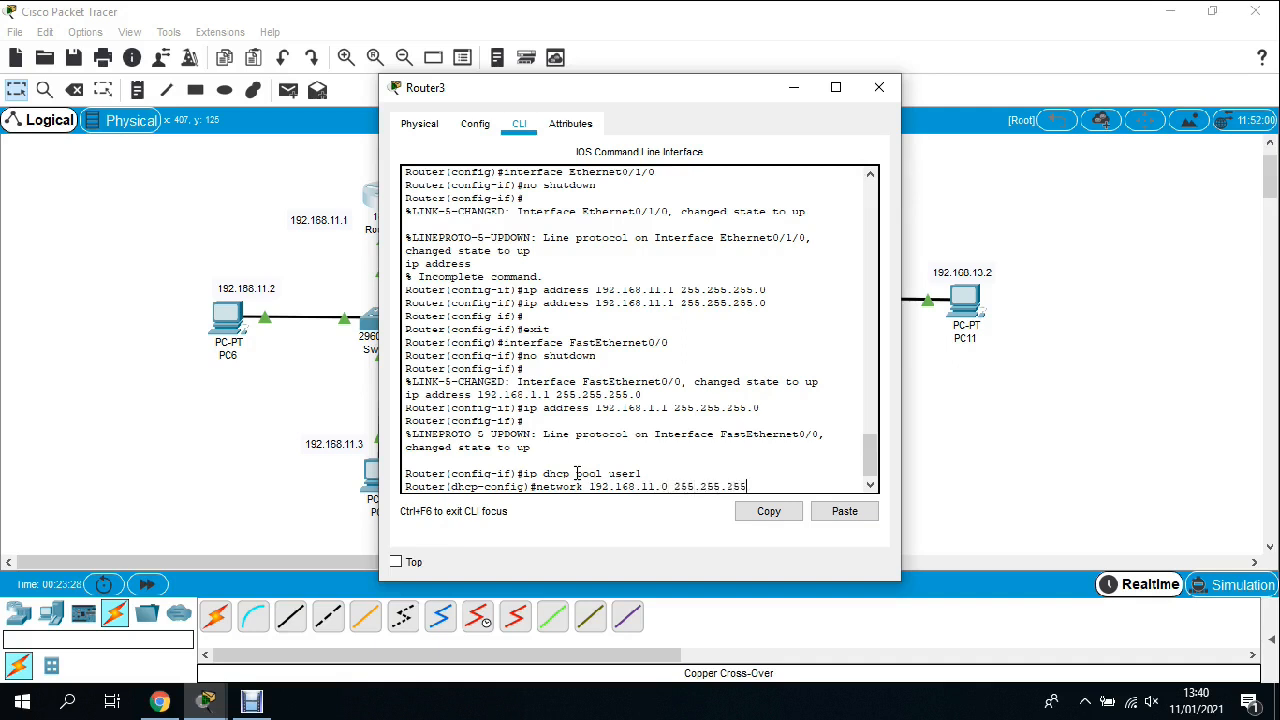
type(".0")
key("Return")
type("defa")
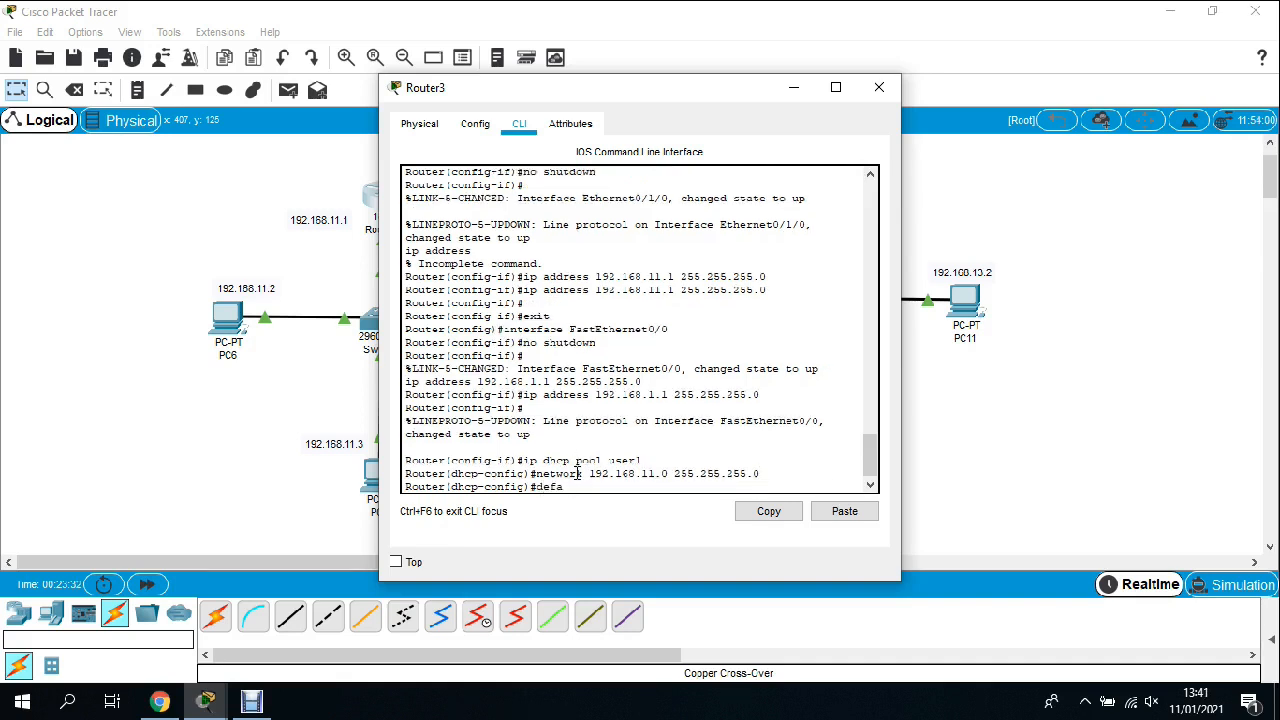
type("ult 192.168.11.1")
key("Return")
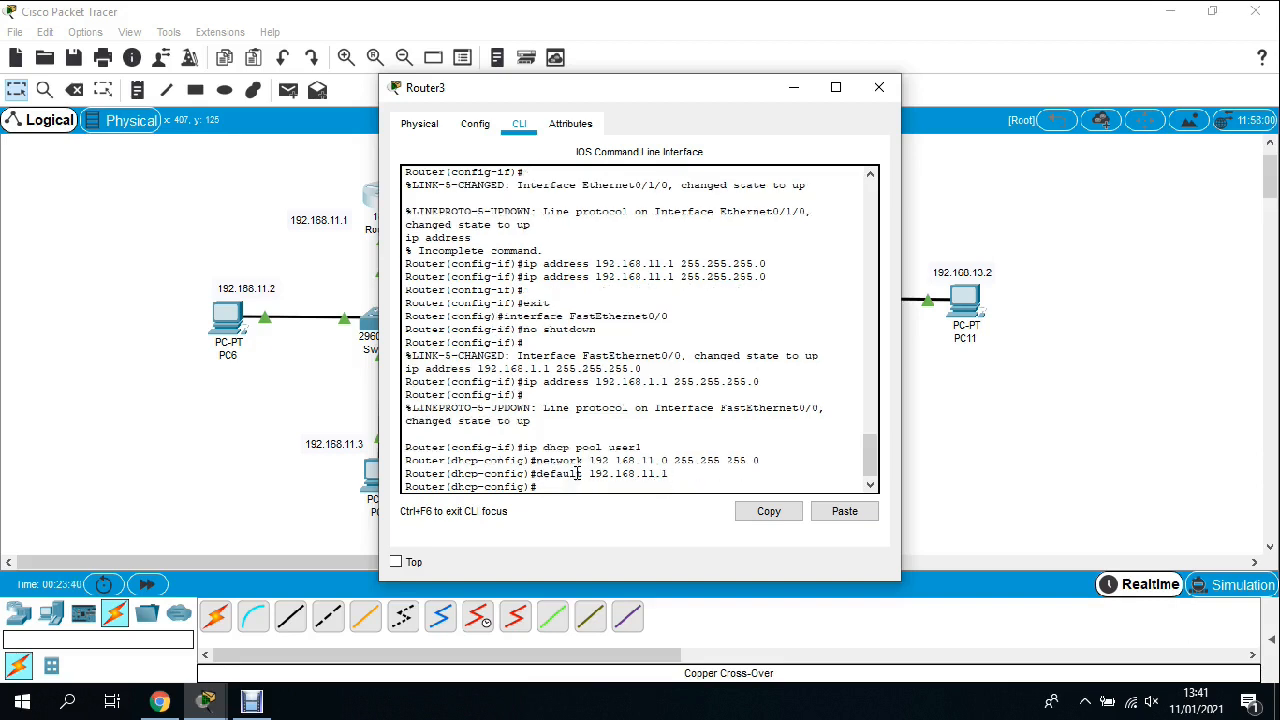
Step: Exclude 192.168.11.1 from DHCP assignment on Router3 and close its window
type("ip dhcp exc")
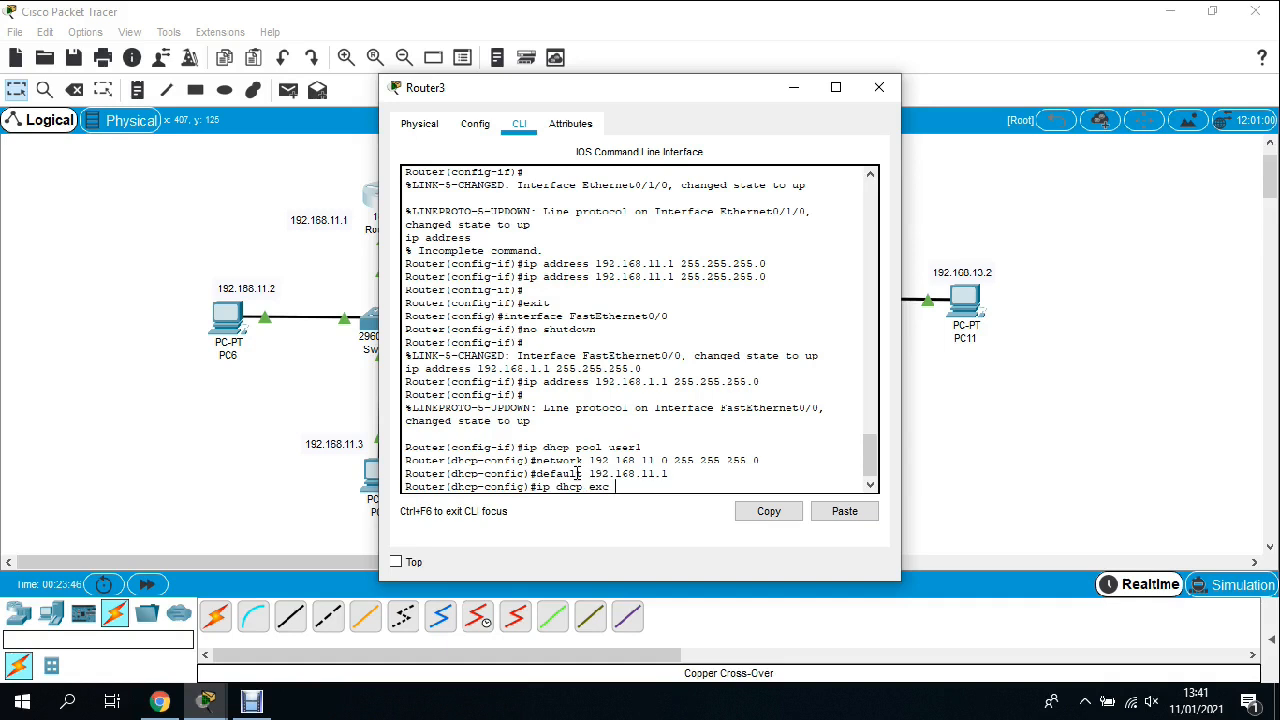
type(" 192.168.11.1")
key("Return")
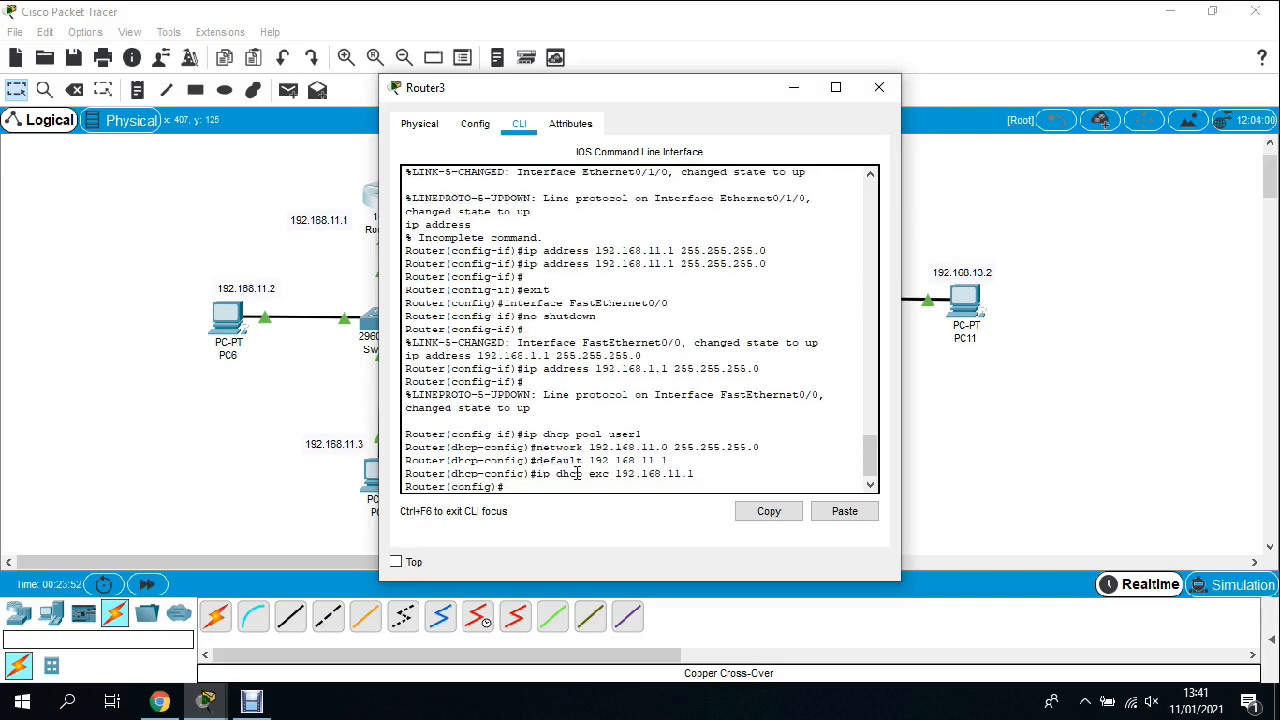
left_click(886, 84)
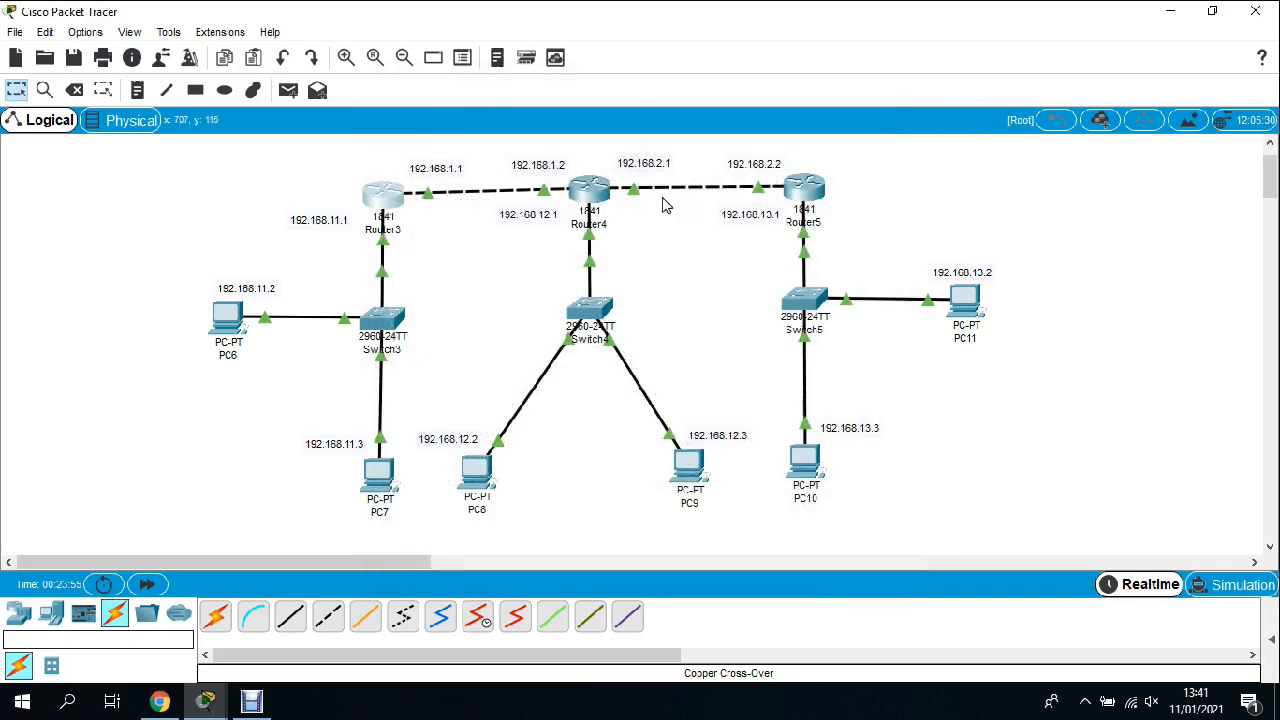
Step: Create a DHCP pool named user1 from Router4's command line
left_click(589, 188)
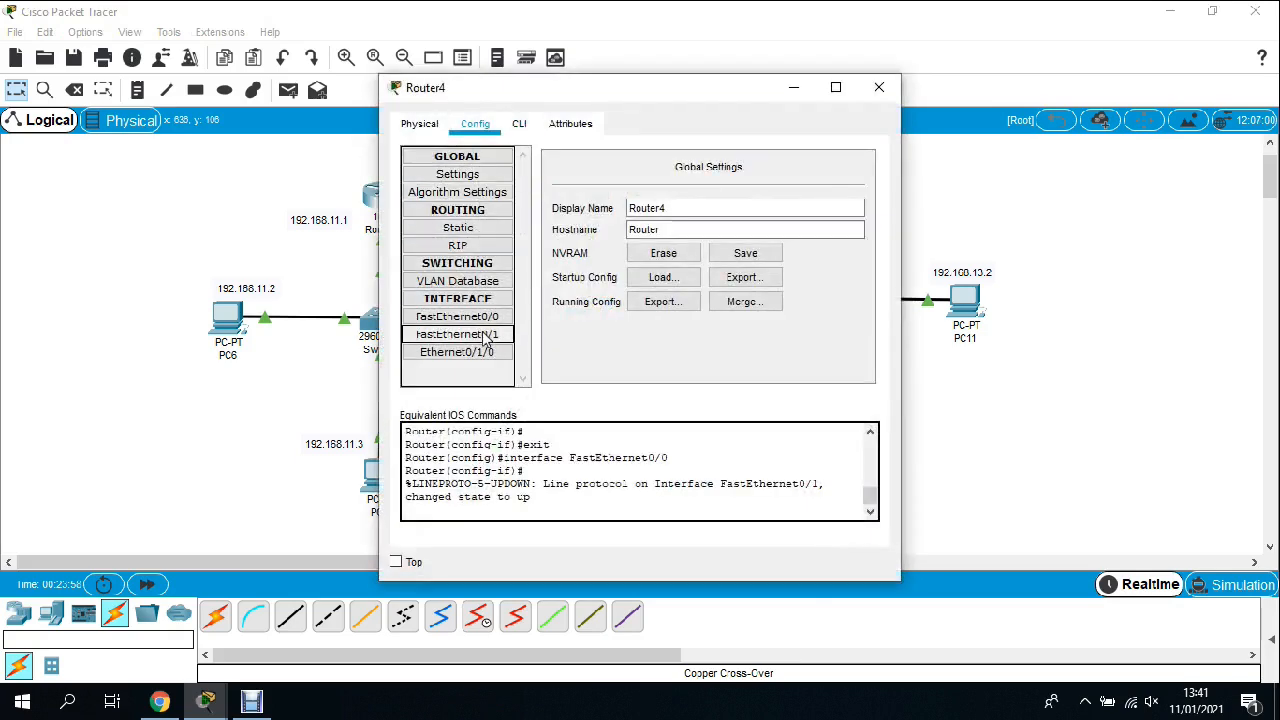
left_click(519, 130)
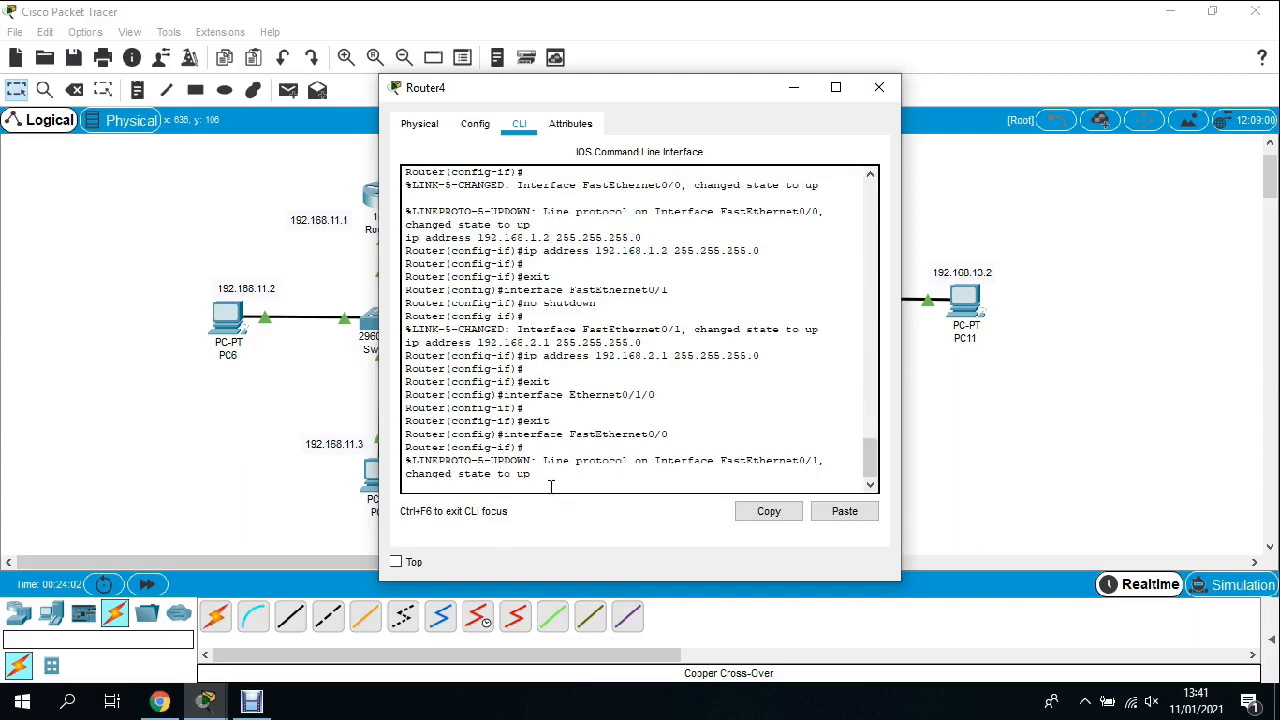
key("Return")
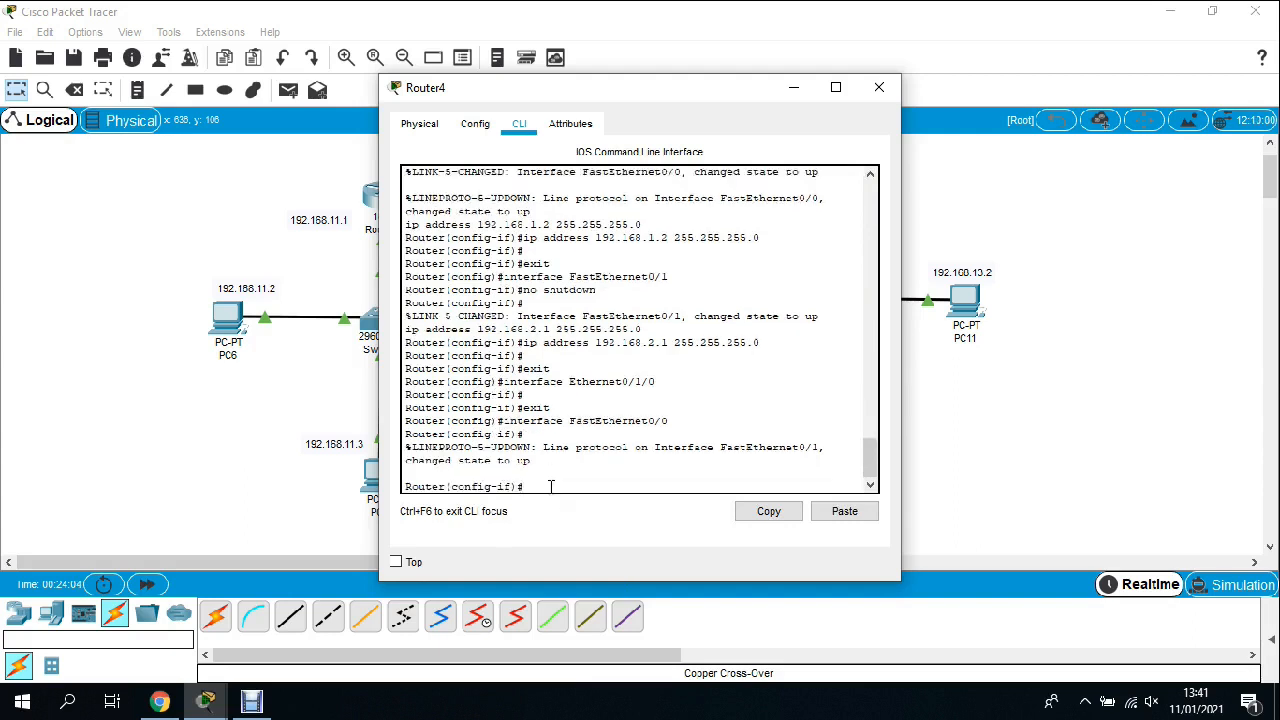
type("ip dhcp pool user1")
key("Return")
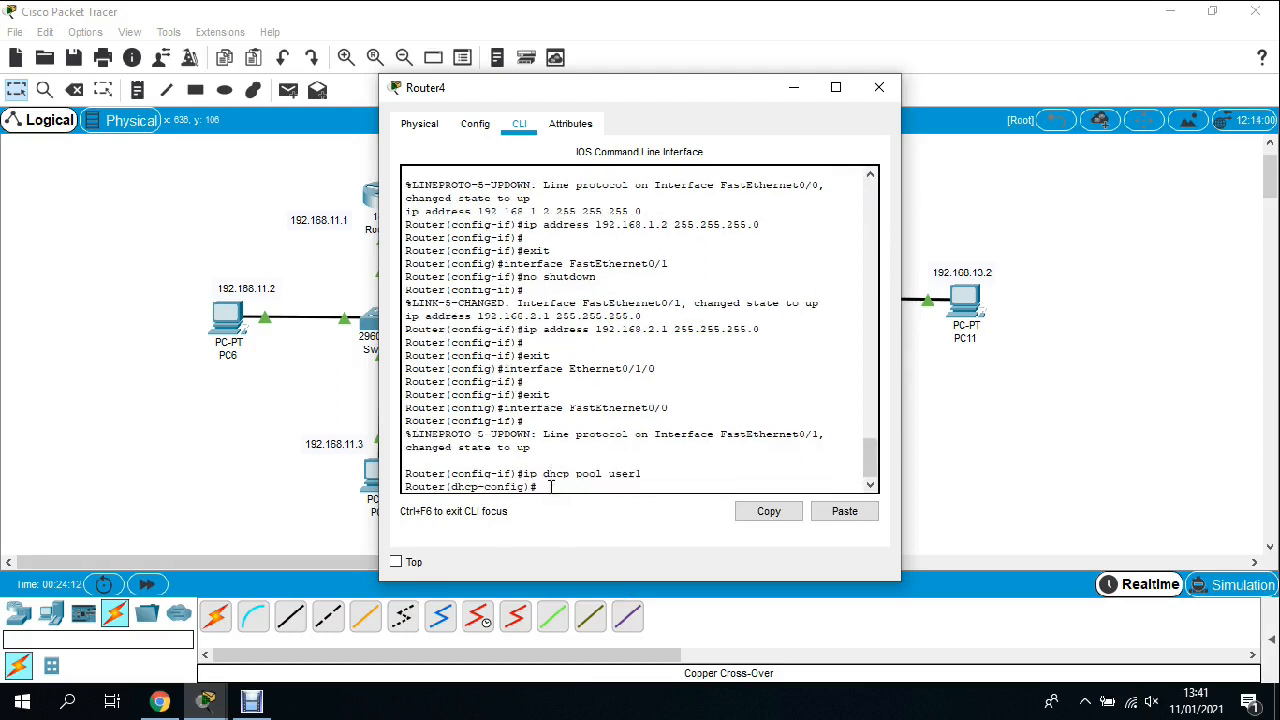
Step: Set the user1 pool's network to 192.168.12.0 255.255.255.0 and its default router to 192.168.12.1 on Router4
type("network 192.168.12")
key("BackSpace")
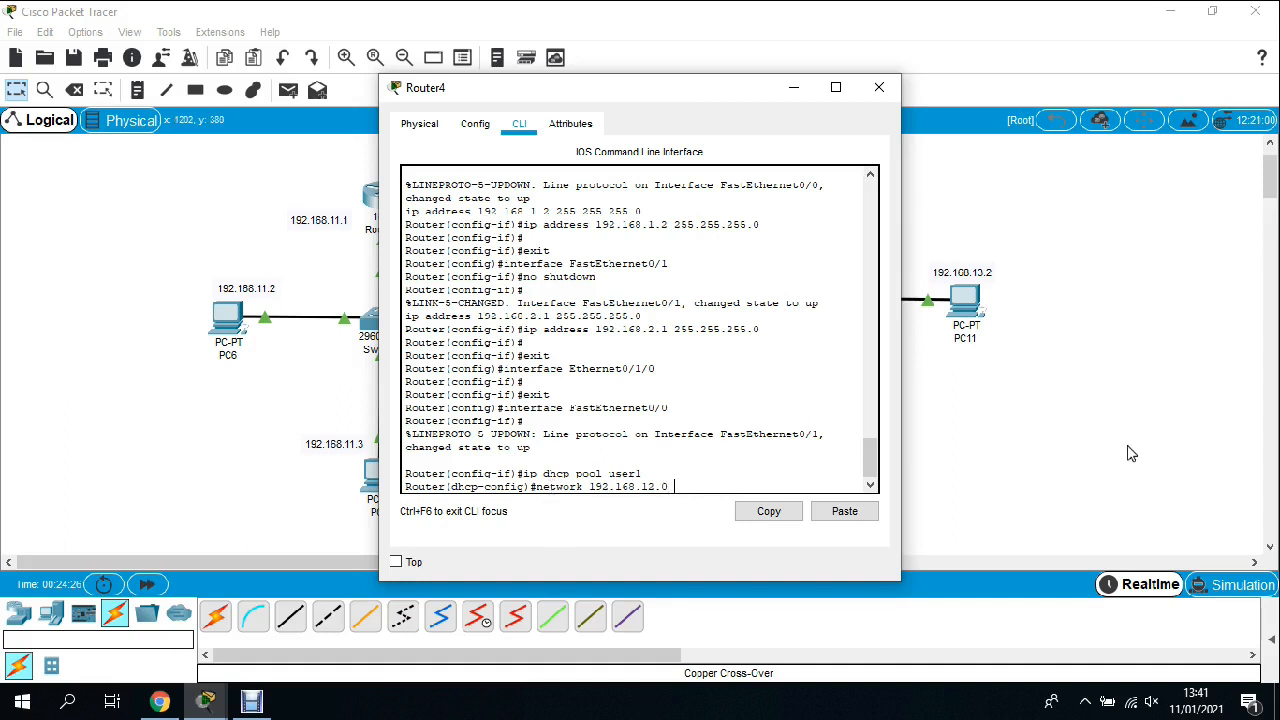
type("255.255.255.0")
key("Return")
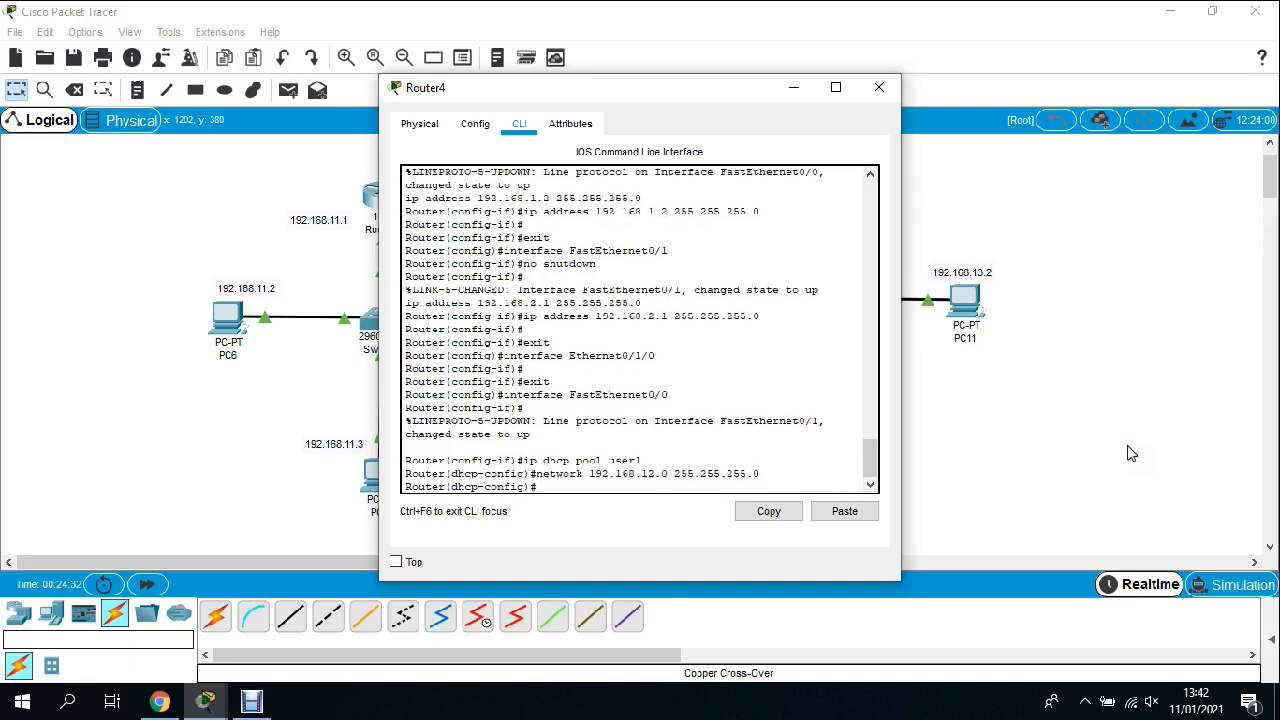
type("default 192.168.12.1")
key("Return")
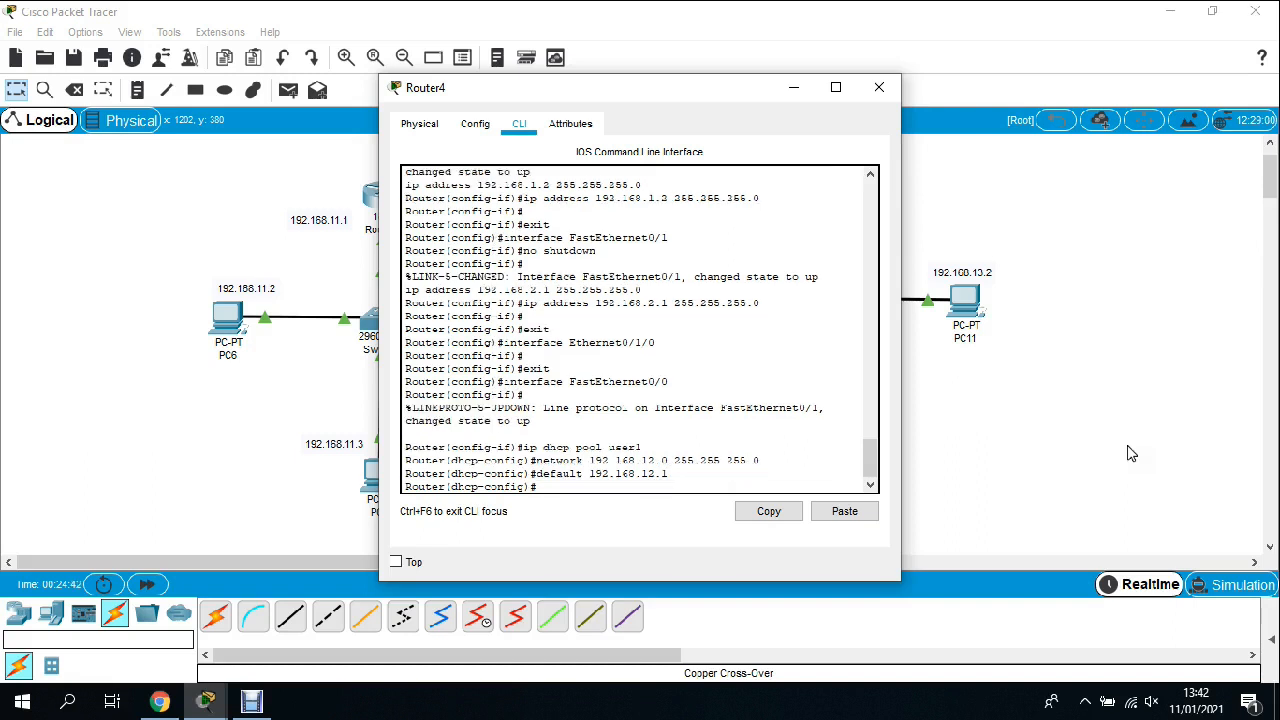
Step: Exclude 192.168.12.1 from DHCP assignment on Router4 and close its window
type("ip dhcp exc 192.168.12.1")
key("Return")
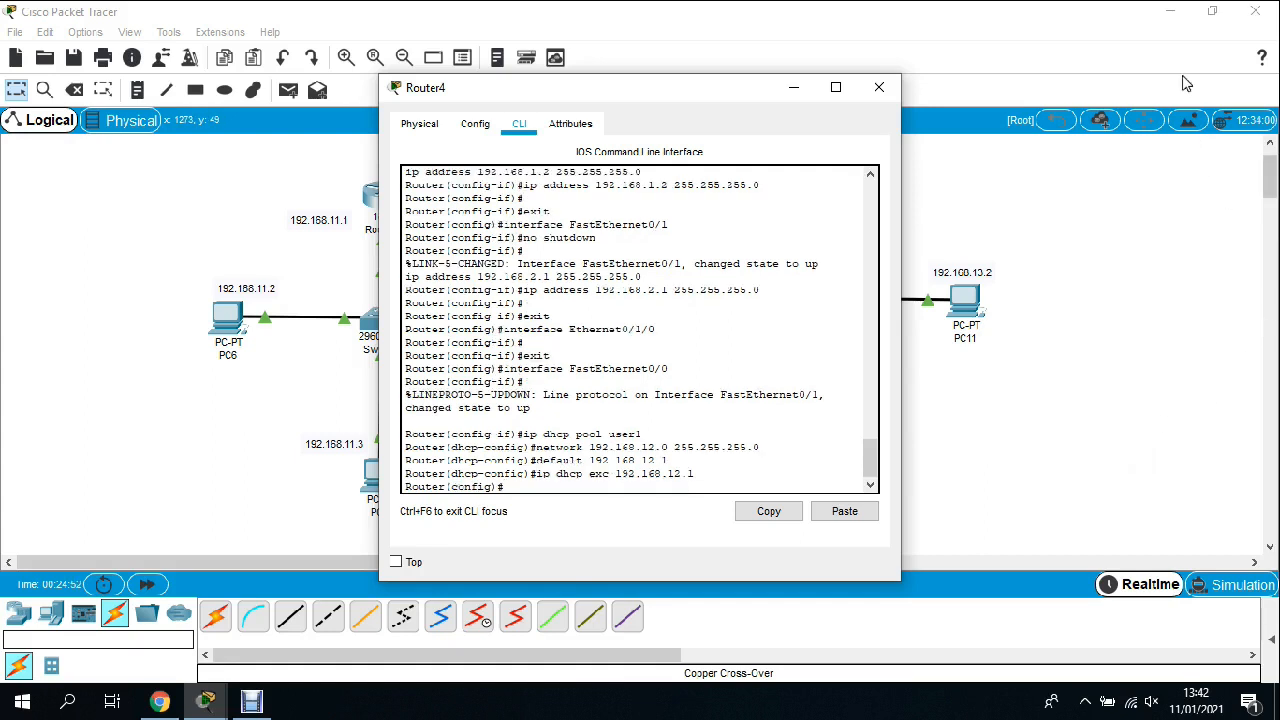
left_click(879, 85)
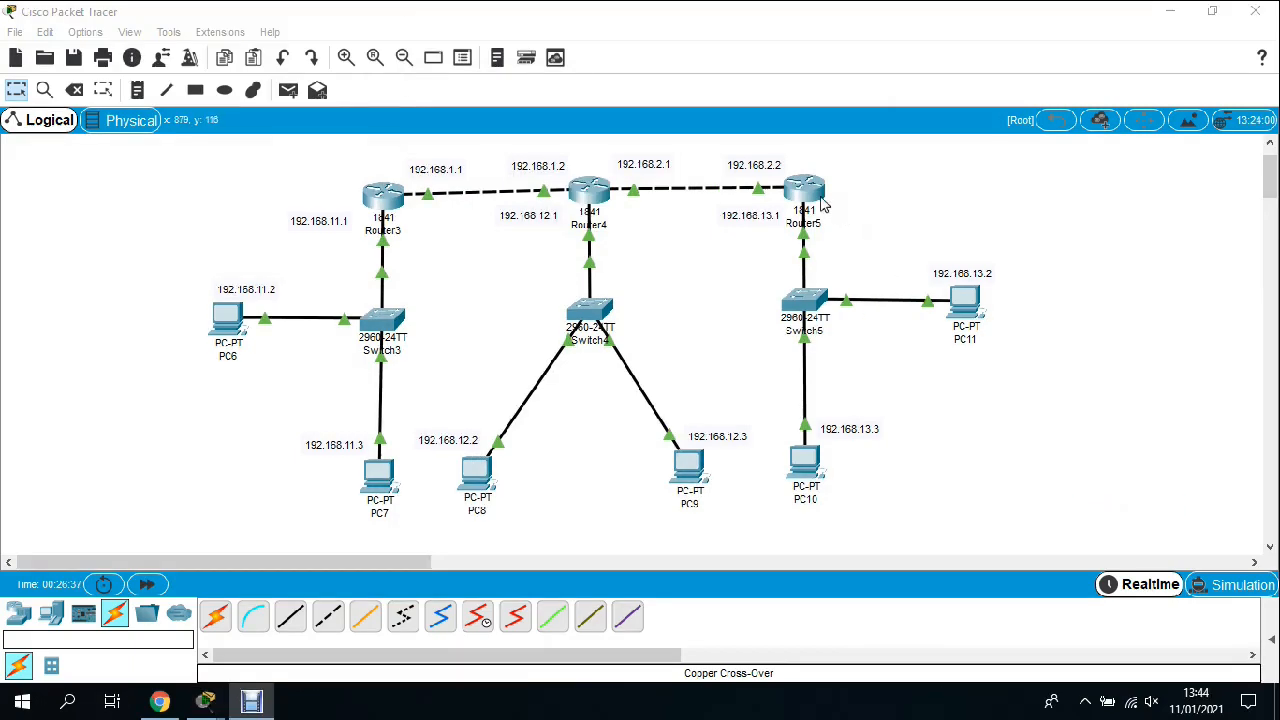
Step: Create a DHCP pool named user1 from Router5's command line
left_click(788, 184)
left_click(519, 123)
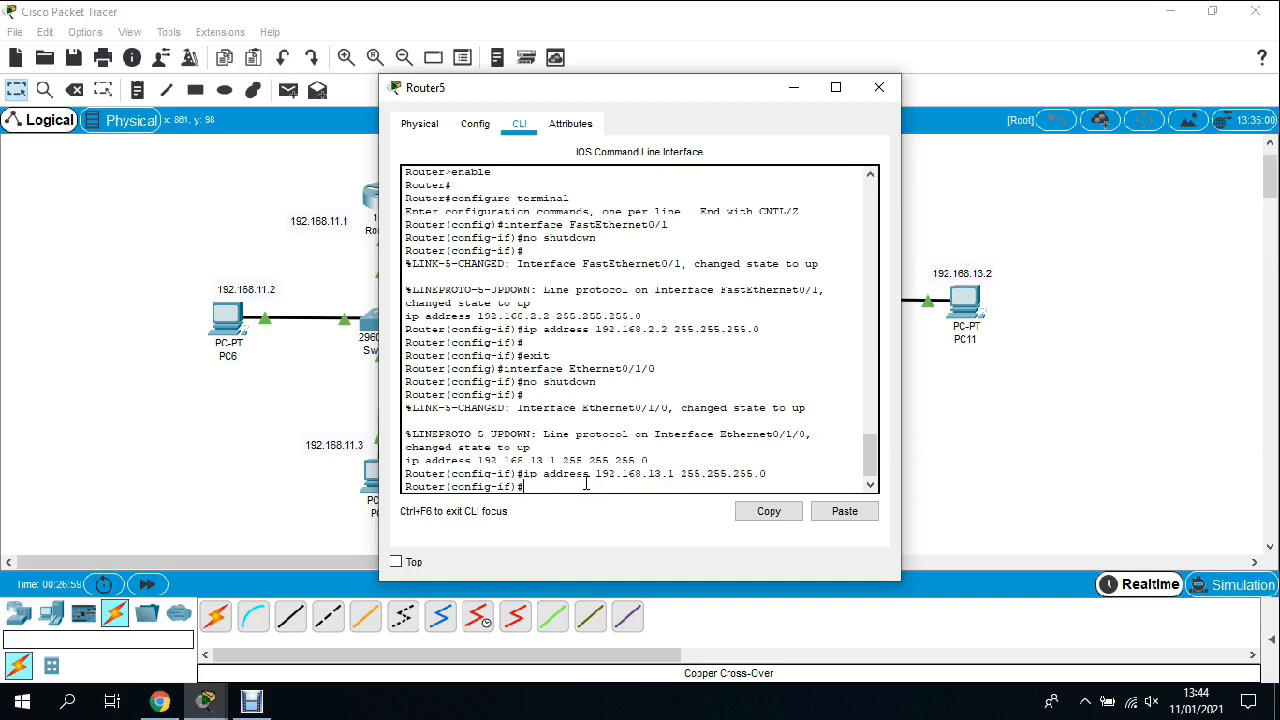
type("ip dhcp pool user1")
key("Return")
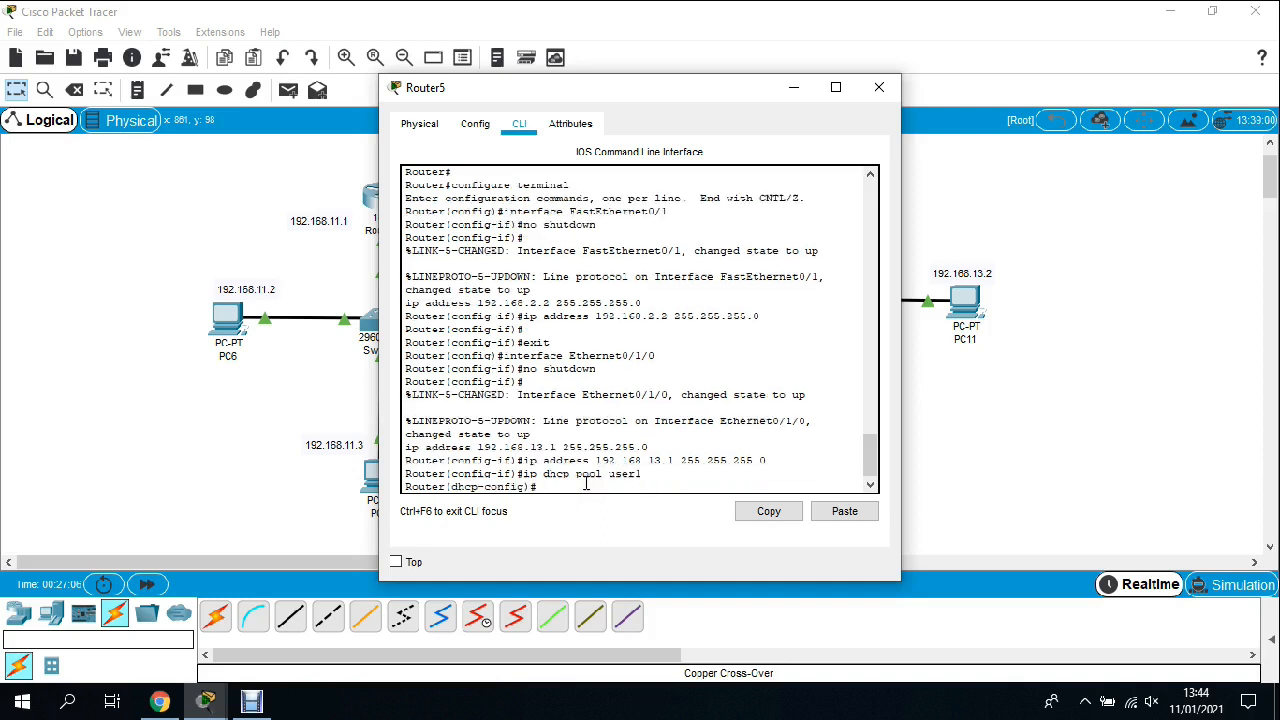
Step: Set the user1 pool's network to 192.168.13.0 255.255.255.0 and its default router to 192.168.13.1 on Router5
type("network 192.168.13.0 255.255.255.0")
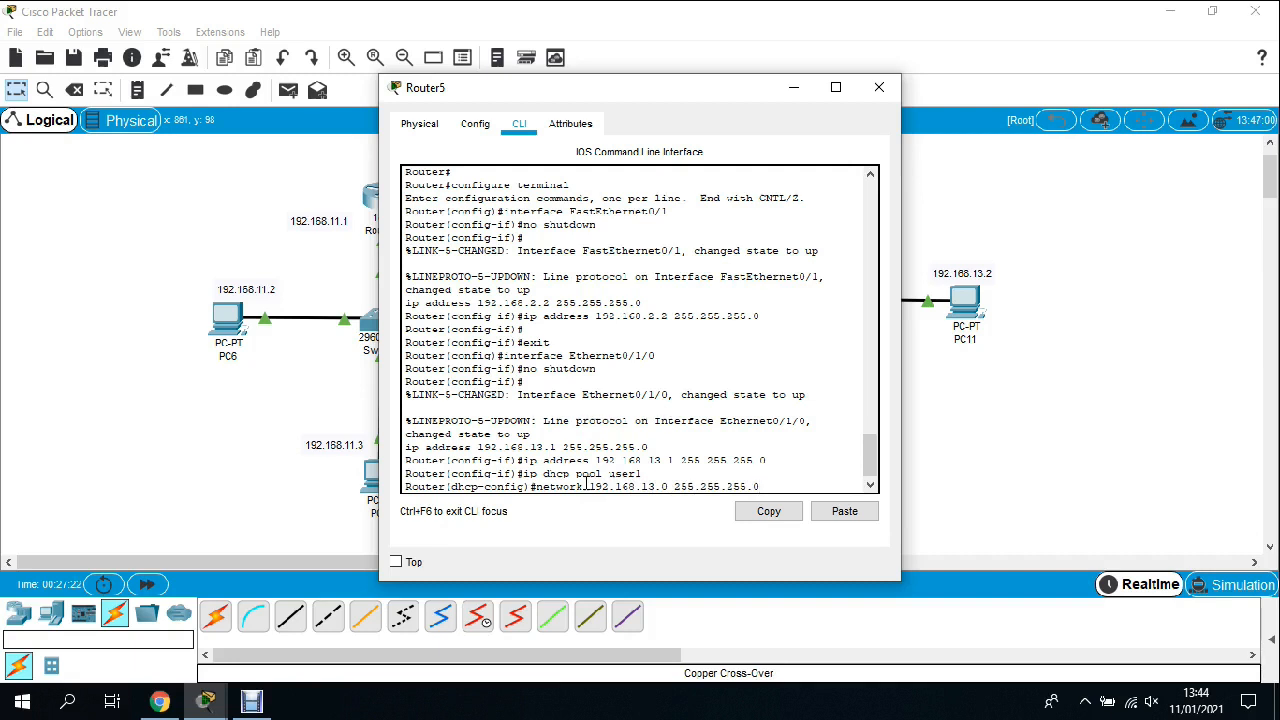
key("Return")
type("def")
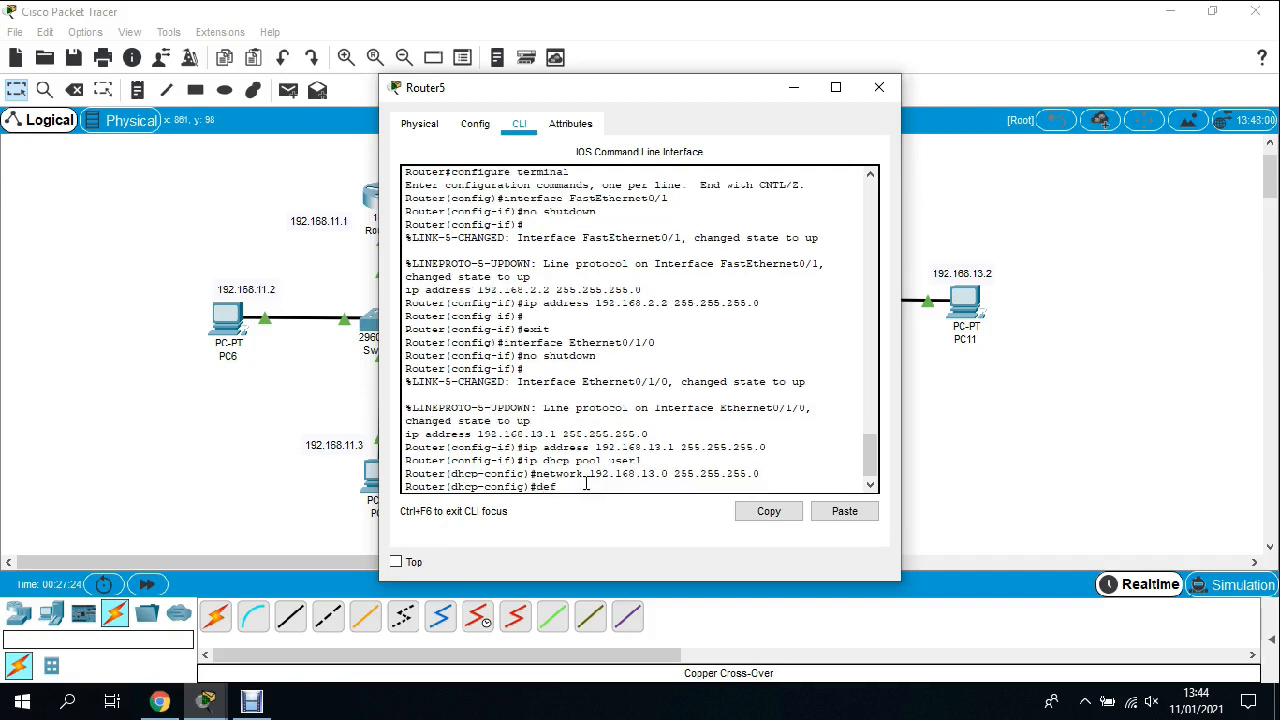
type("ault-r")
type("68.13.1")
key("Return")
Step: Exclude 192.168.13.1 from DHCP assignment on Router5 and close its window
type("ip")
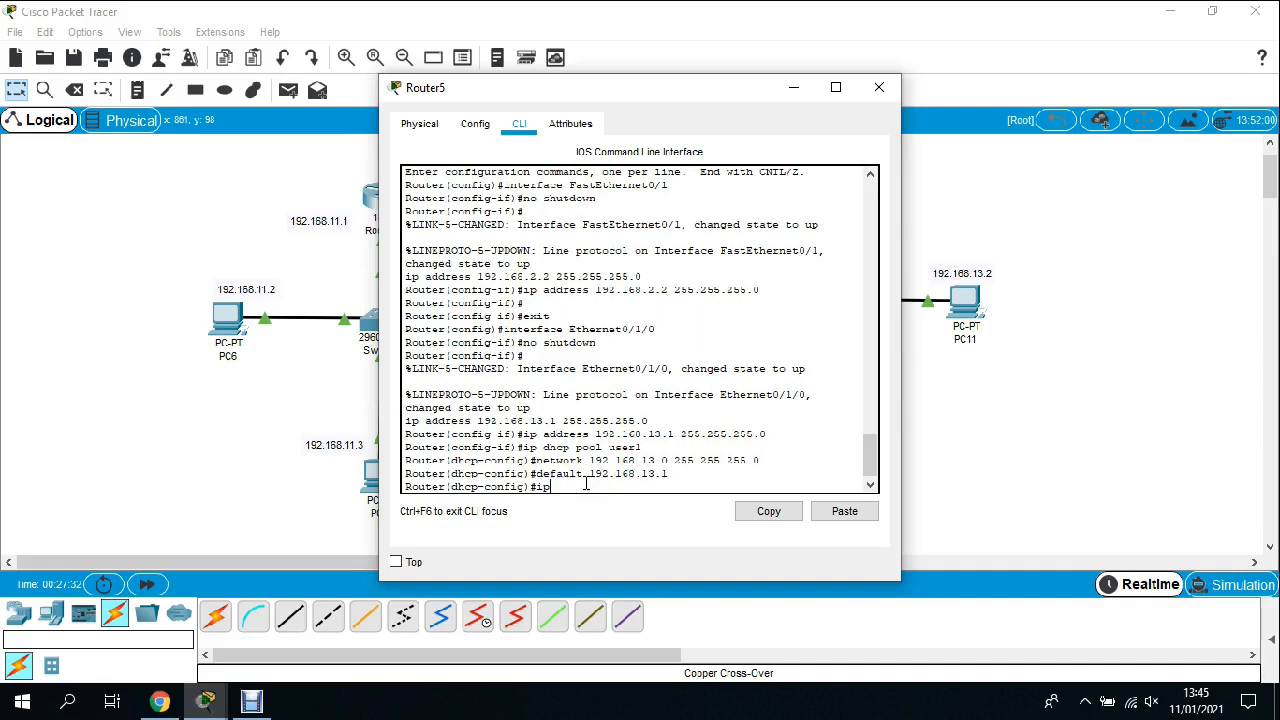
type(" dhcp exc 192.168.13.1")
key("Return")
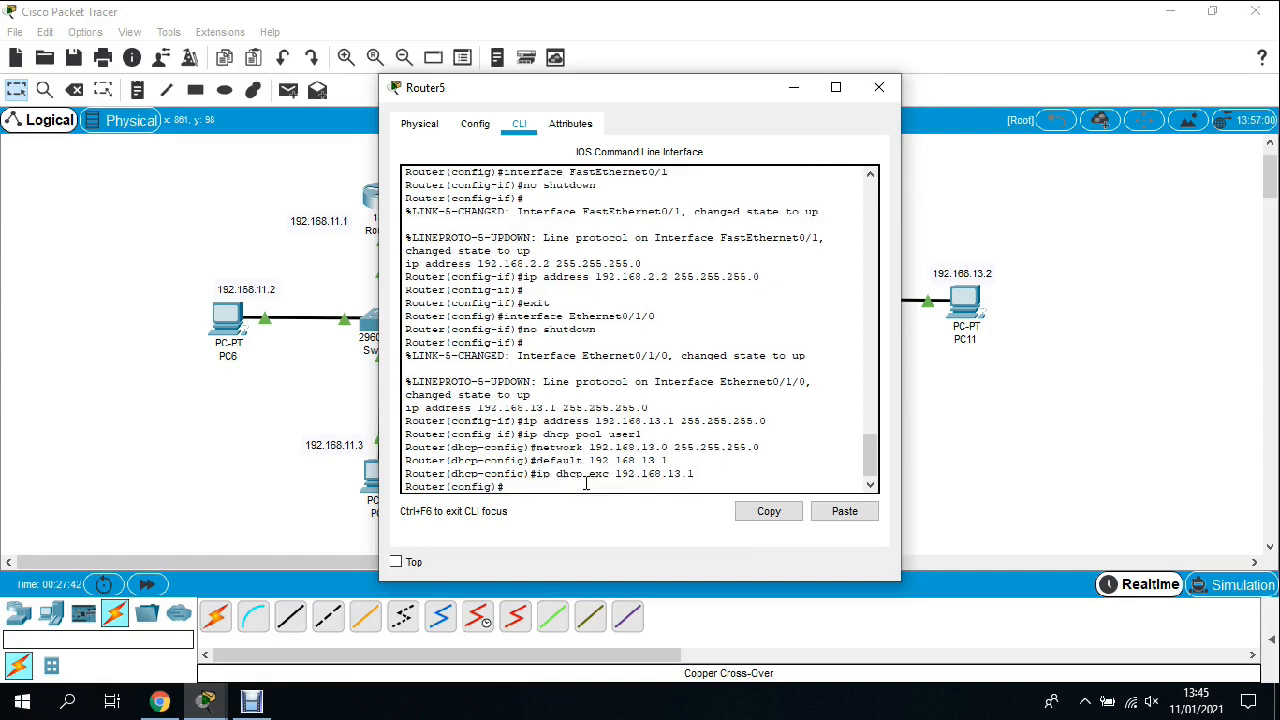
left_click(879, 87)
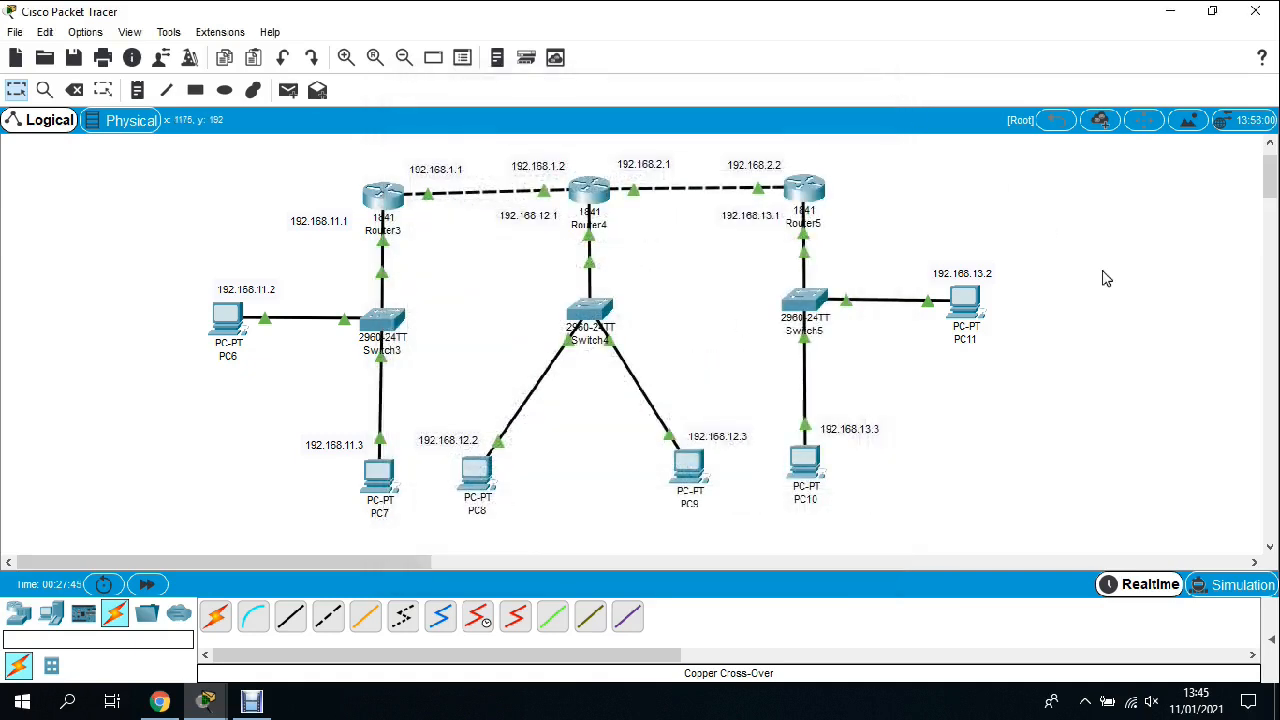
Step: Switch PC6's IPv4 configuration to DHCP and close its window
left_click(232, 320)
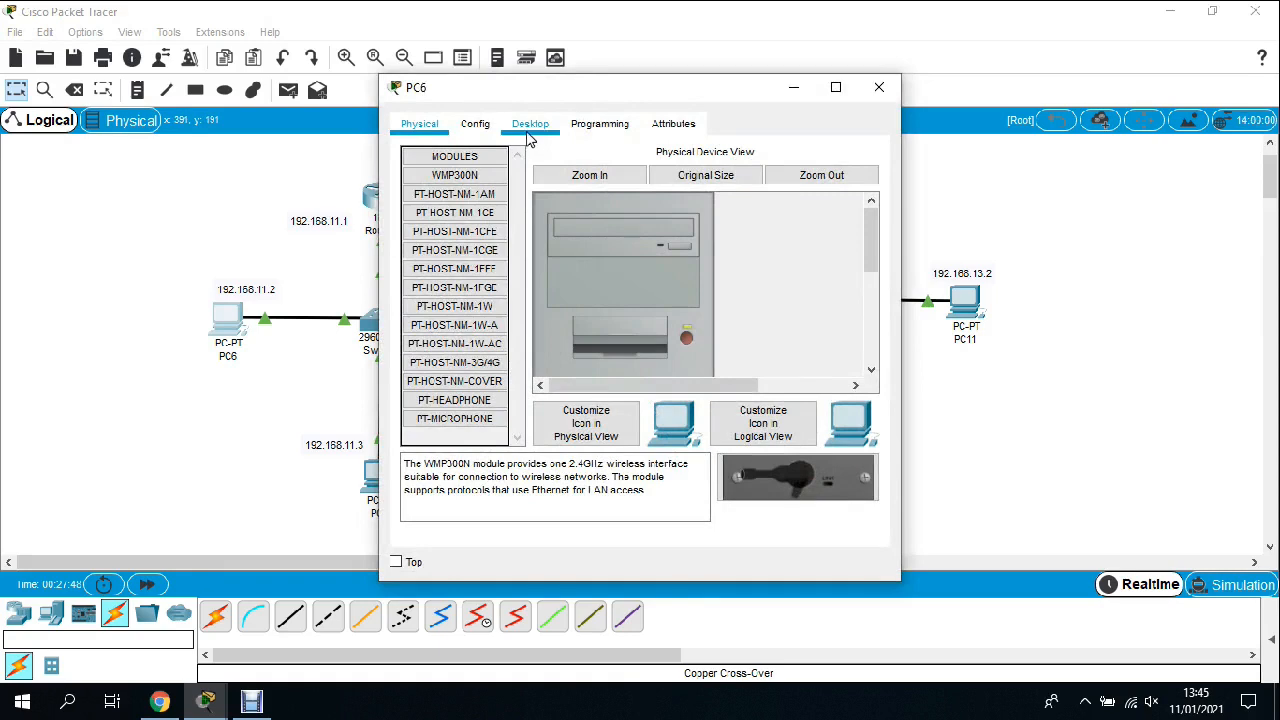
left_click(530, 137)
left_click(468, 205)
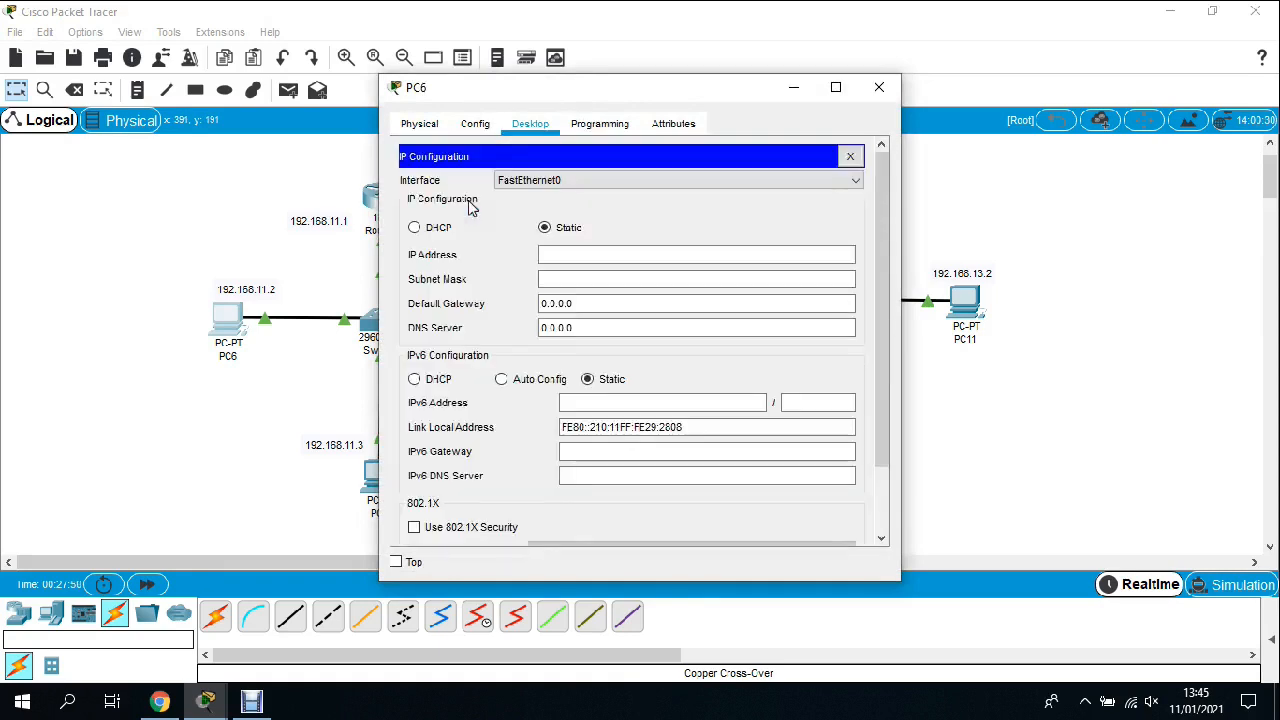
left_click(415, 228)
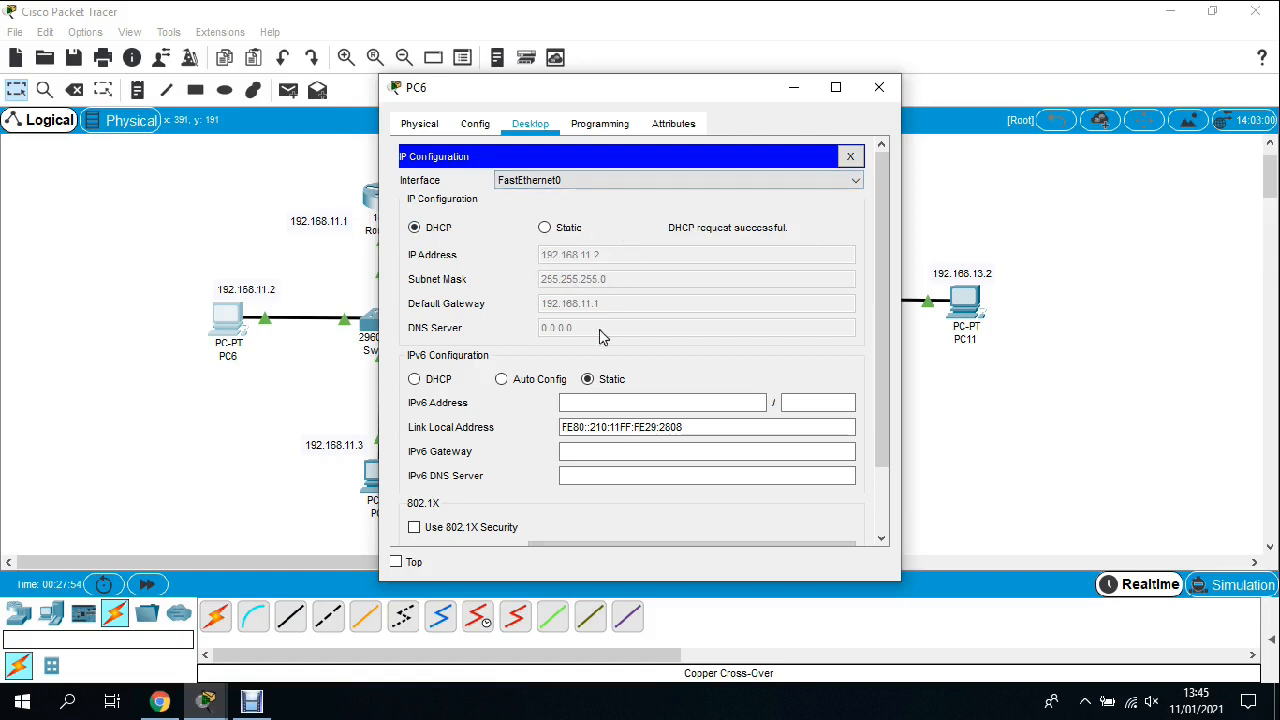
left_click(876, 88)
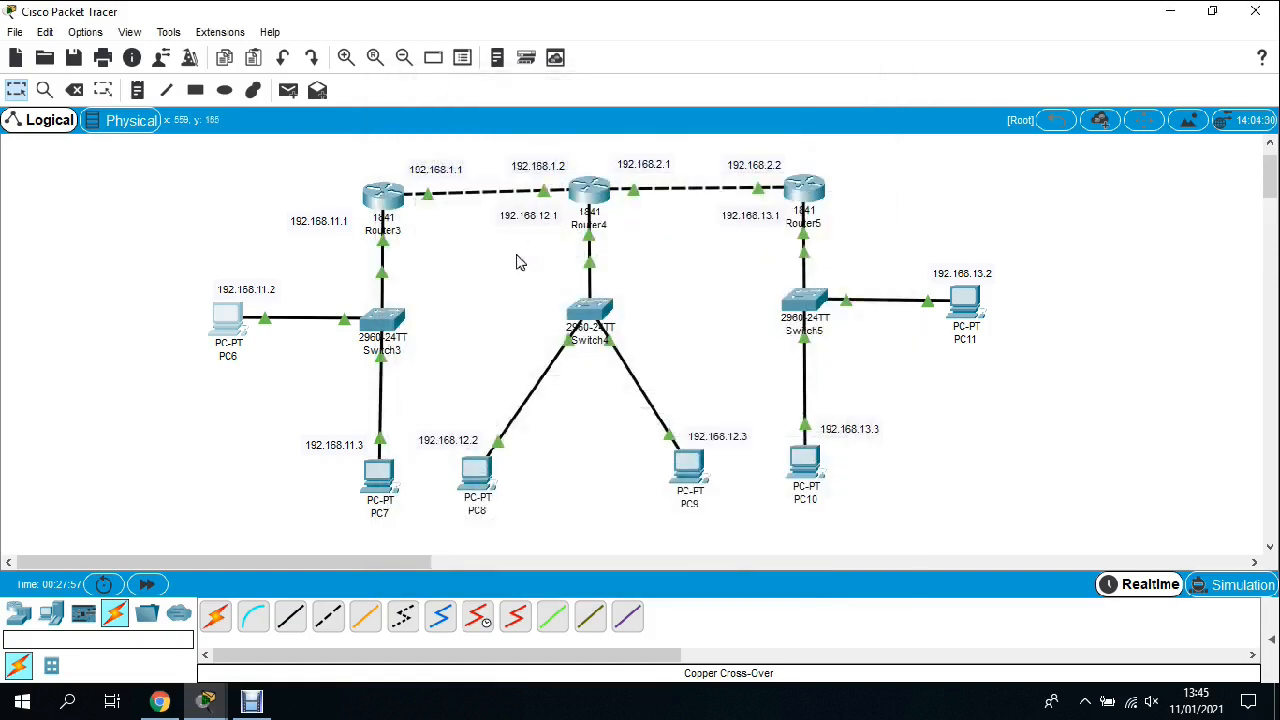
Step: Switch PC7's IPv4 configuration to DHCP and close its window
left_click(380, 478)
left_click(532, 121)
left_click(458, 195)
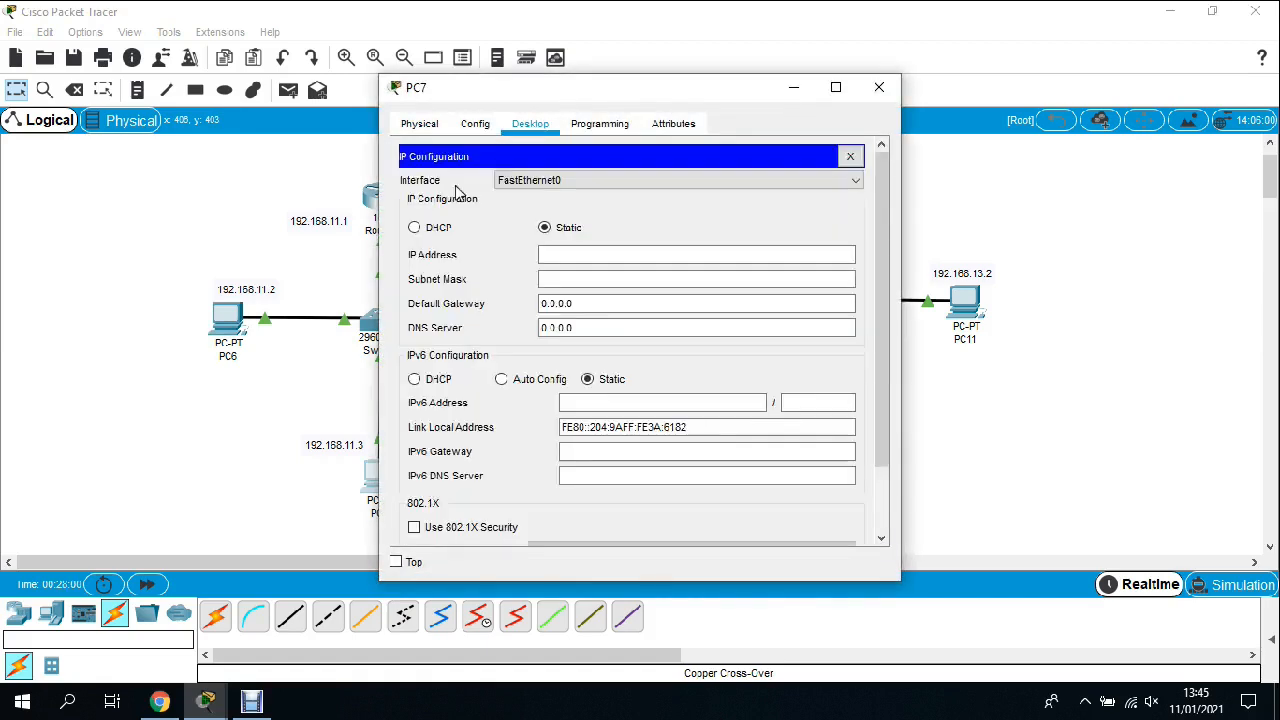
left_click(425, 229)
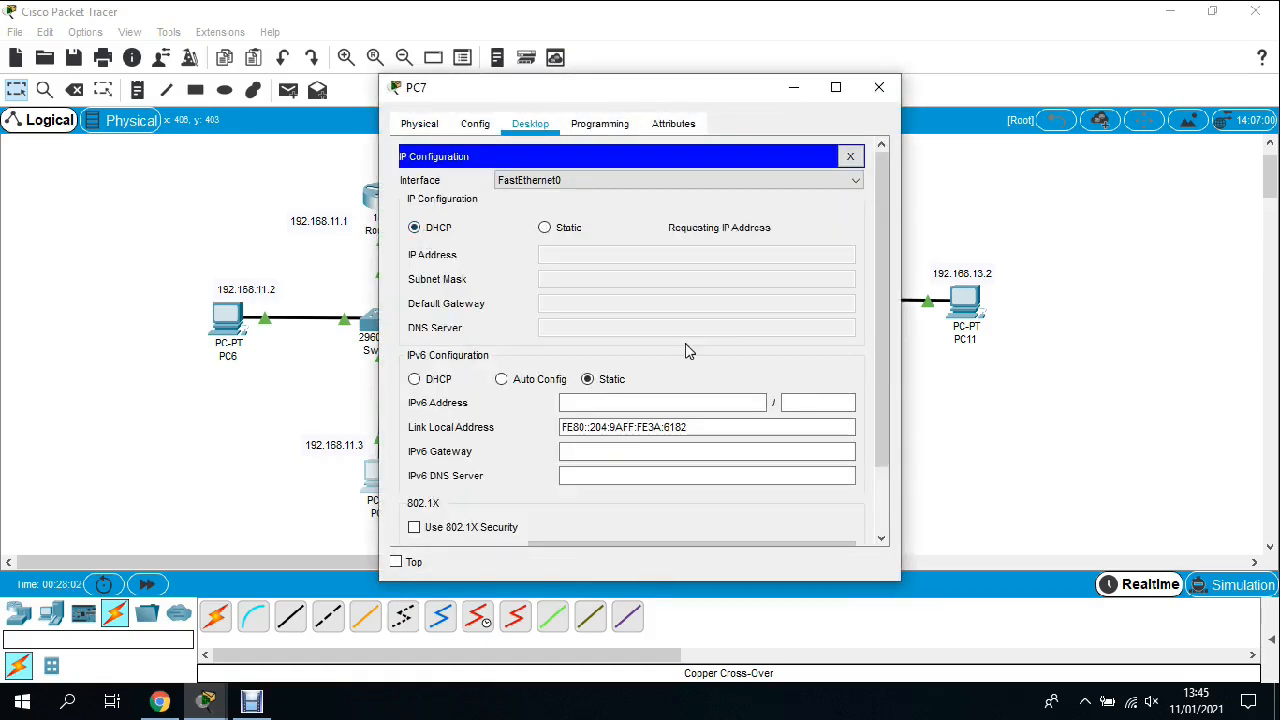
left_click(880, 88)
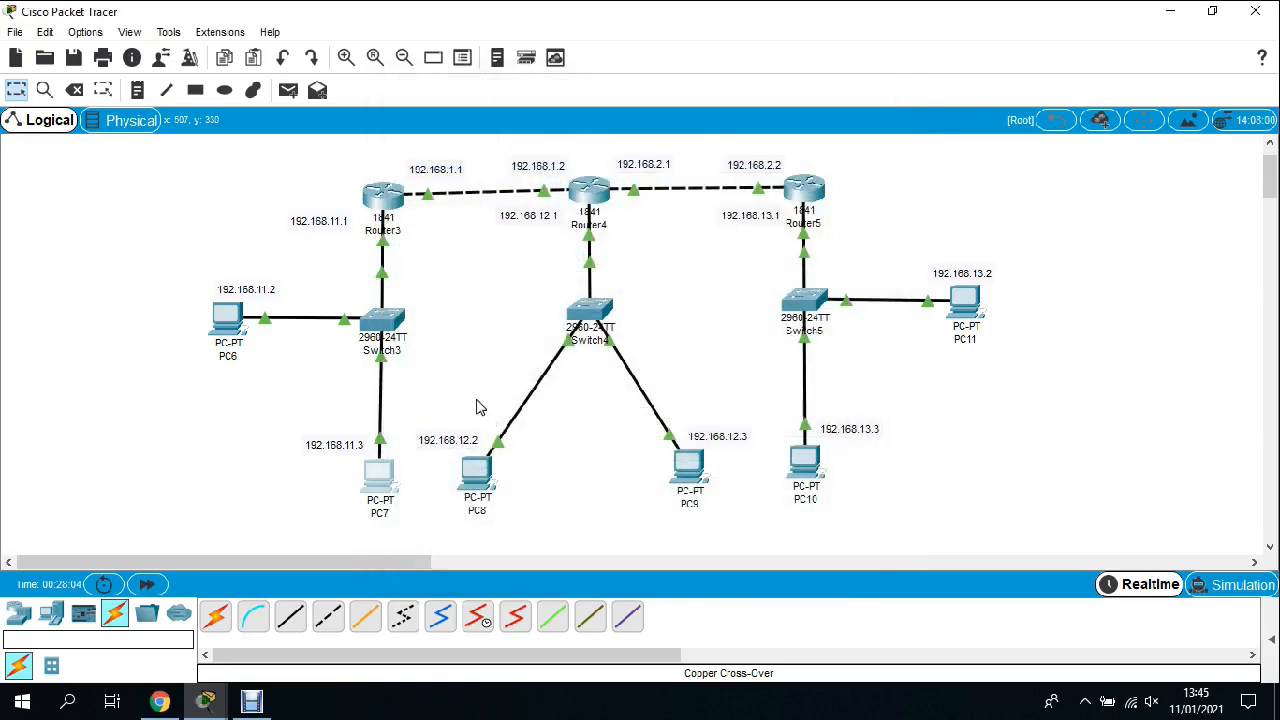
Step: Switch PC8's IPv4 configuration to DHCP and close its window
left_click(480, 474)
left_click(537, 128)
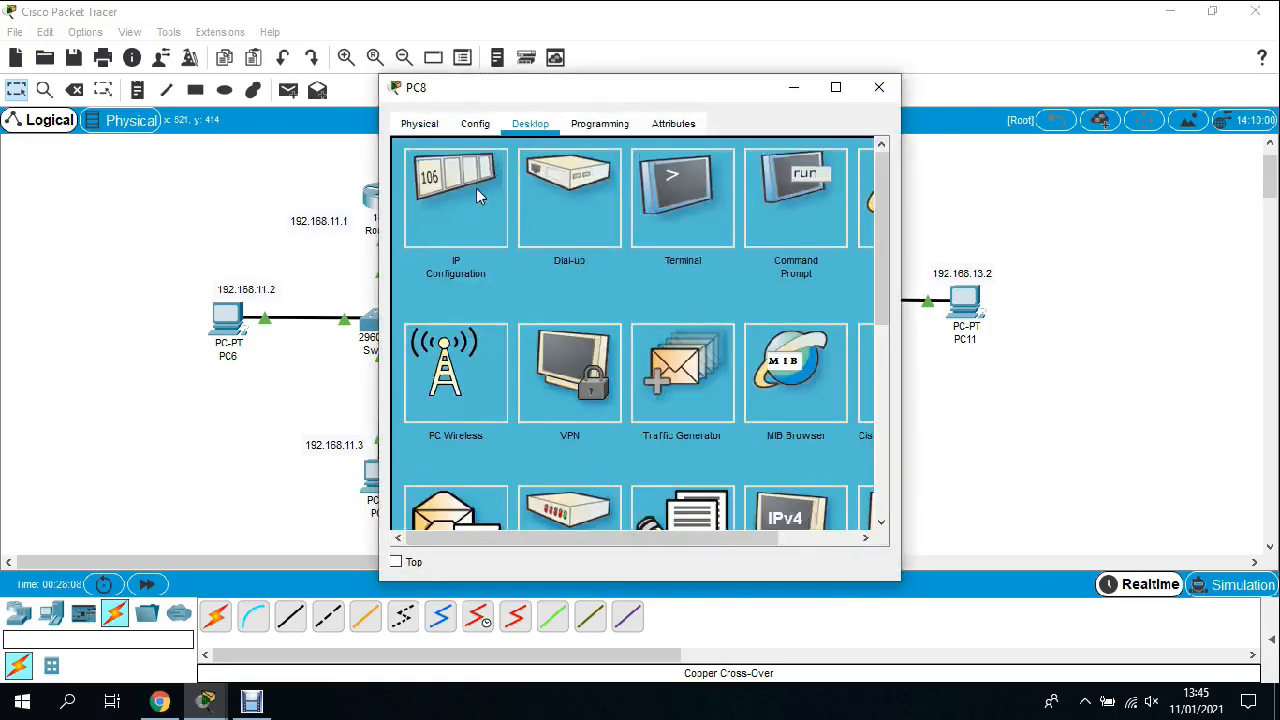
left_click(476, 190)
left_click(440, 230)
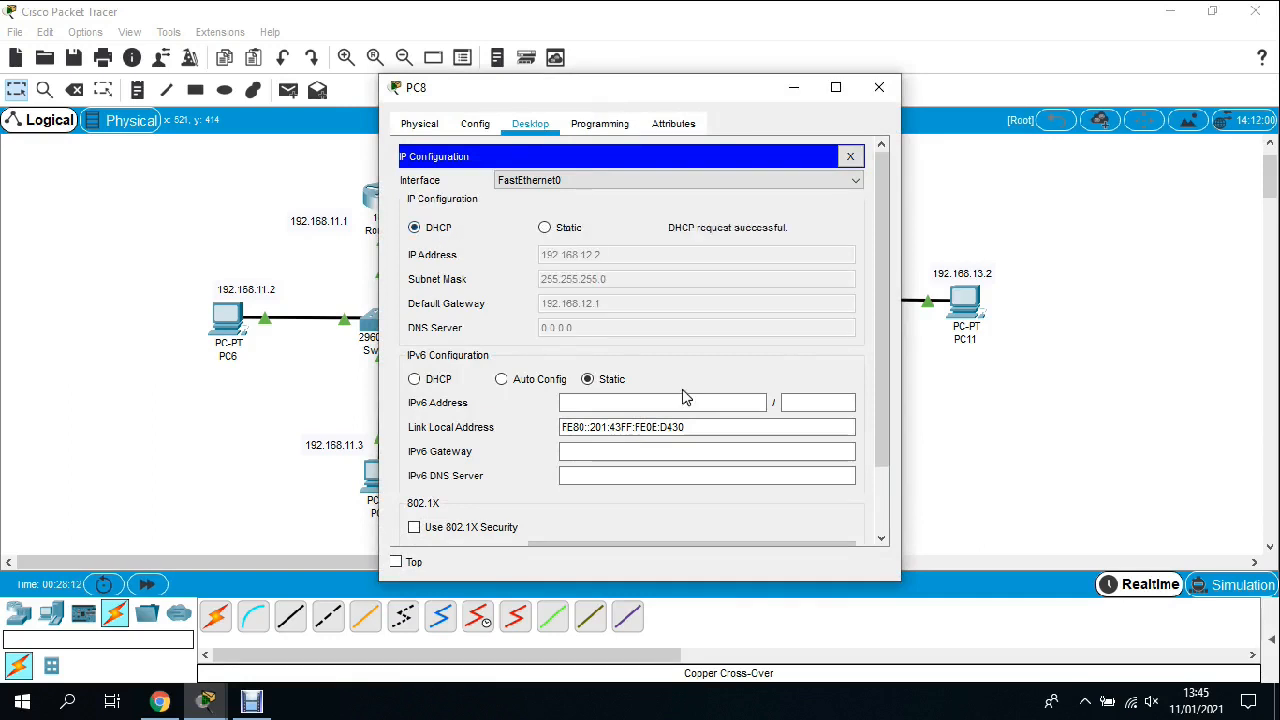
left_click(879, 87)
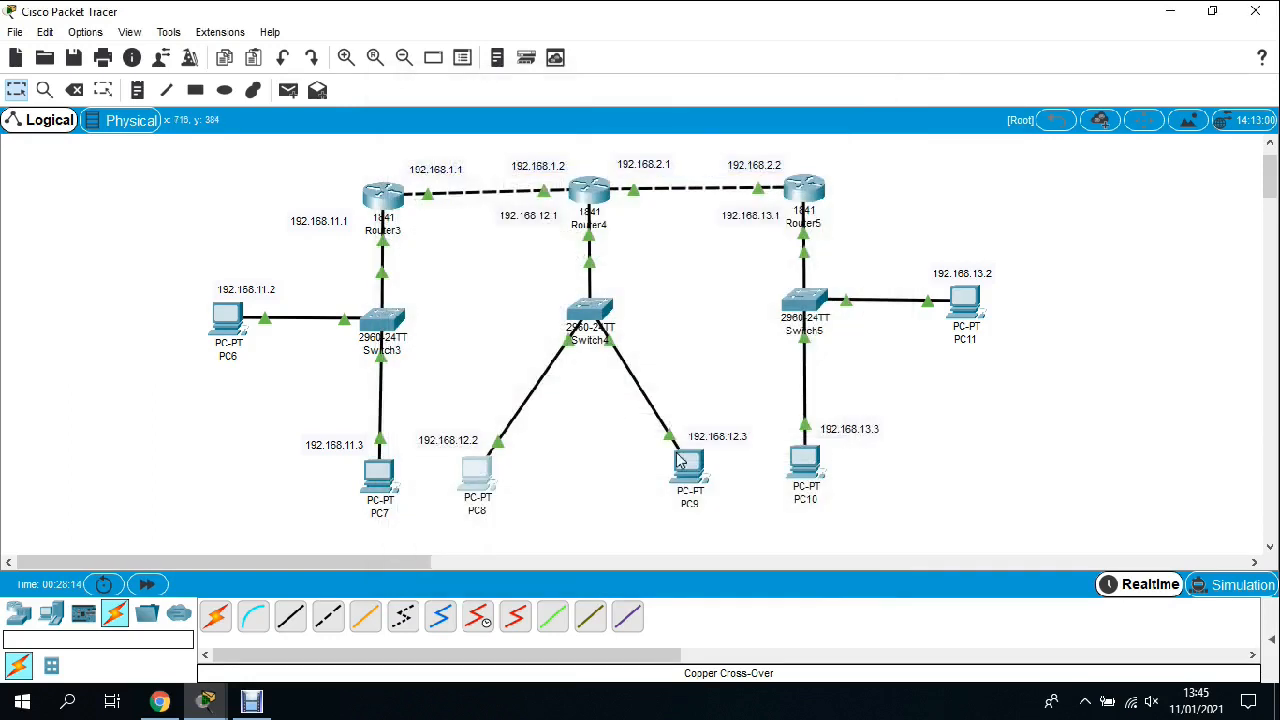
Step: Switch PC9's IPv4 configuration to DHCP and close its window
left_click(686, 463)
left_click(530, 123)
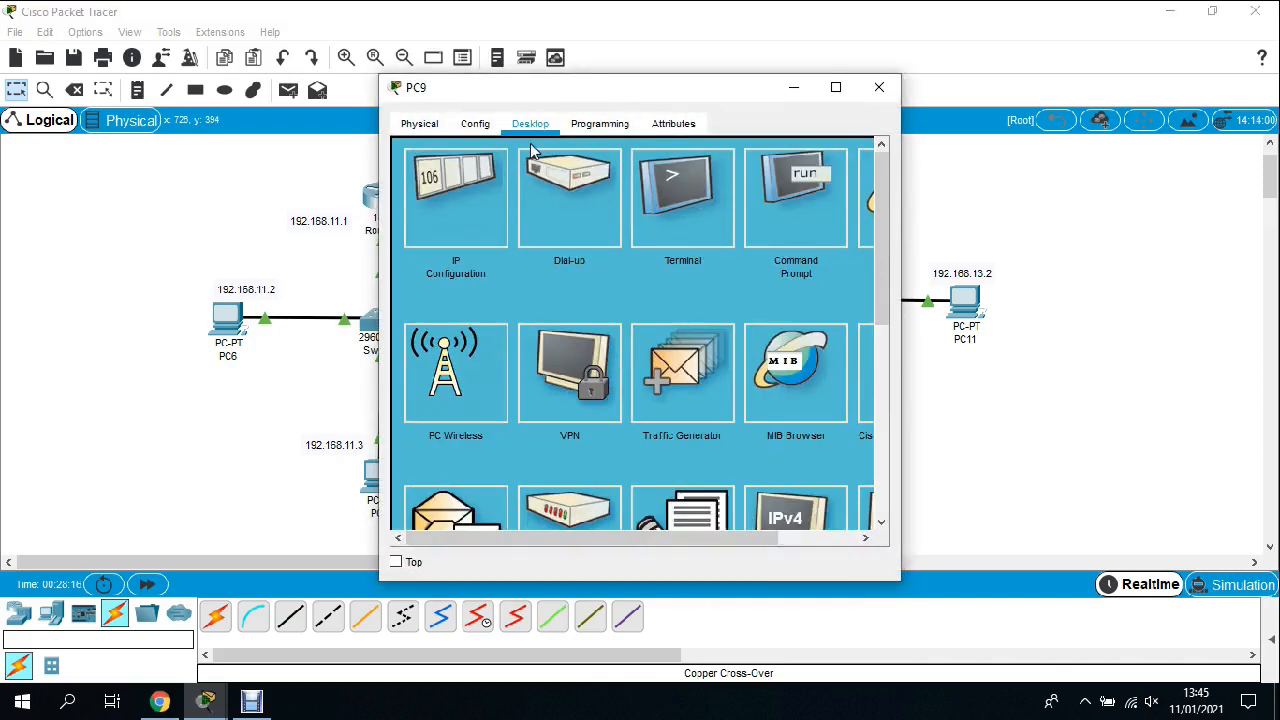
left_click(536, 150)
left_click(428, 234)
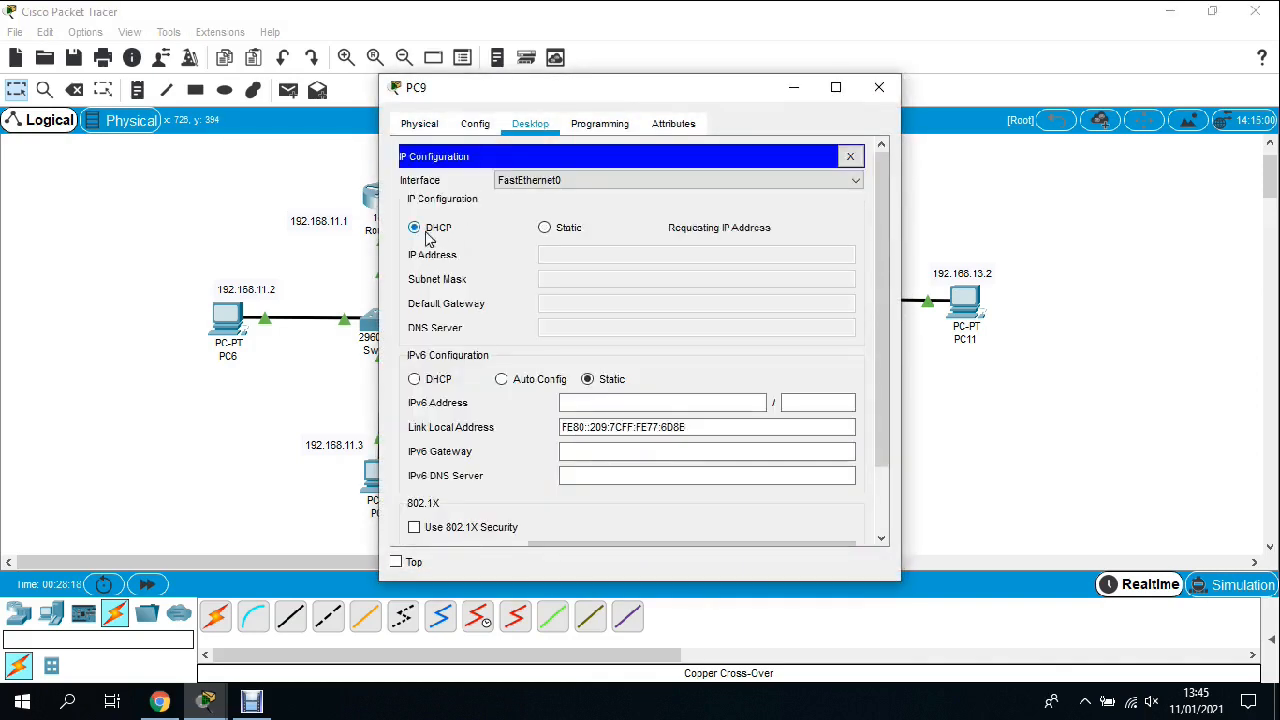
left_click(879, 88)
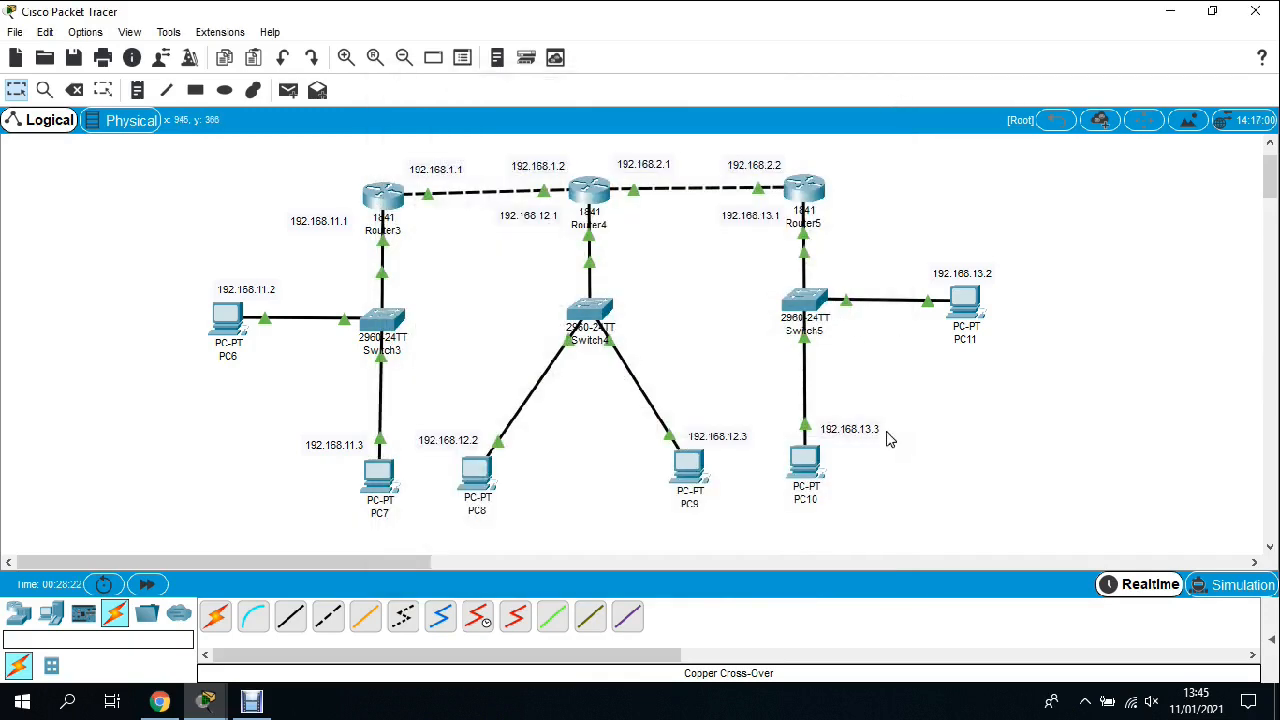
Step: Switch PC11's IPv4 configuration to DHCP and close its window
left_click(966, 302)
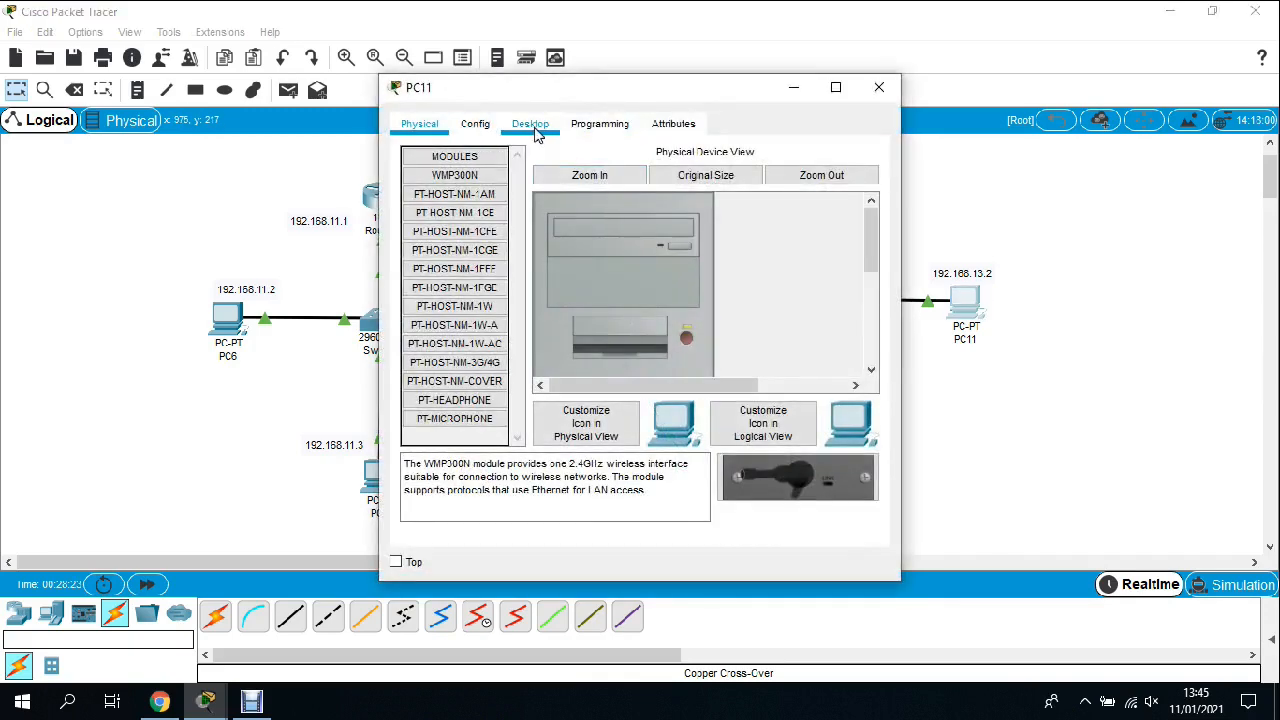
left_click(535, 128)
left_click(458, 190)
left_click(433, 230)
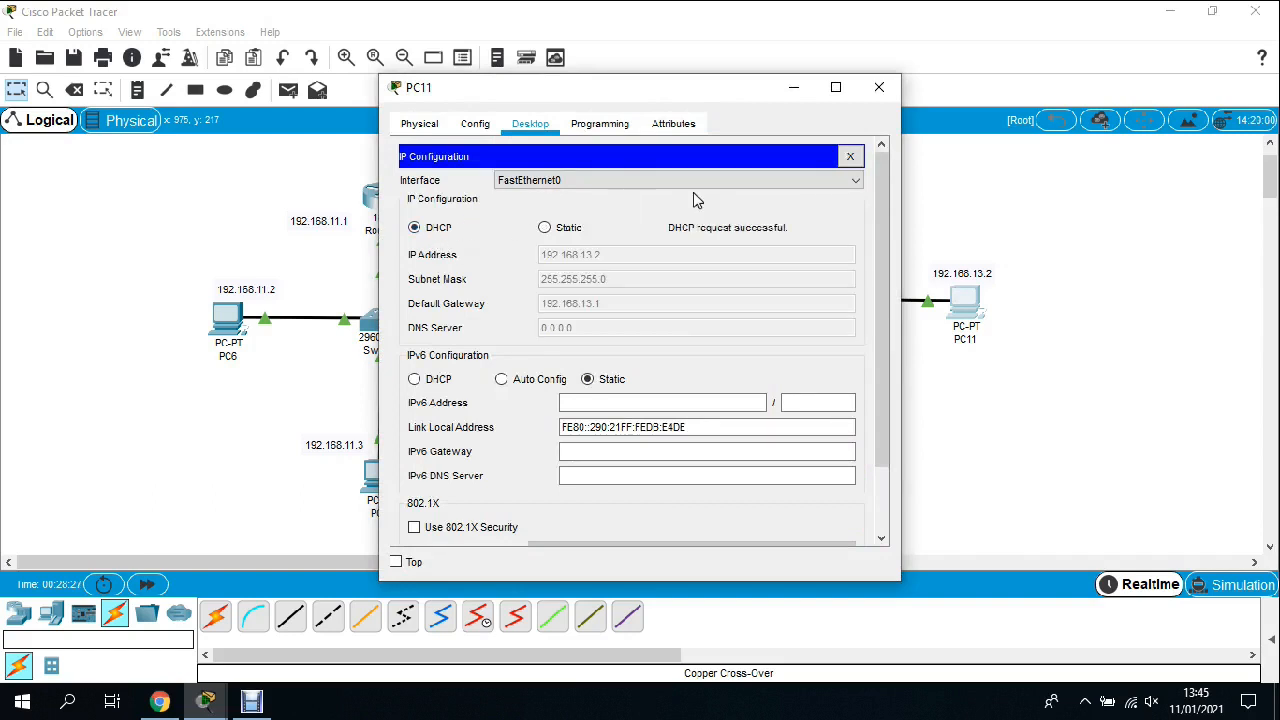
left_click(879, 87)
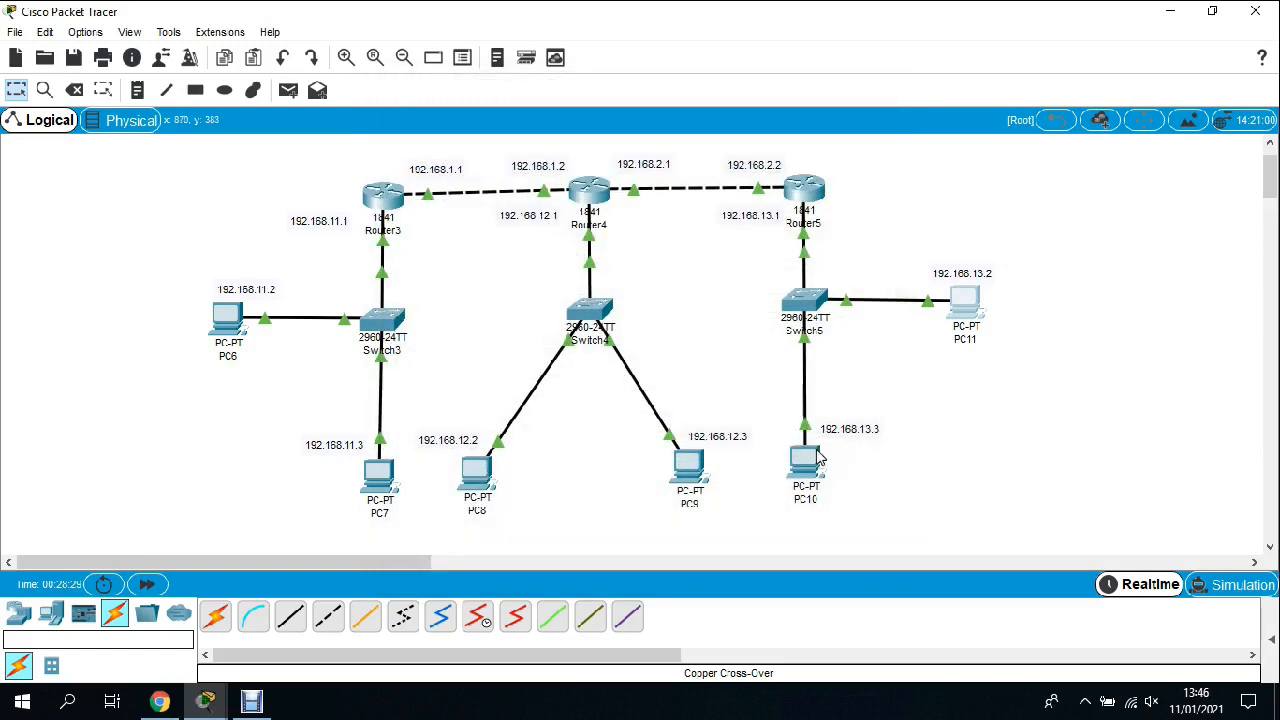
Step: Switch PC10's IPv4 configuration to DHCP and close its window
left_click(815, 458)
left_click(535, 124)
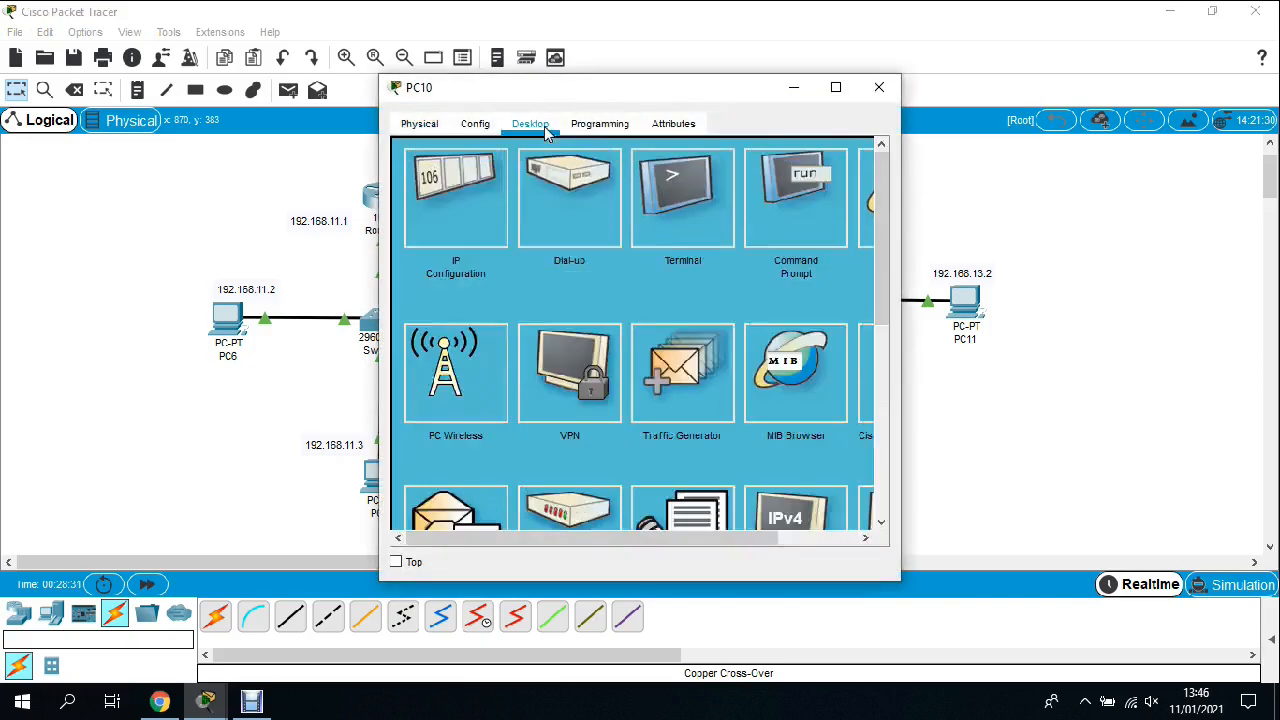
left_click(455, 177)
left_click(433, 229)
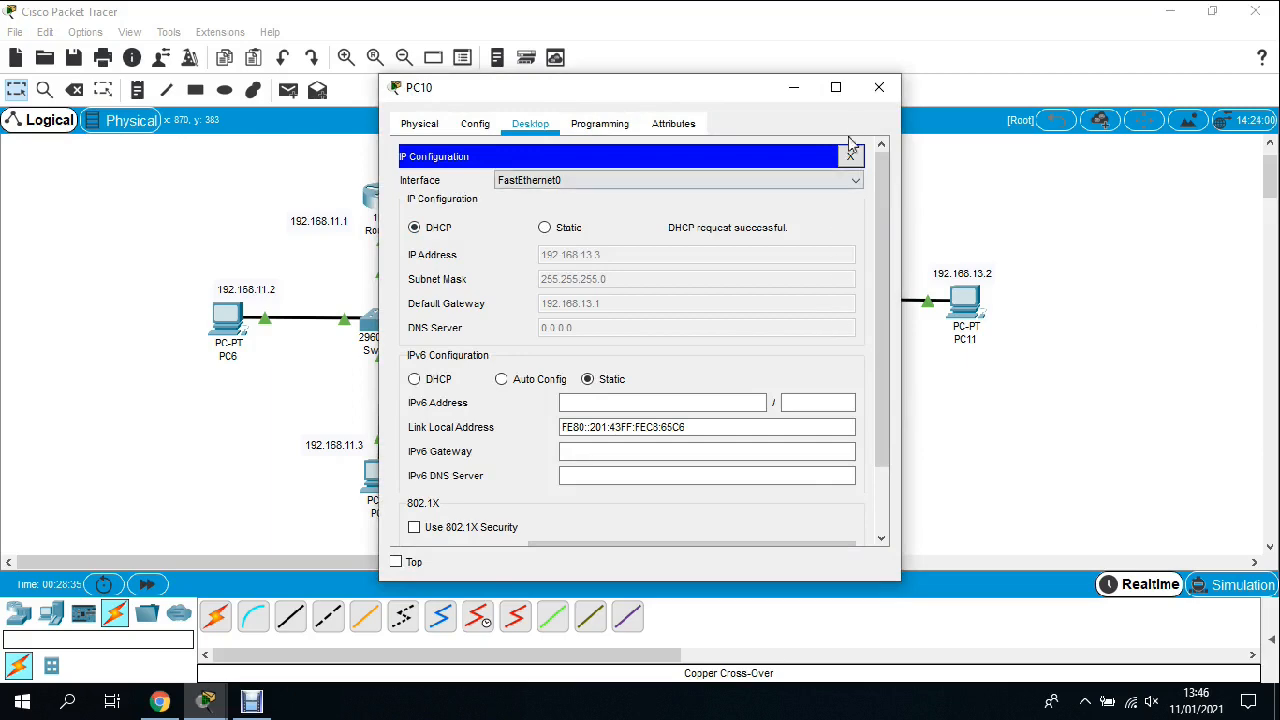
left_click(879, 87)
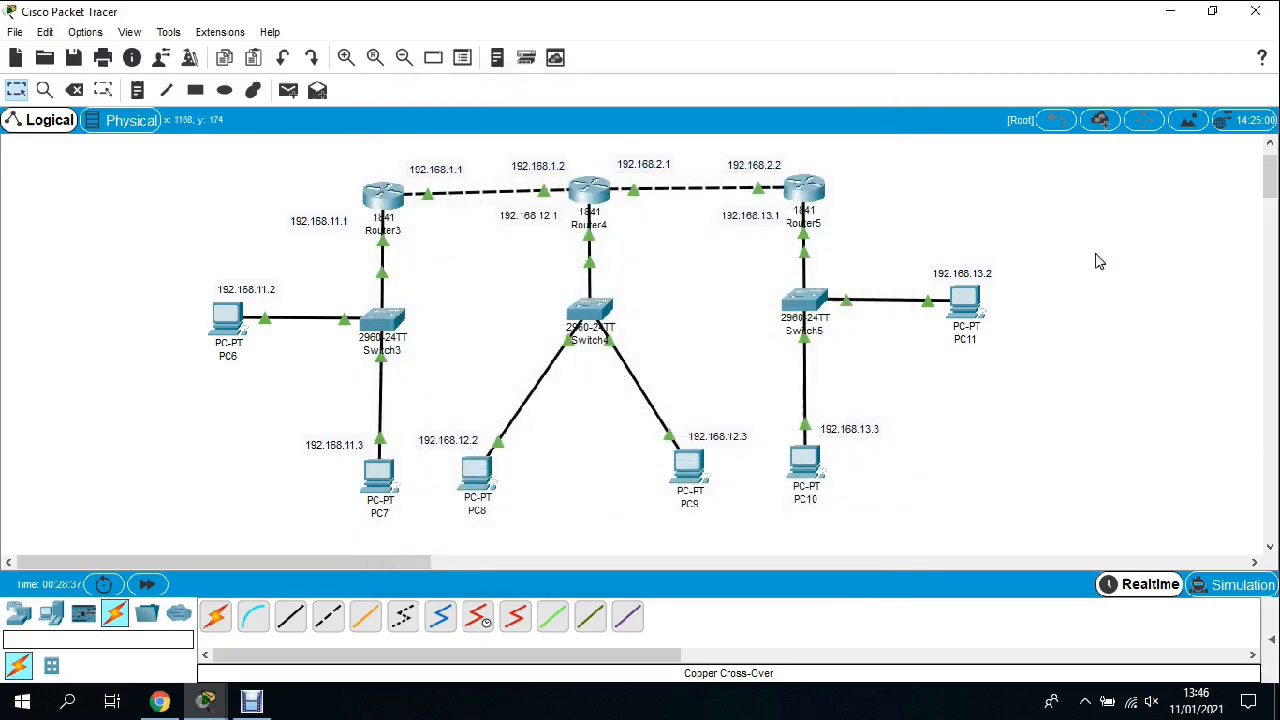
Step: Configure EIGRP 1 on Router3 with networks 192.168.1.0 and 192.168.11.0, exit router configuration and close its window
left_click(373, 204)
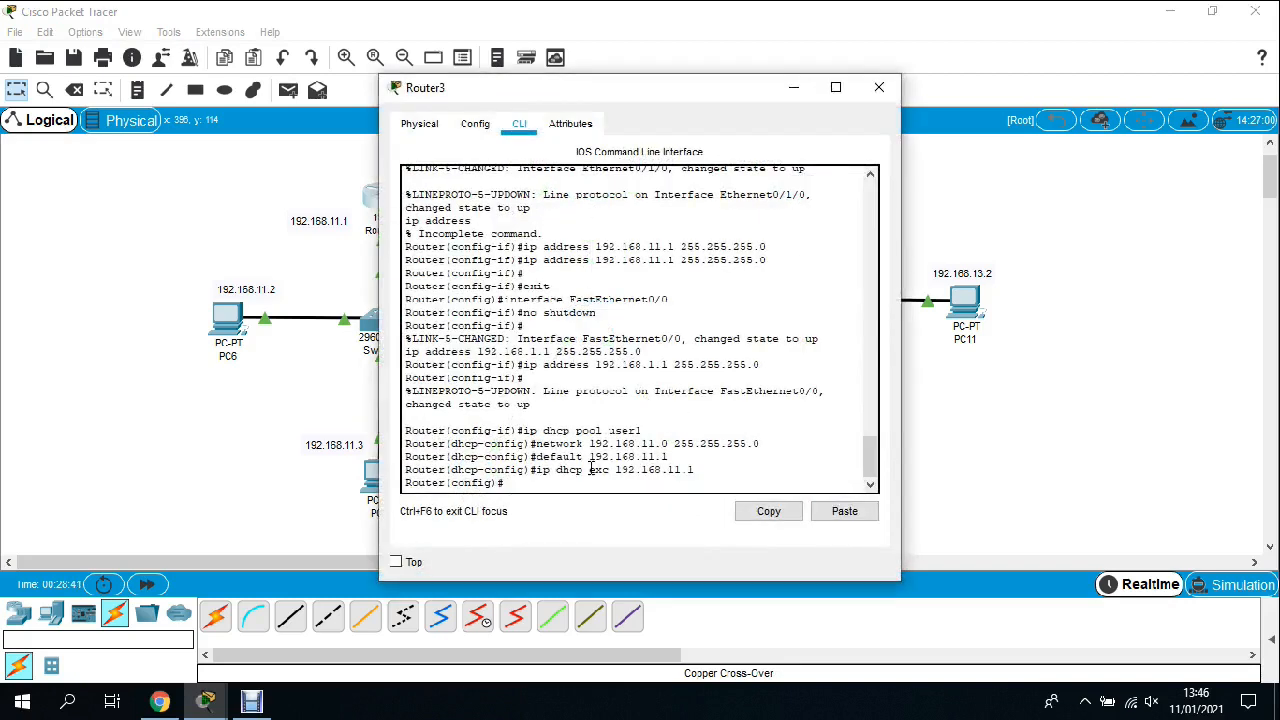
type("router eigrp 1")
key("Return")
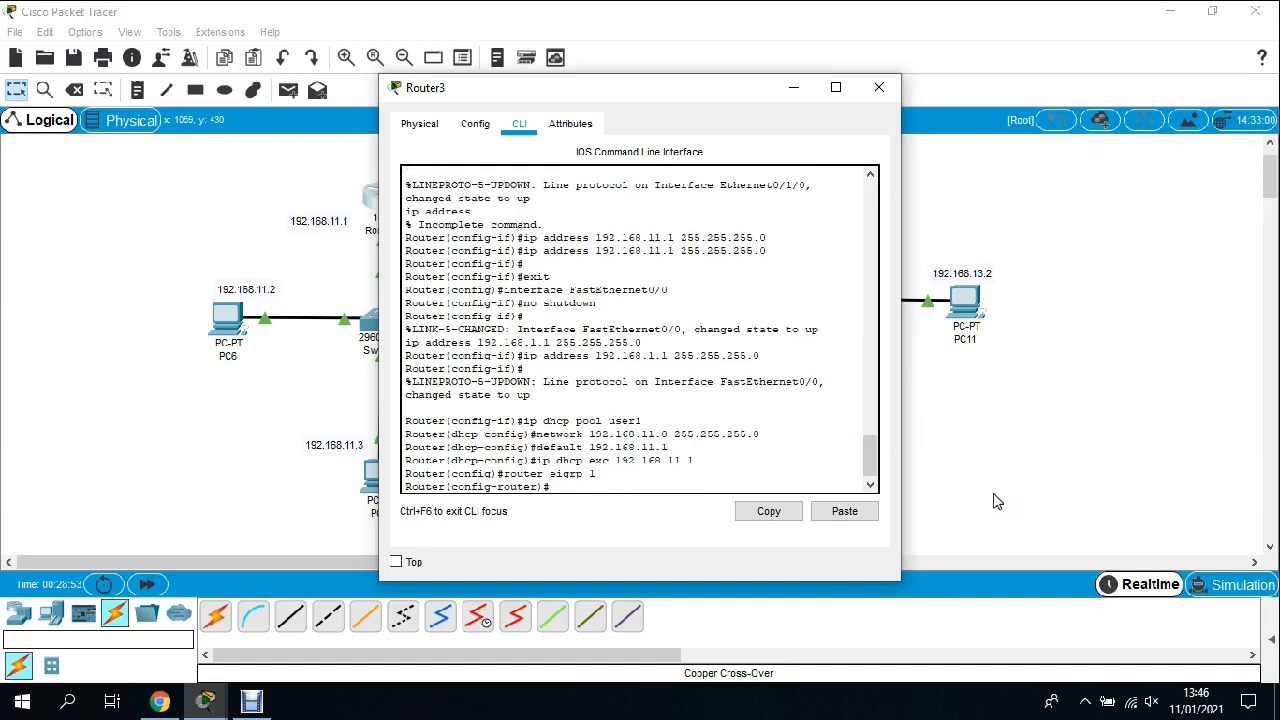
type("network 192.168.1.0")
key("Return")
type("network")
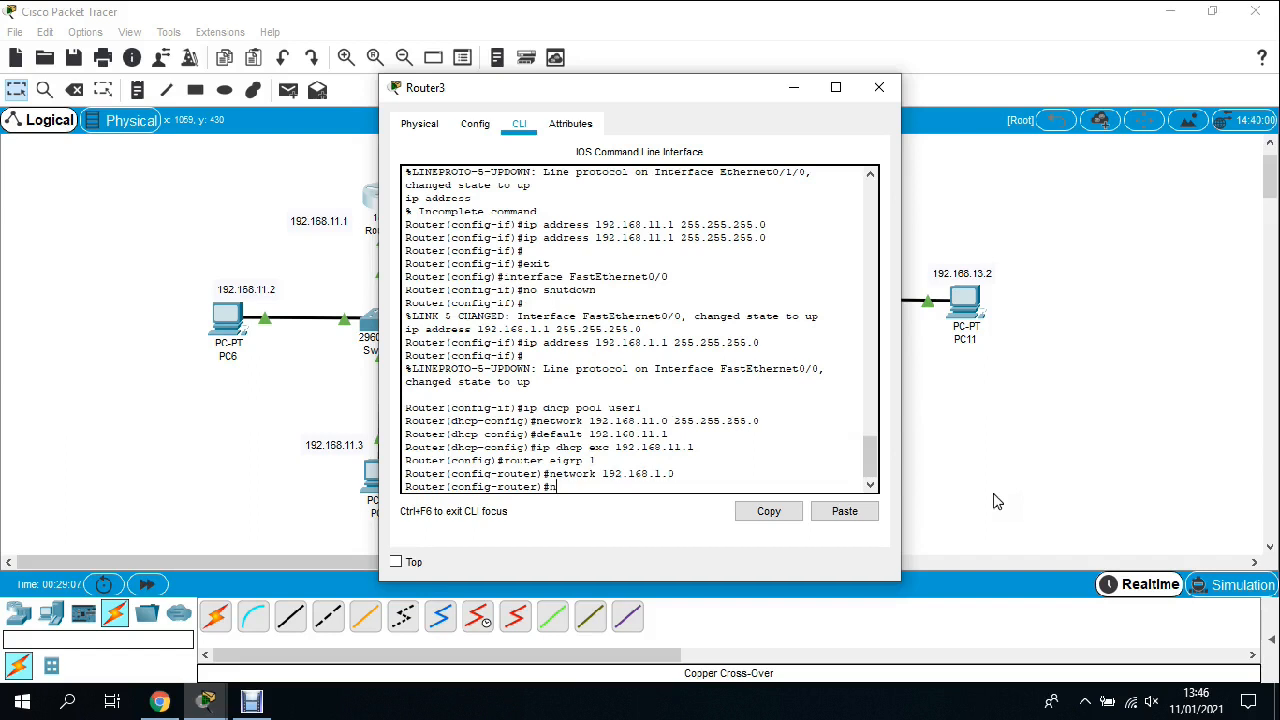
type(" 192.168.11.0")
key("Return")
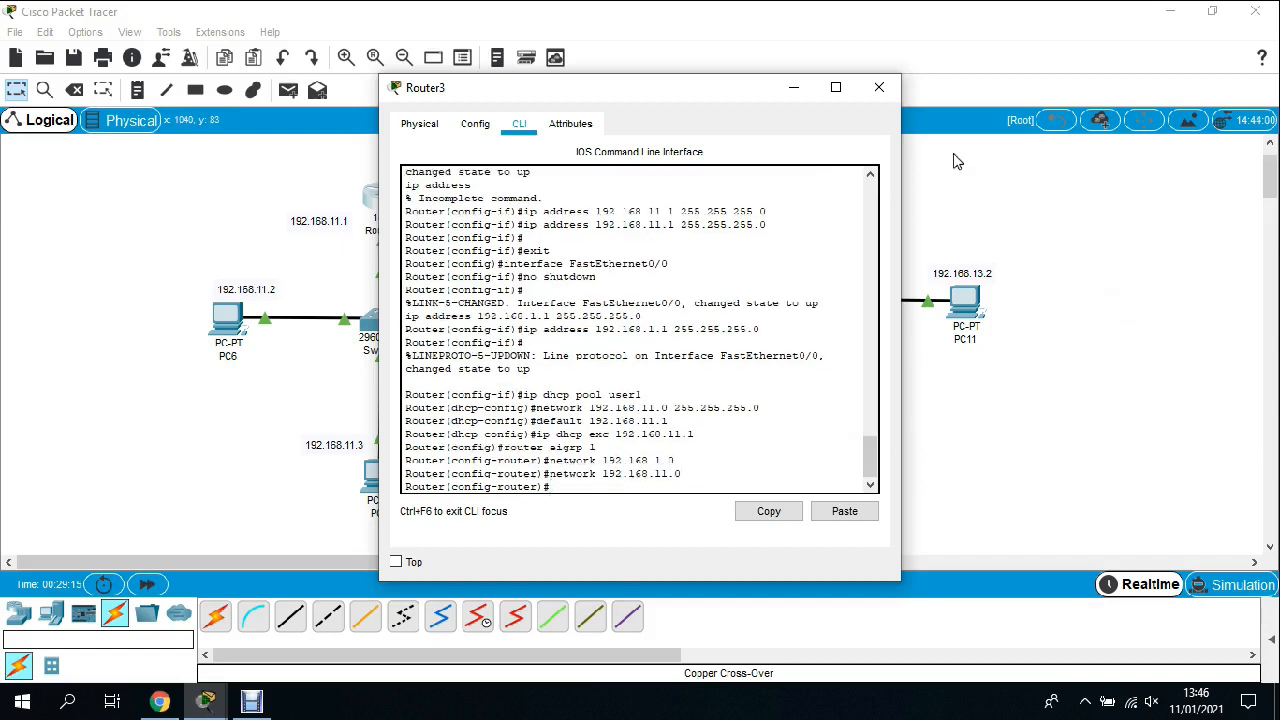
type("exit")
key("Return")
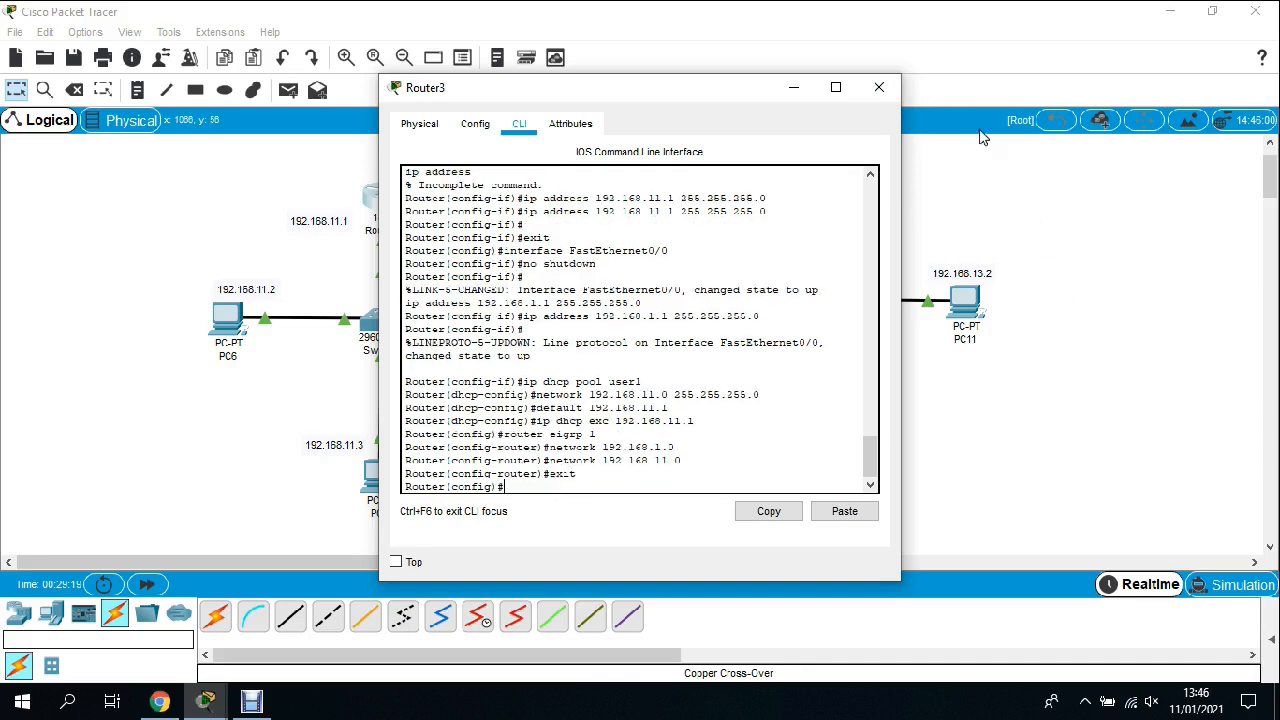
left_click(879, 87)
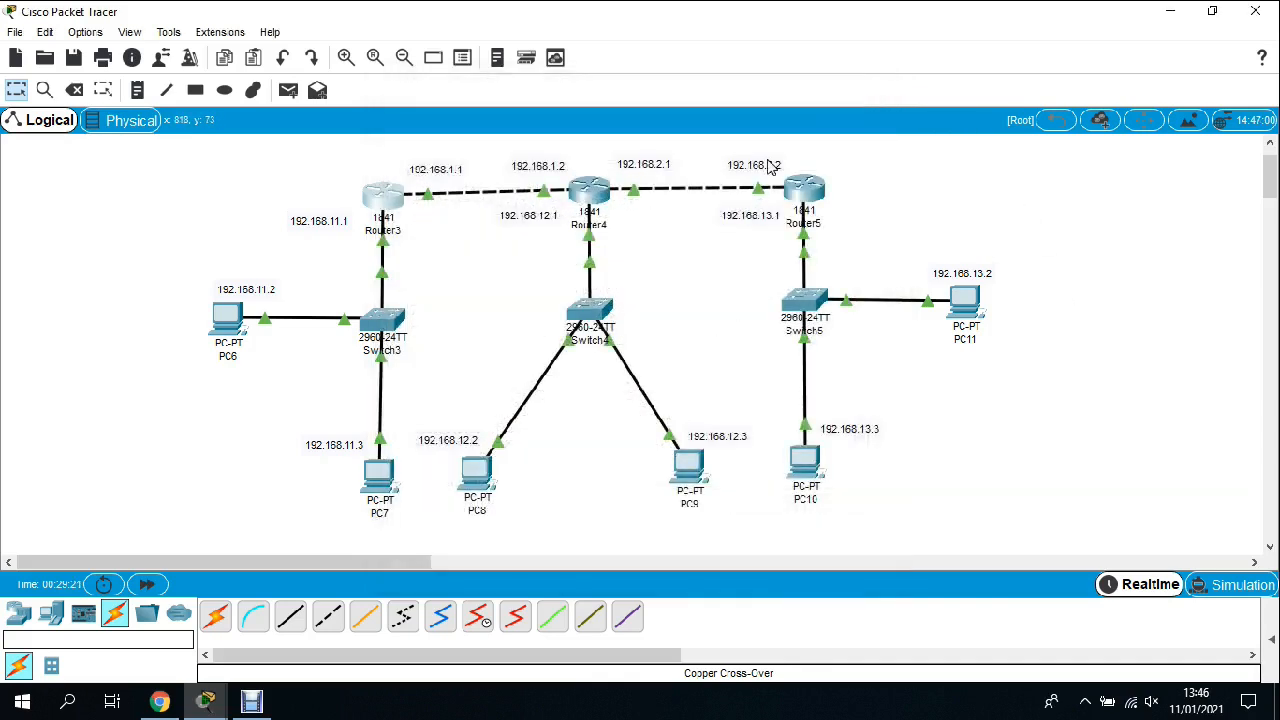
Step: Start EIGRP 1 on Router4 and advertise network 192.168.1.0
left_click(589, 192)
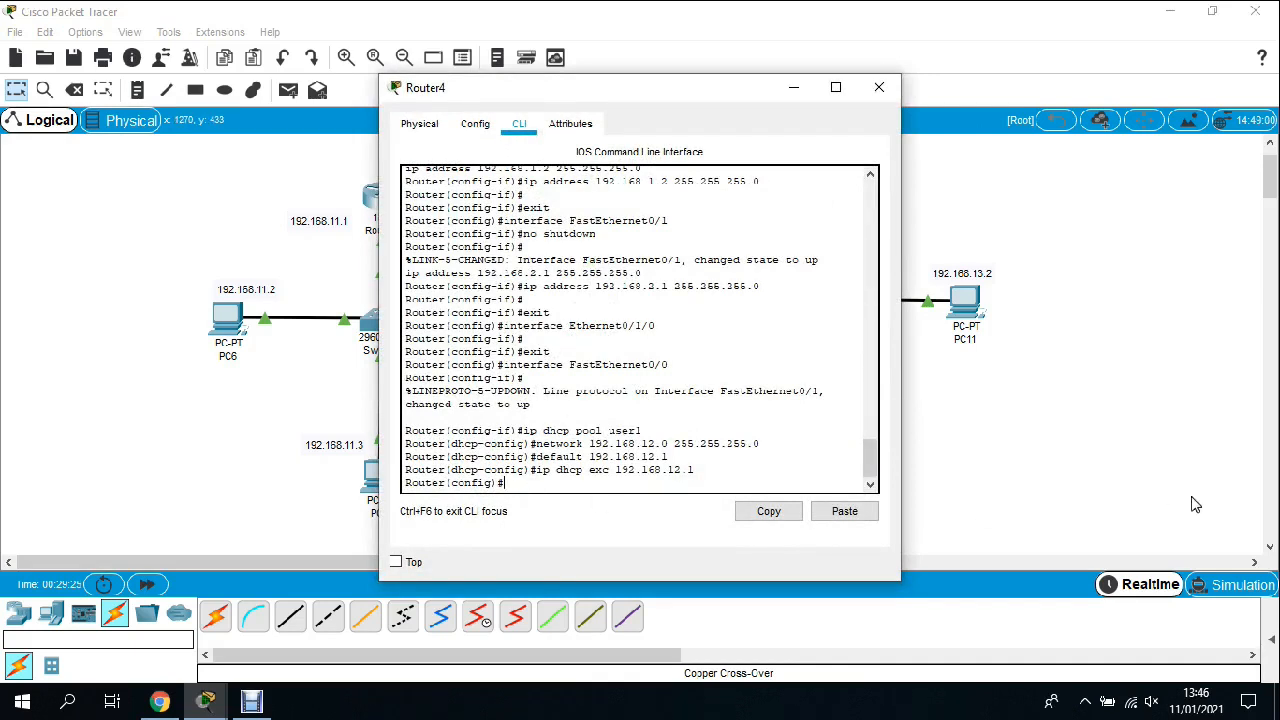
type("router eigrp 1")
key("Return")
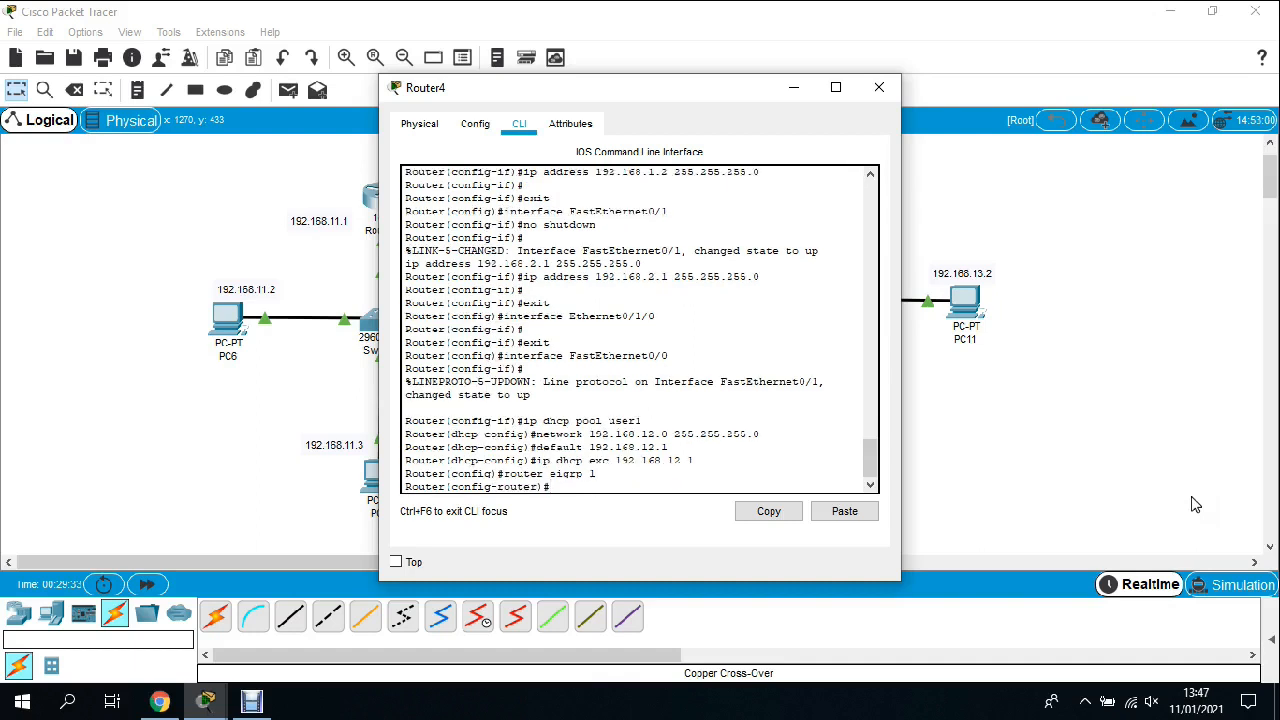
type("network 192.168.1.0")
key("Return")
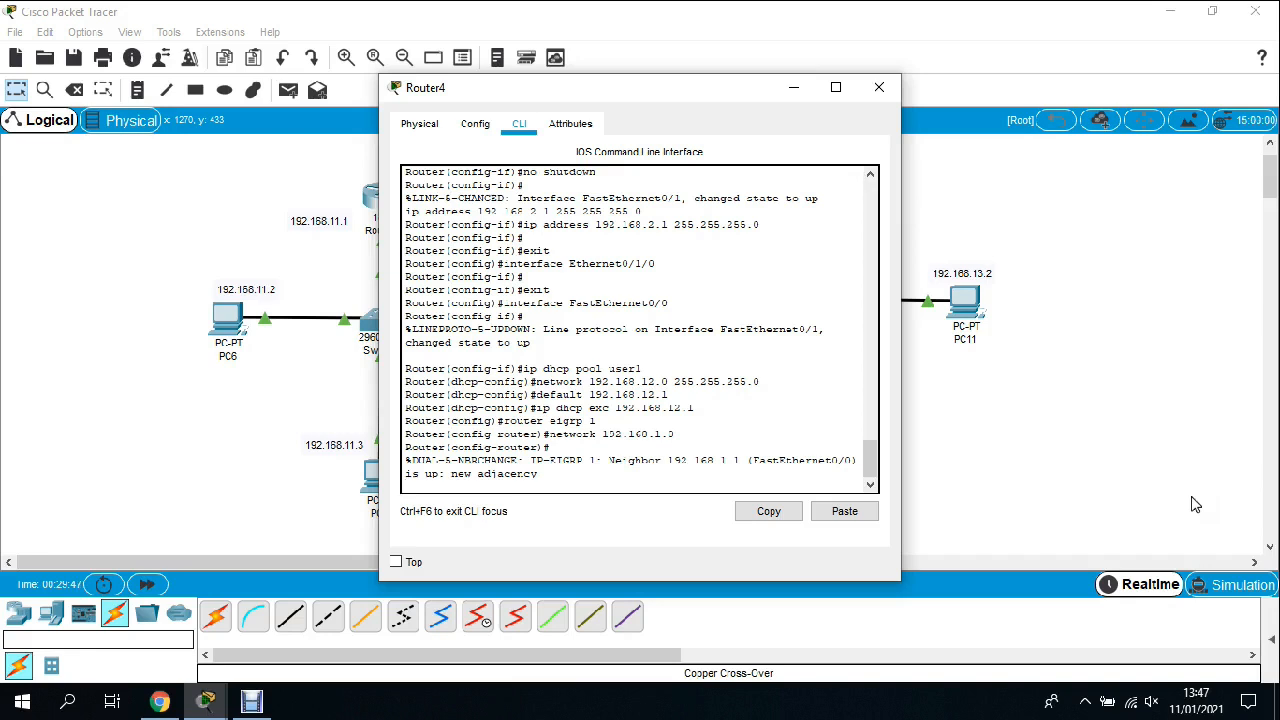
key("Return")
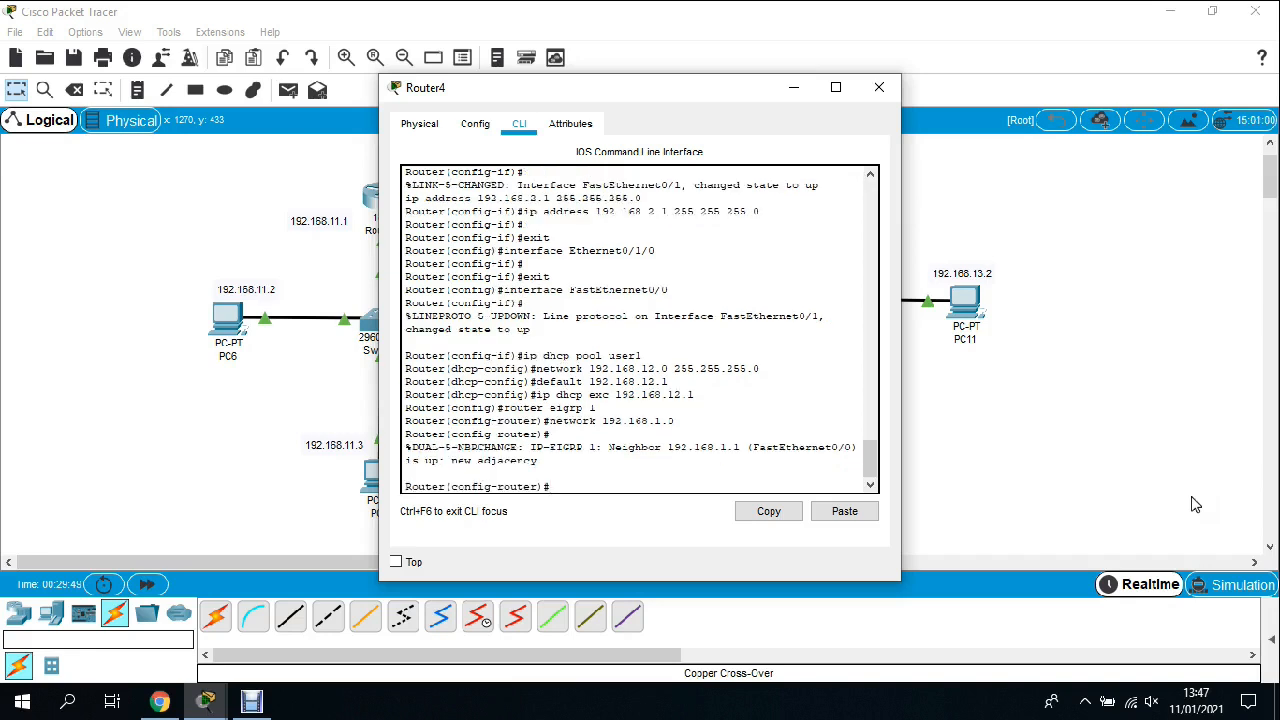
Step: Add networks 192.168.2.0 and 192.168.12.0 to Router4's EIGRP process and close its window
type("network 192.168.12.0")
key("BackSpace")
key("BackSpace")
key("BackSpace")
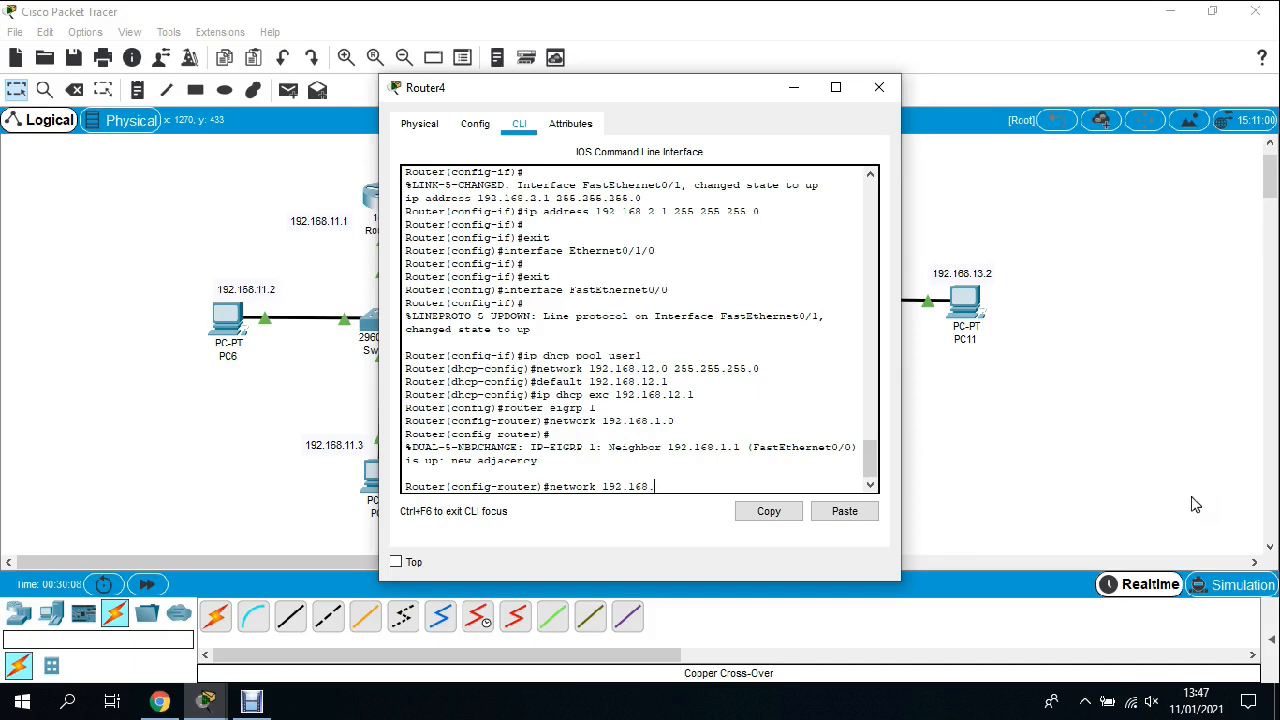
type("2.0")
key("Return")
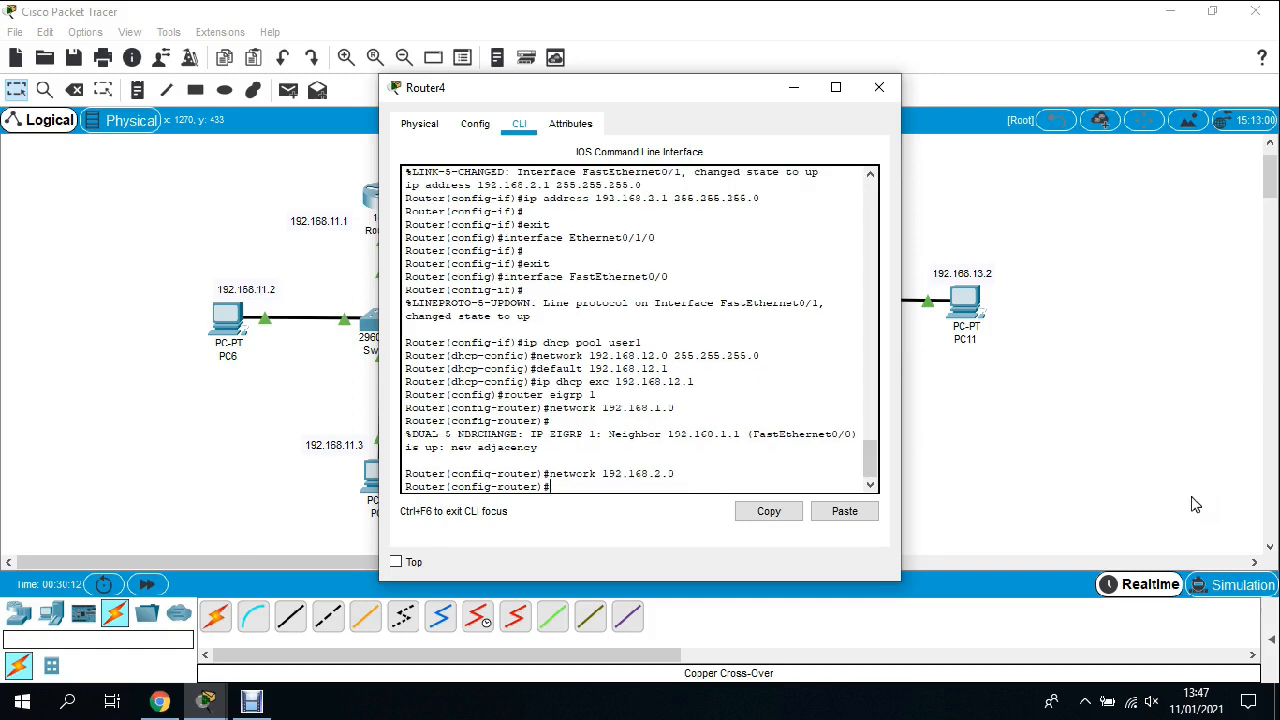
type("network 192.168.12.0")
key("Return")
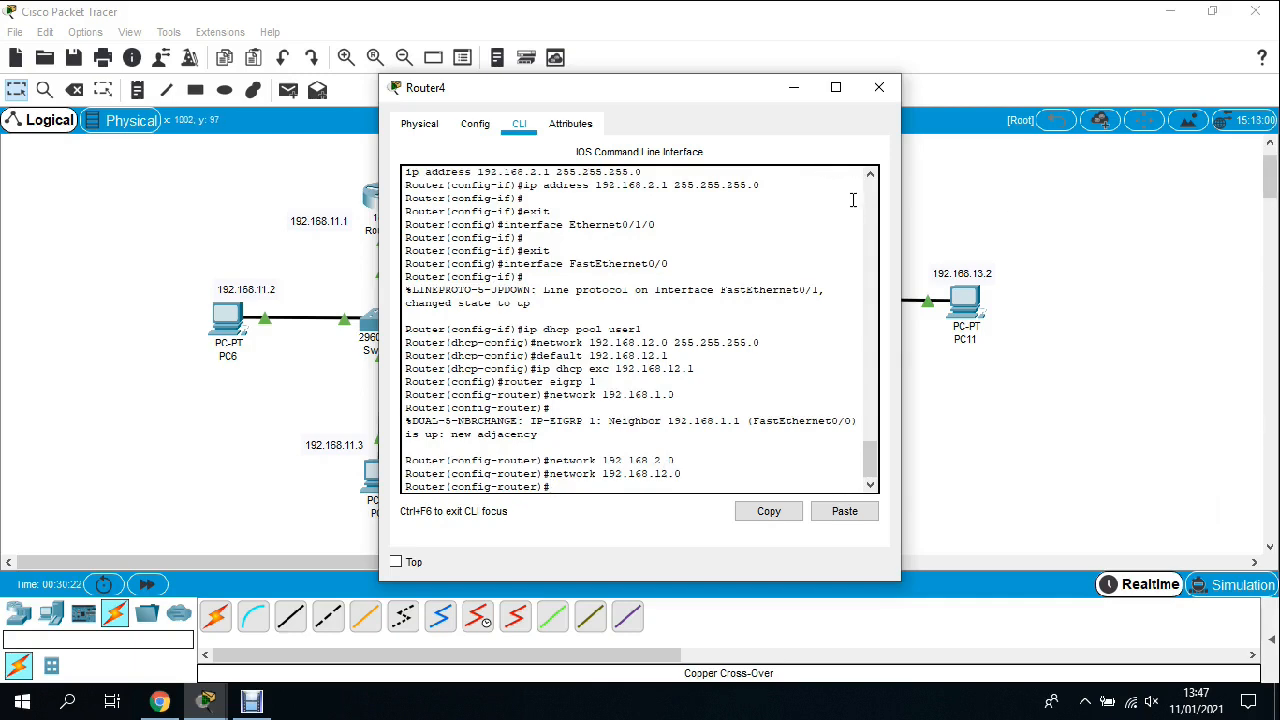
left_click(880, 89)
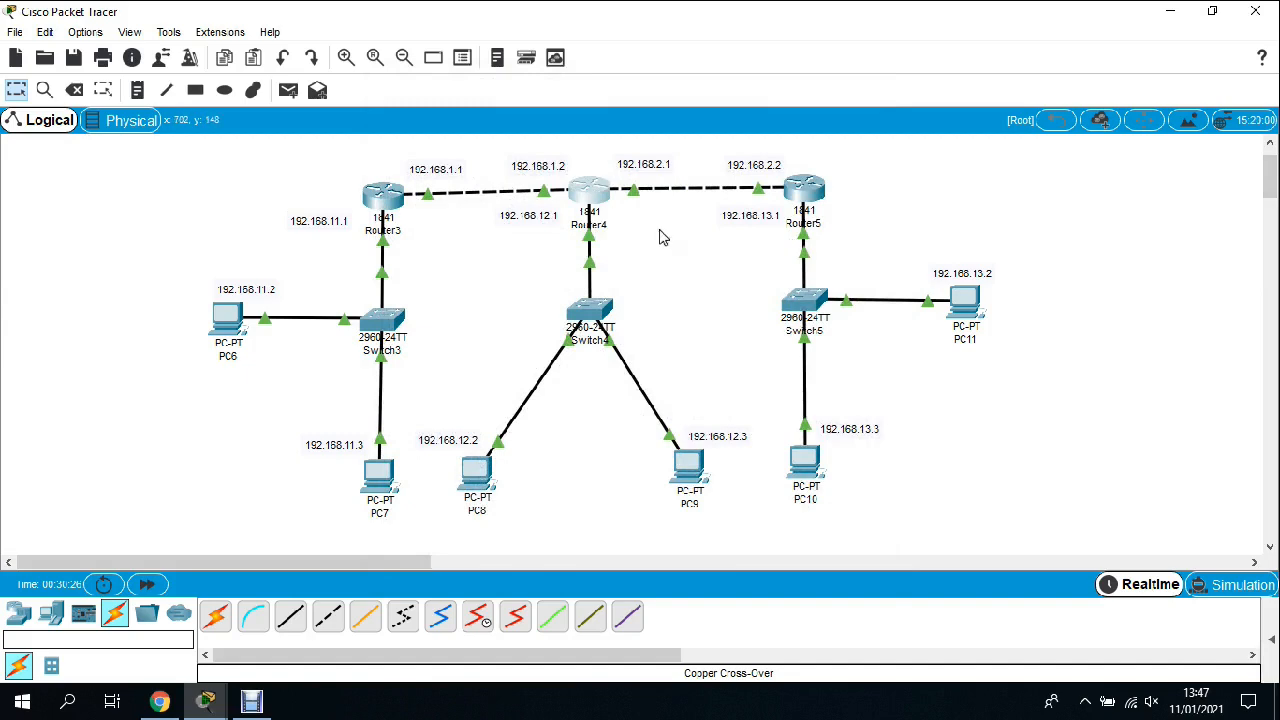
Step: Start EIGRP 1 on Router5 and advertise network 192.168.2.0
left_click(804, 190)
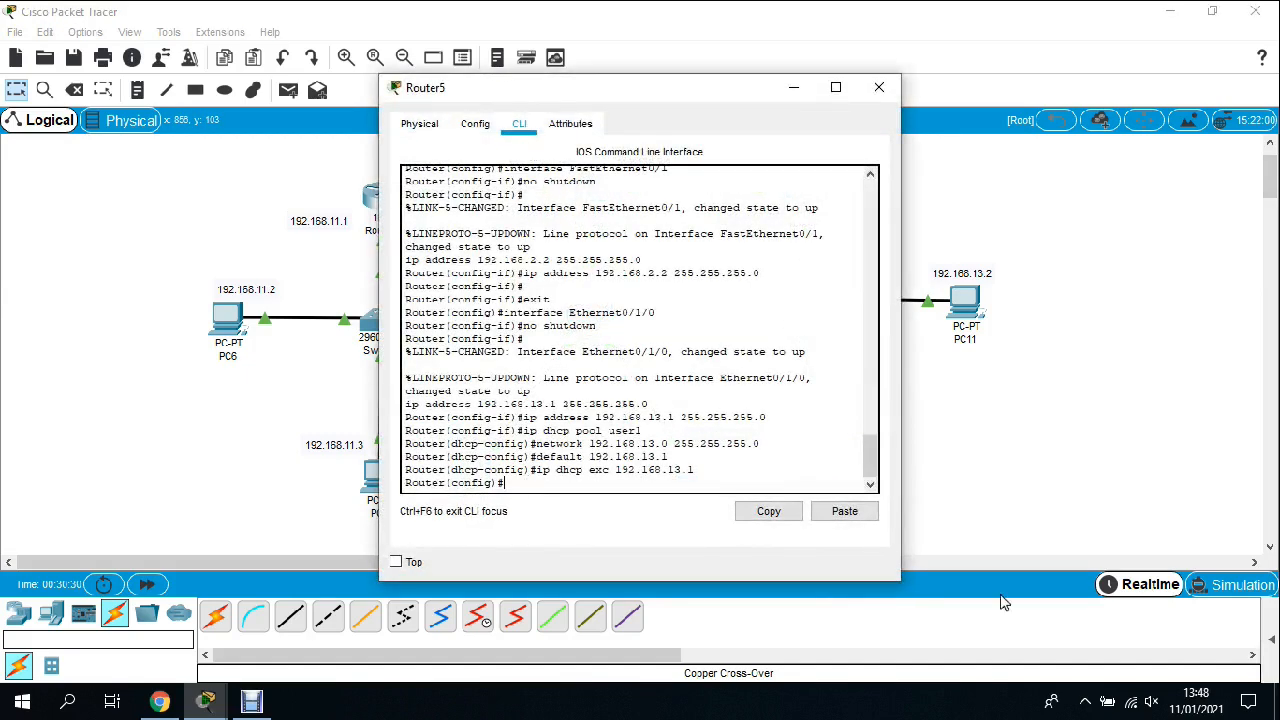
type("route")
type("r eigrp 1")
key("Return")
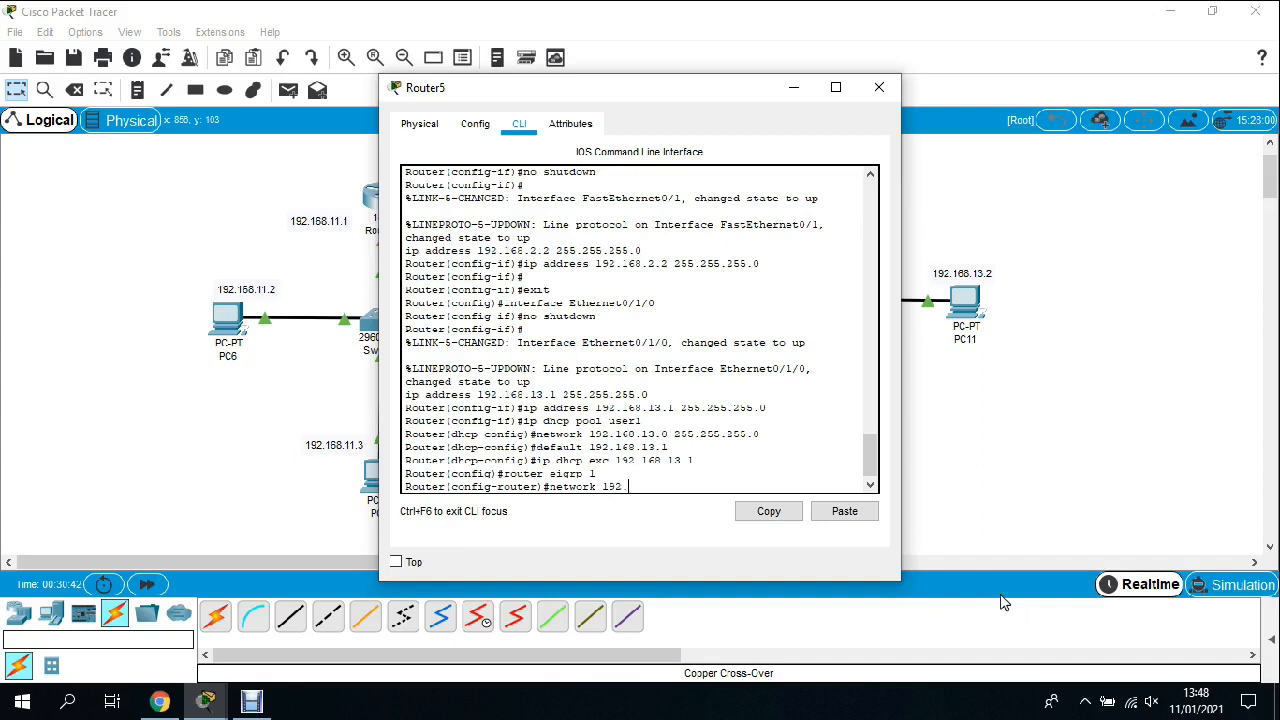
type("network 192.169")
key("BackSpace")
type("8.2.0")
key("Return")
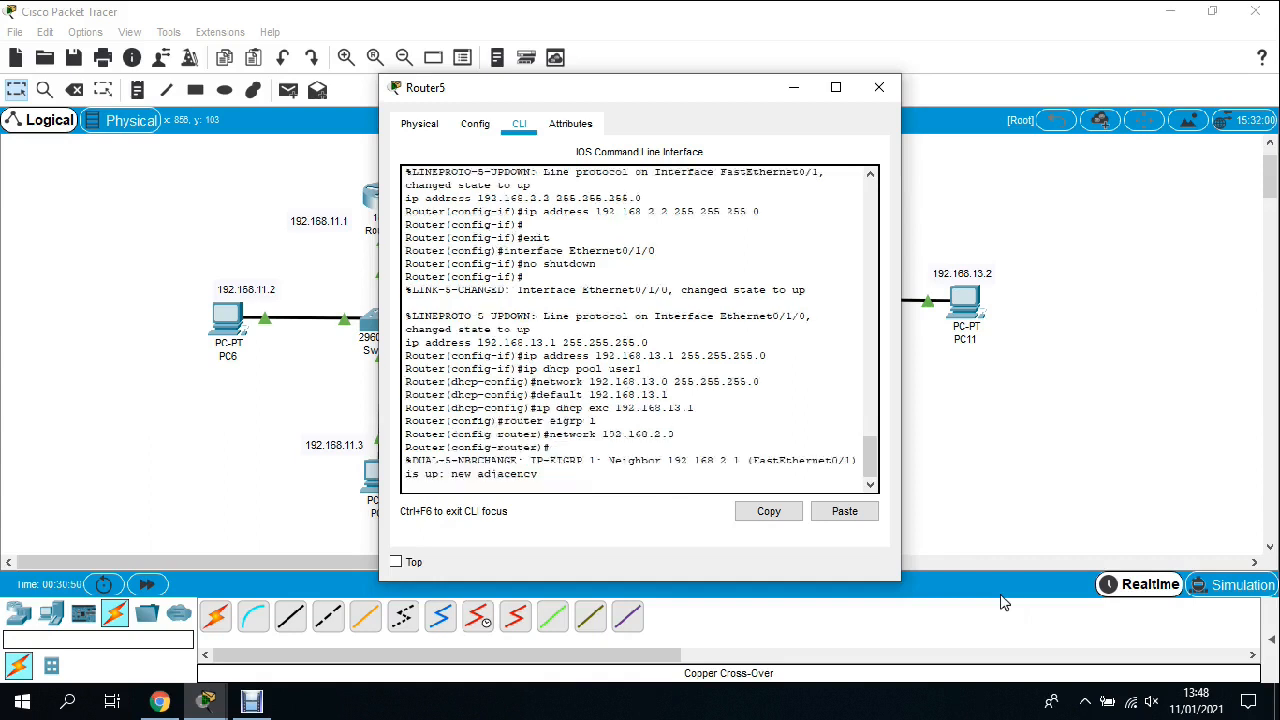
key("Return")
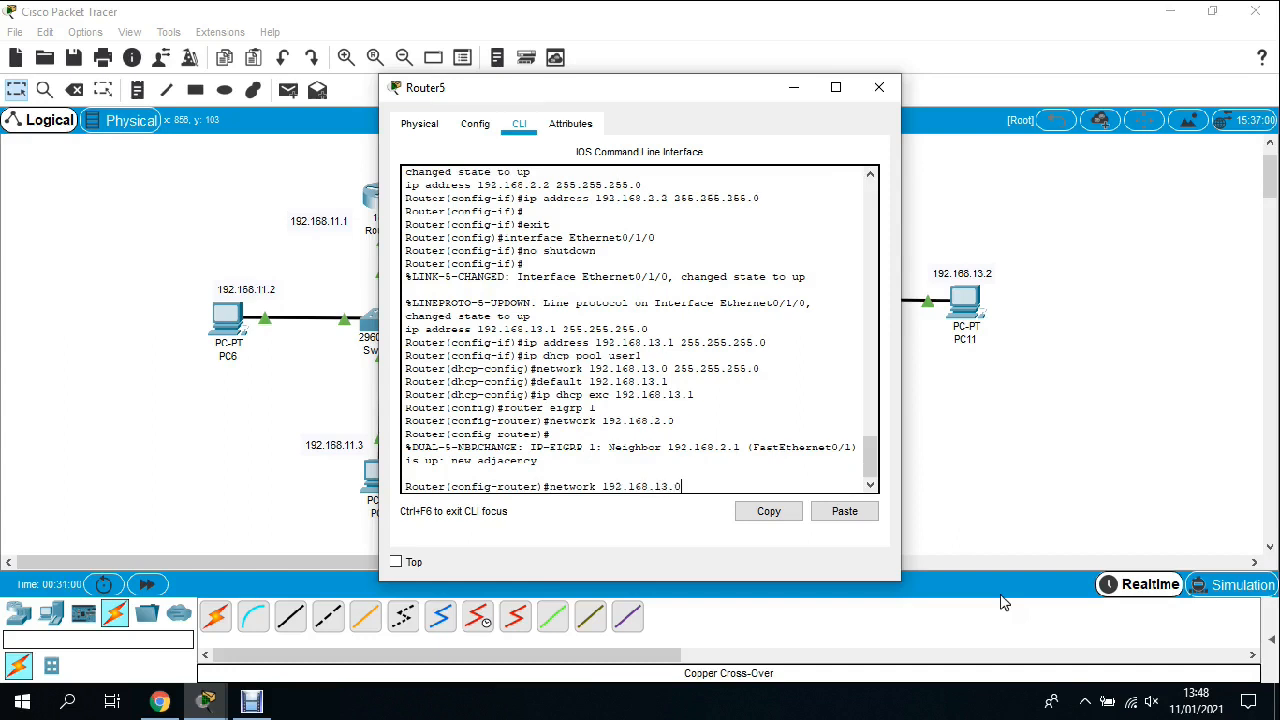
Step: Add network 192.168.13.0 to Router5's EIGRP process, exit router configuration and close its window
key("Return")
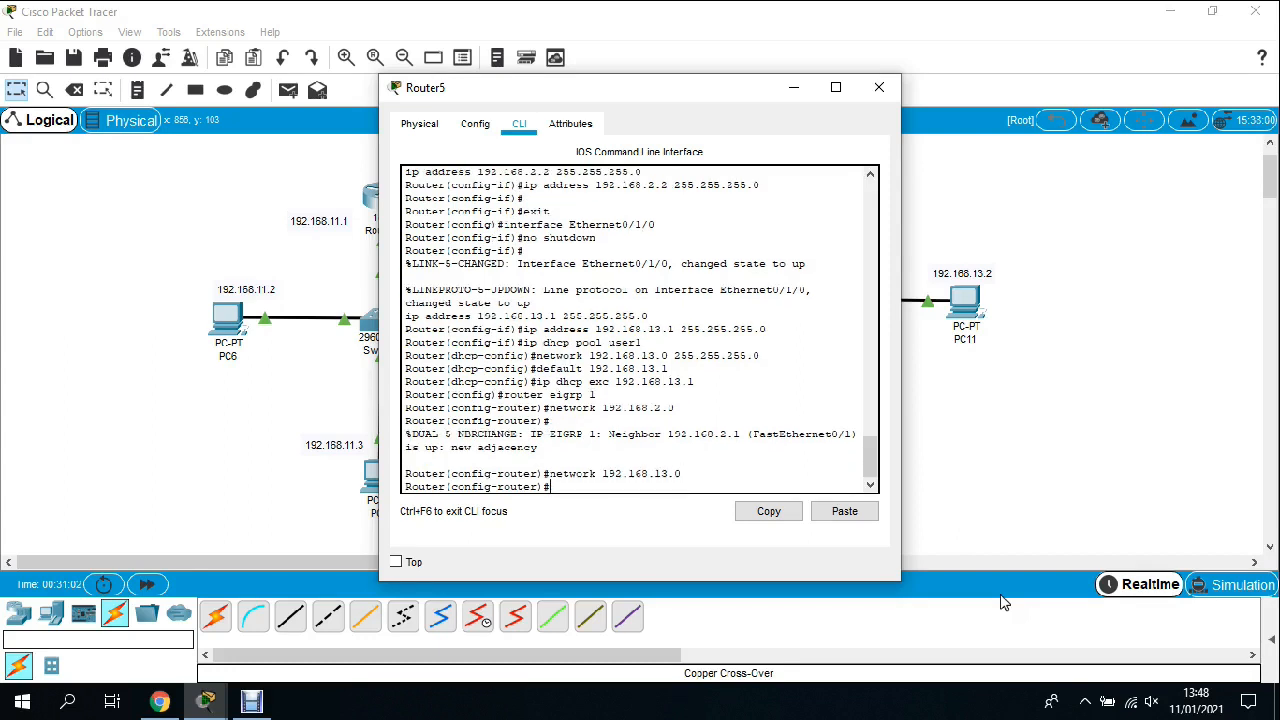
type("ex")
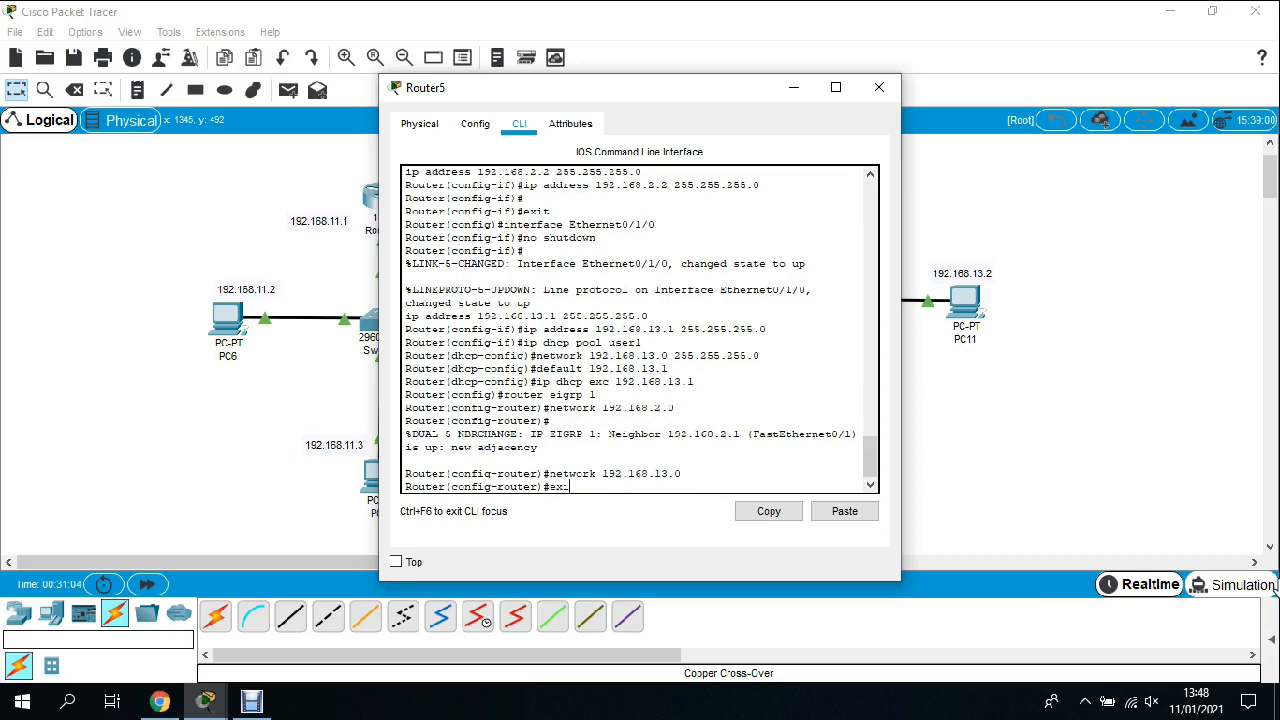
type("it")
key("Return")
key("Return")
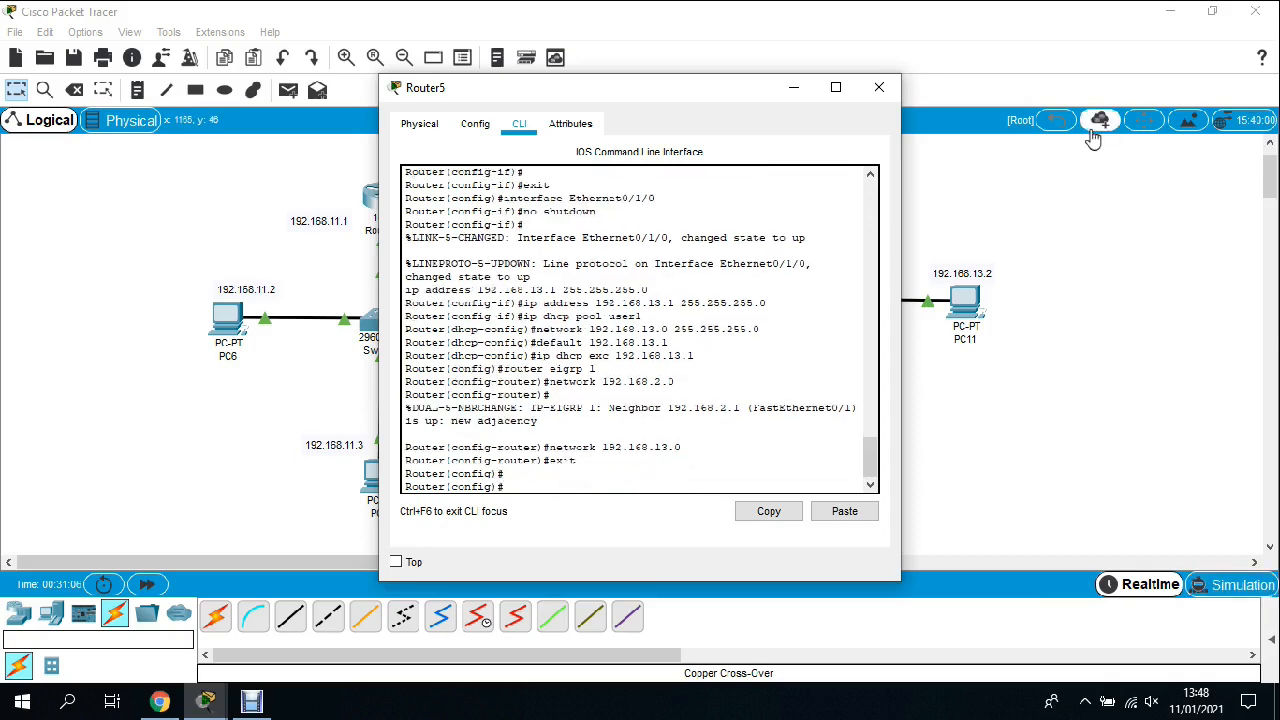
left_click(872, 88)
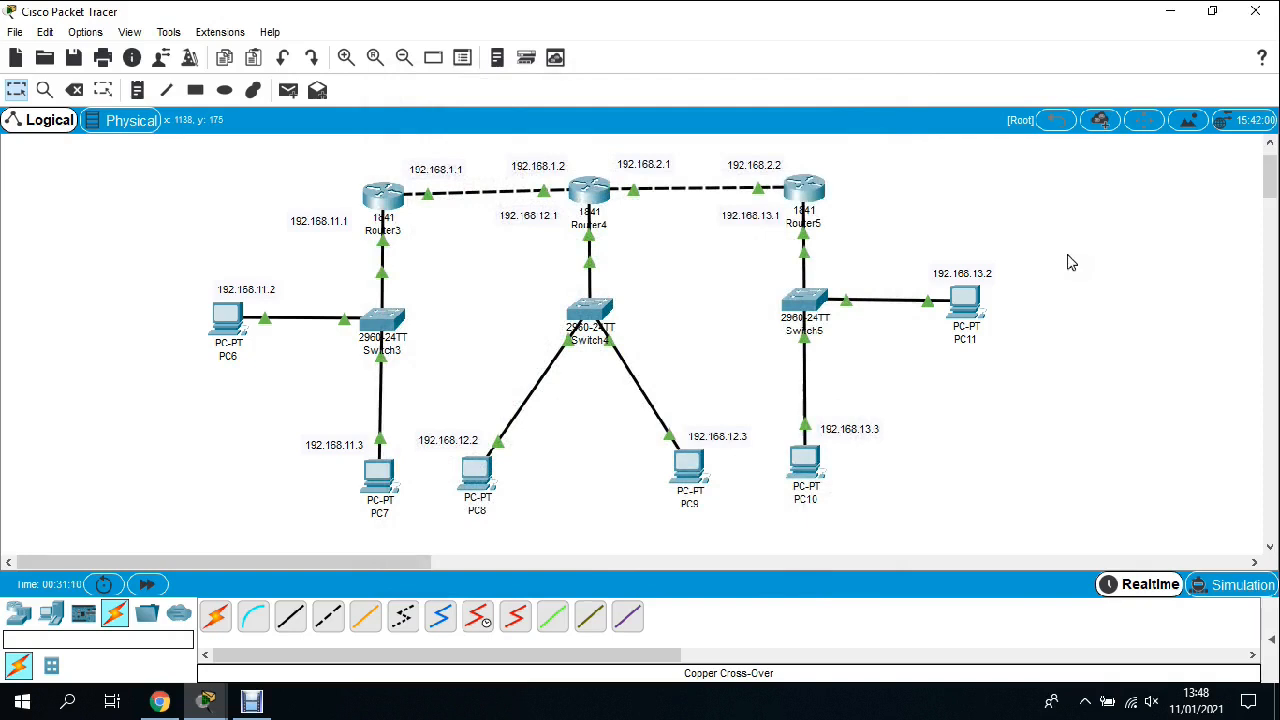
Step: Test connectivity by sending a simple PDU from PC6 to PC11 twice, checking the status in the PDU list
left_click(288, 90)
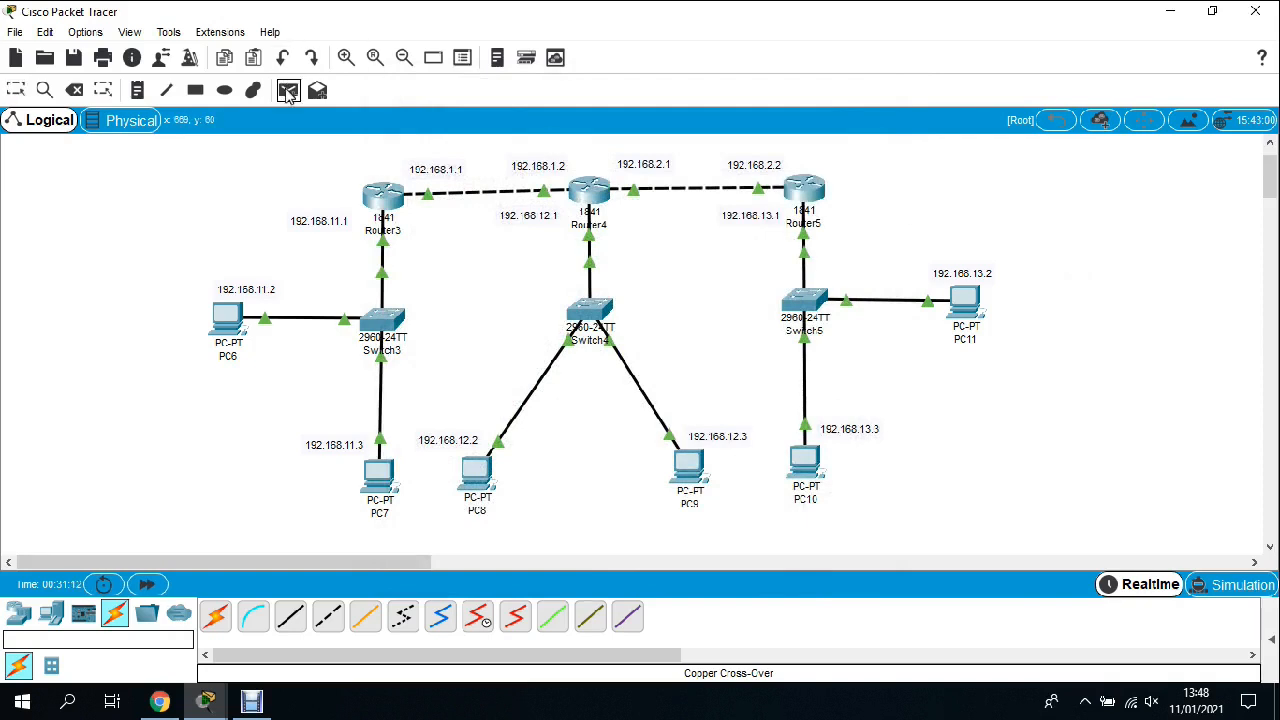
left_click(226, 324)
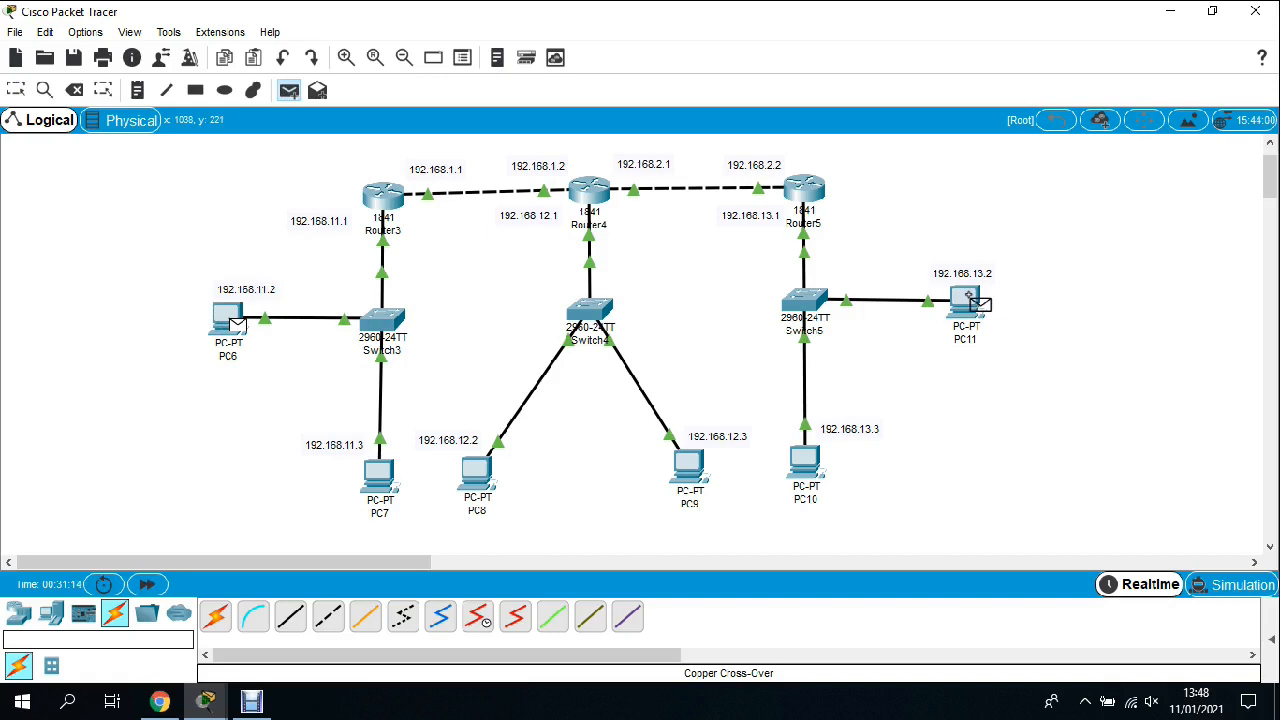
left_click(966, 298)
left_click(1270, 638)
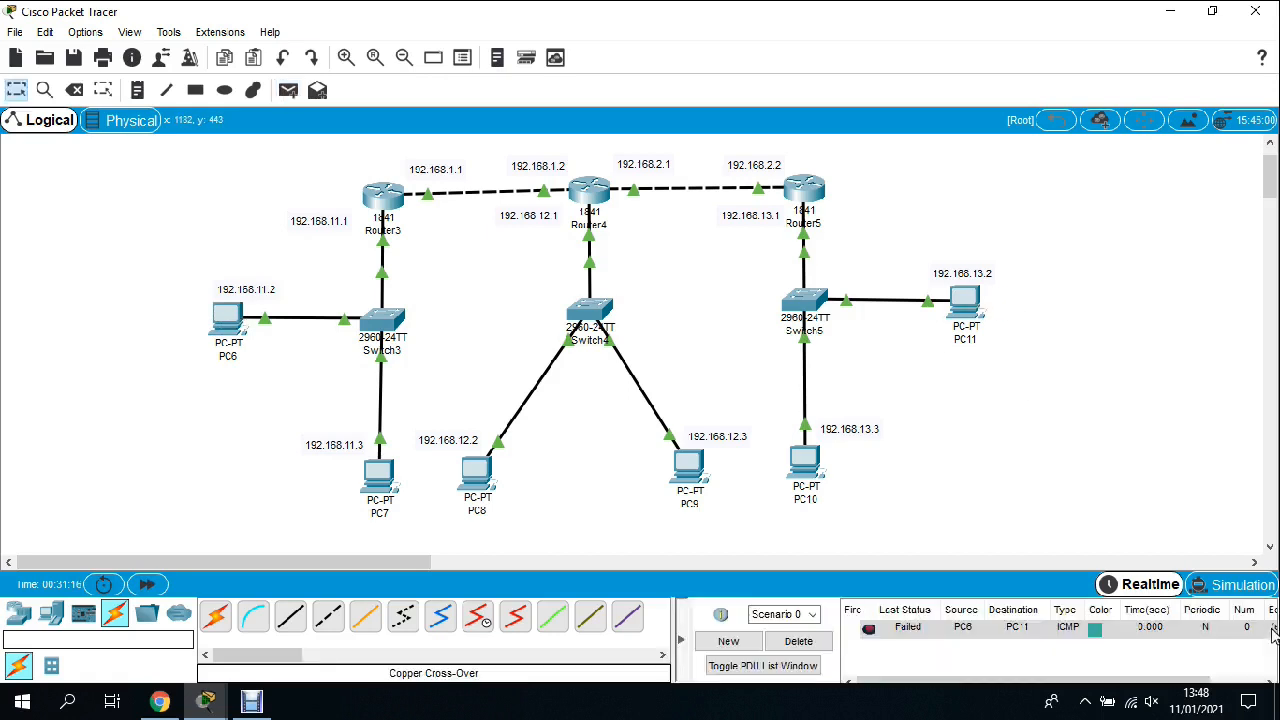
left_click(288, 90)
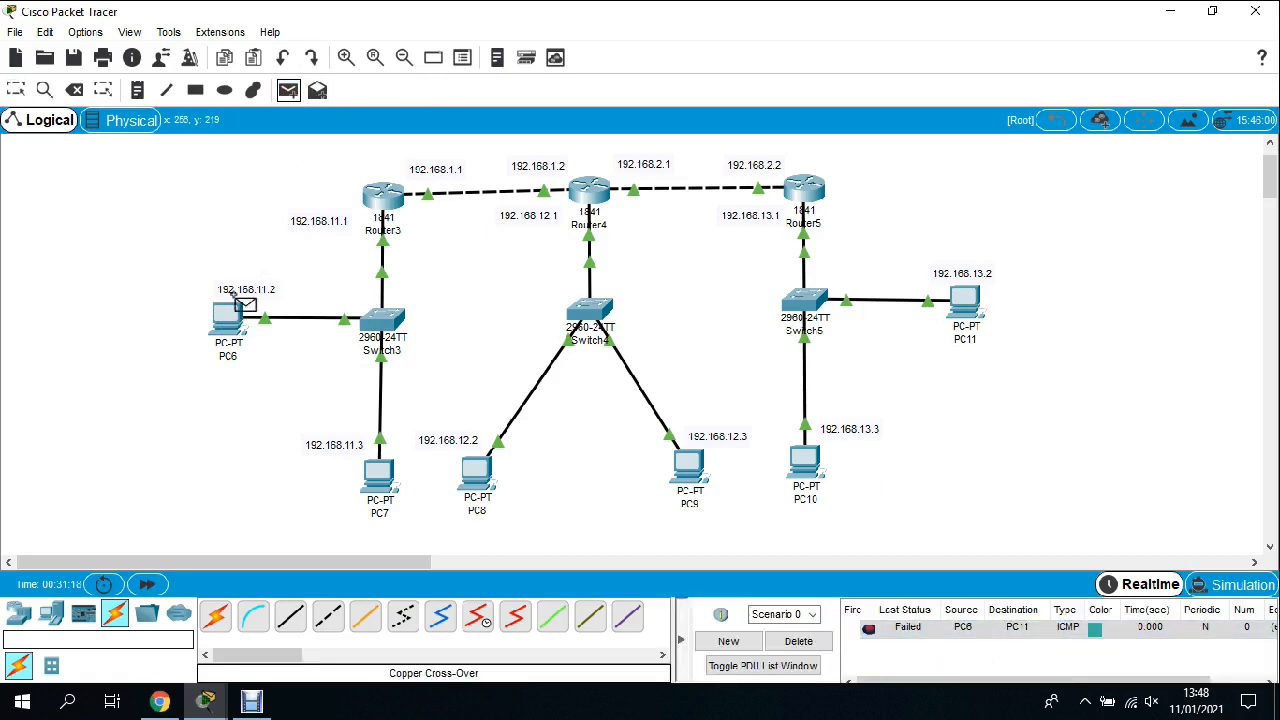
left_click(230, 322)
left_click(968, 302)
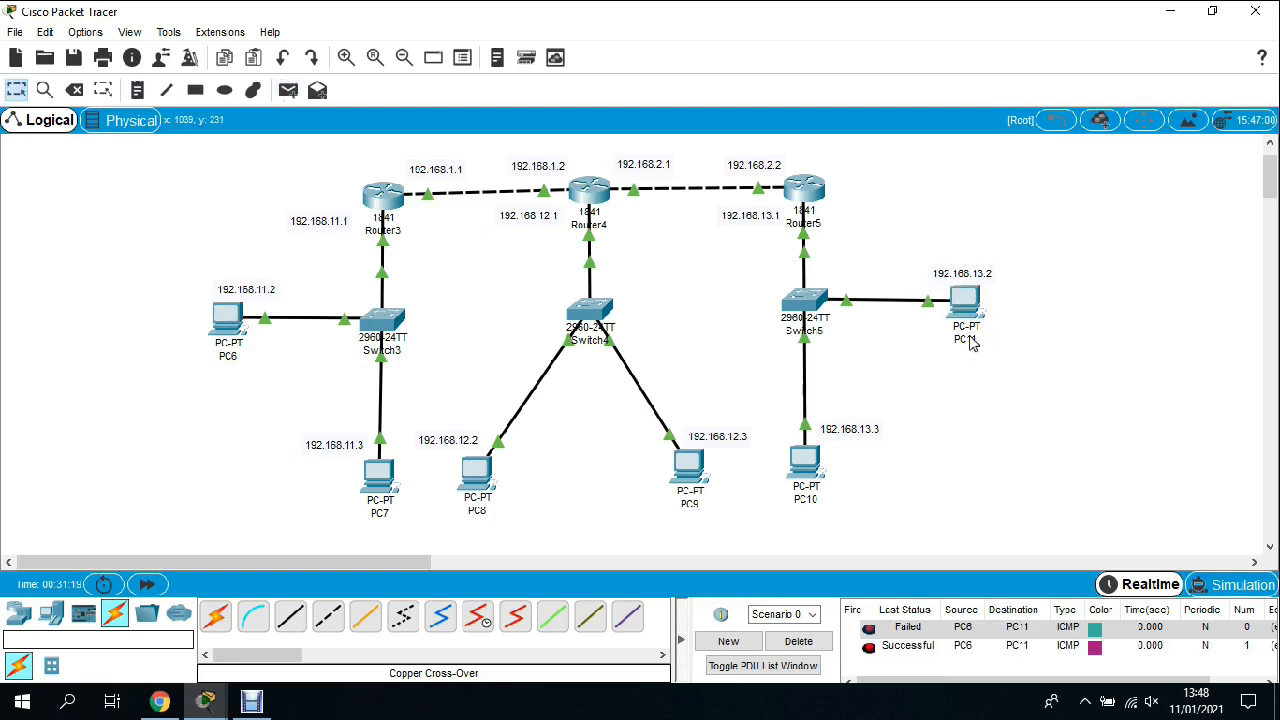
left_click(900, 650)
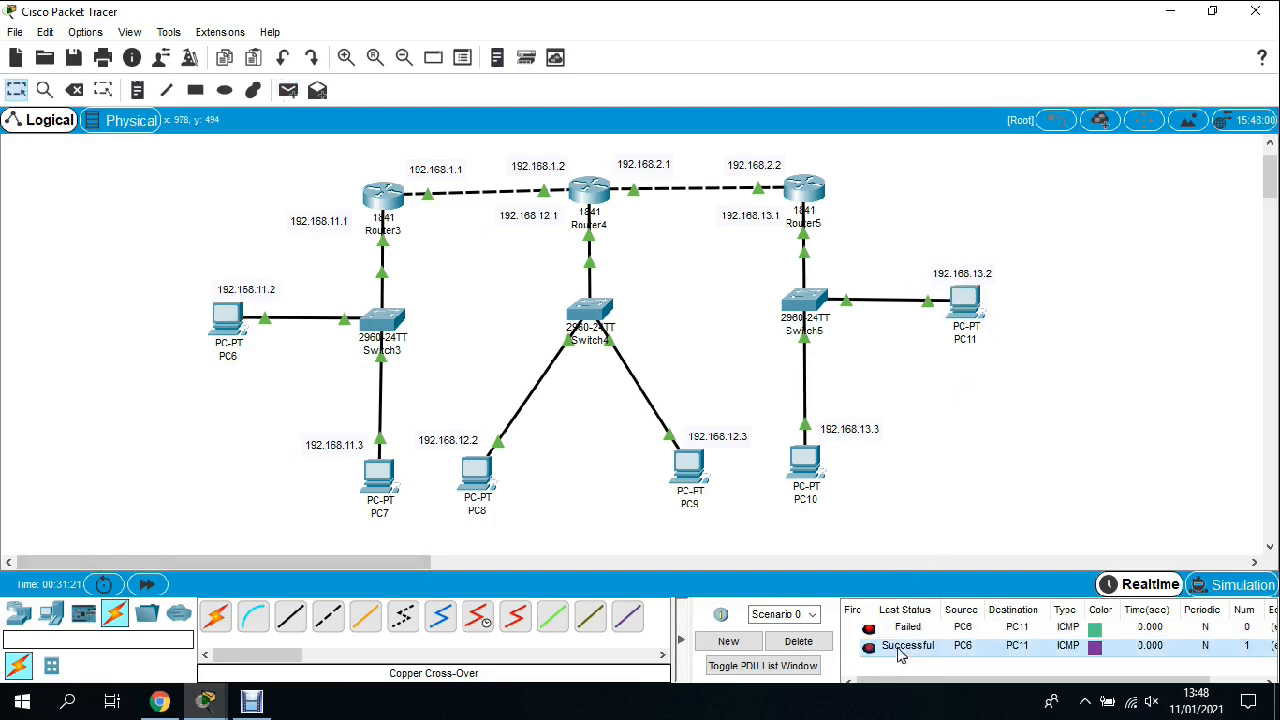
Step: Delete the current scenario's PDUs and send a simple PDU from PC6 to PC10 twice
left_click(798, 641)
left_click(298, 96)
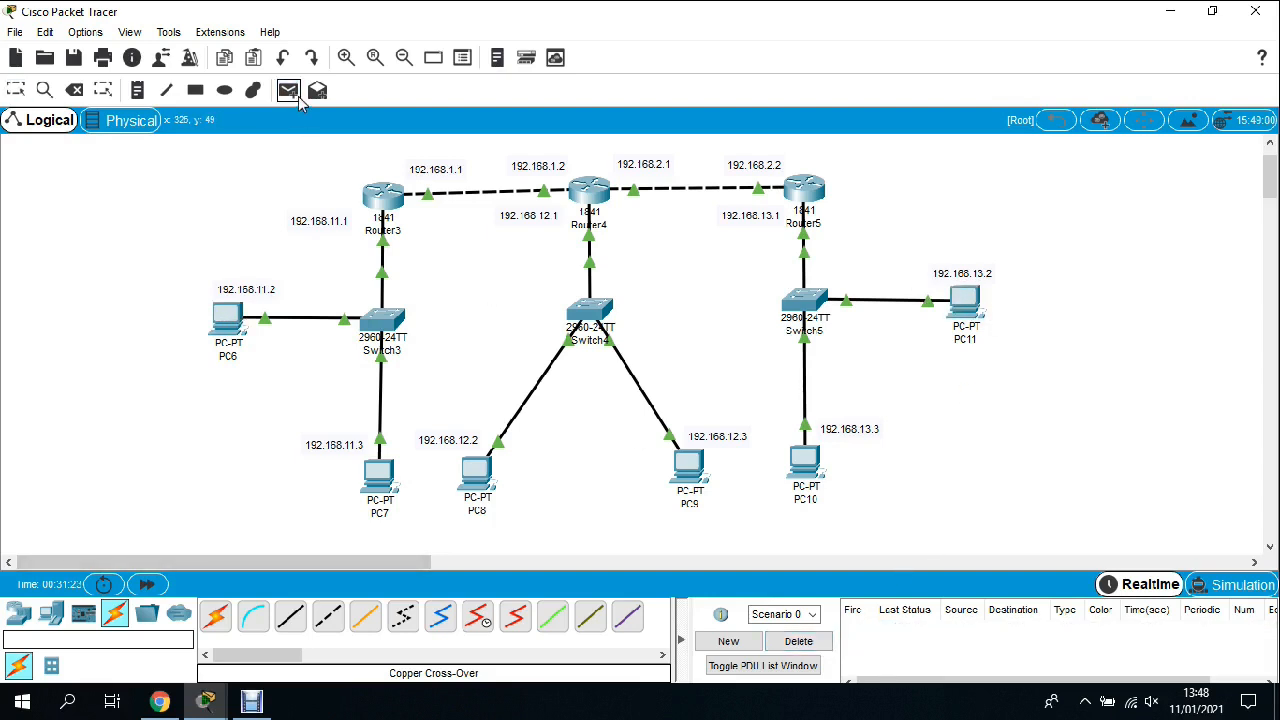
left_click(228, 318)
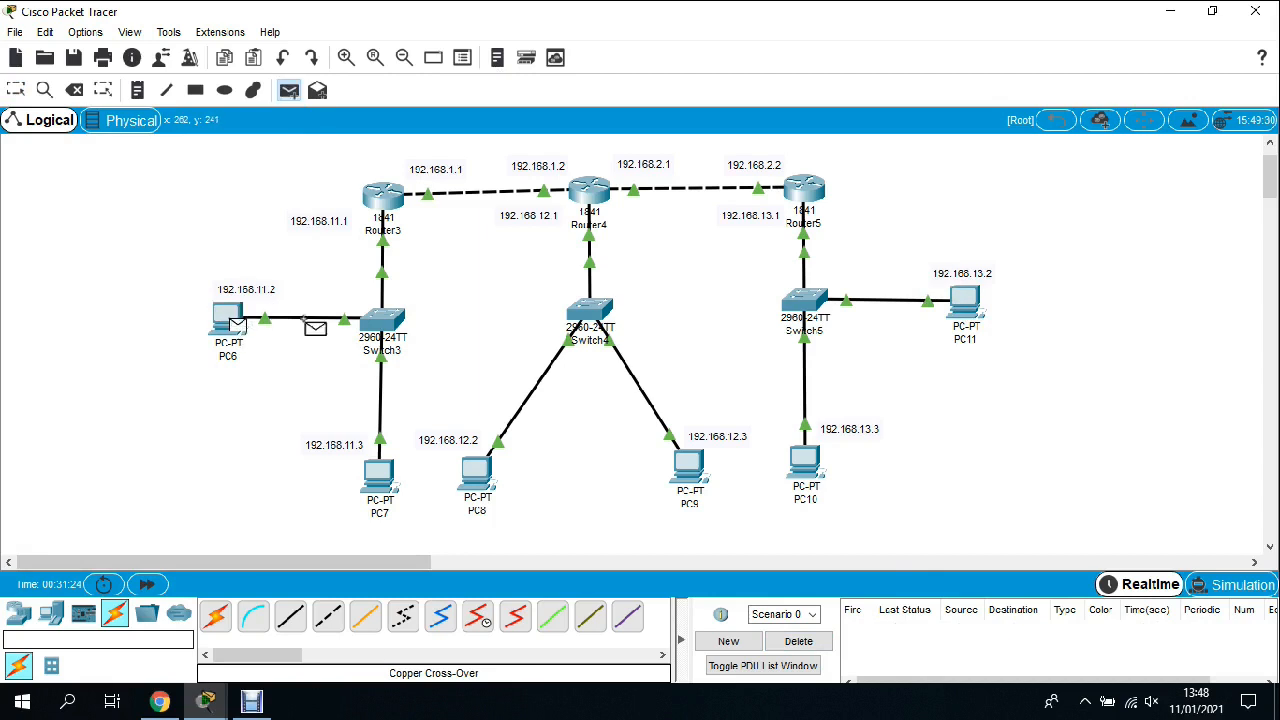
left_click(808, 458)
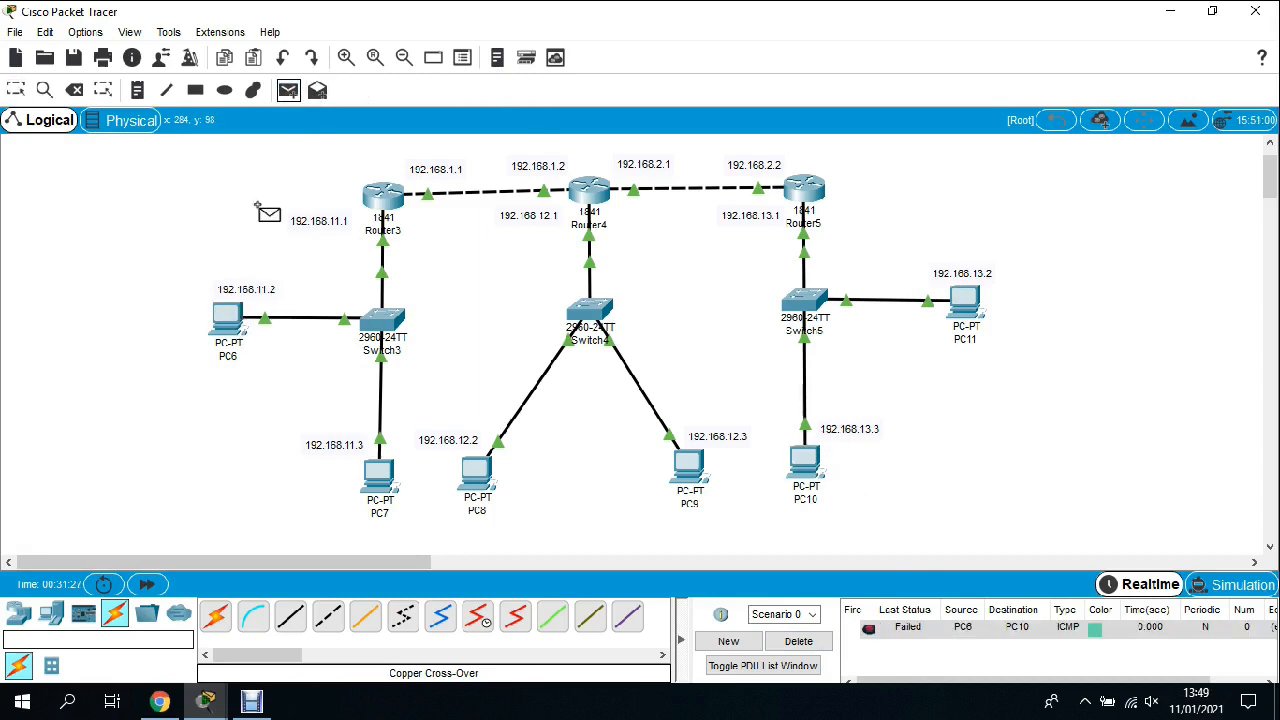
left_click(228, 316)
left_click(812, 462)
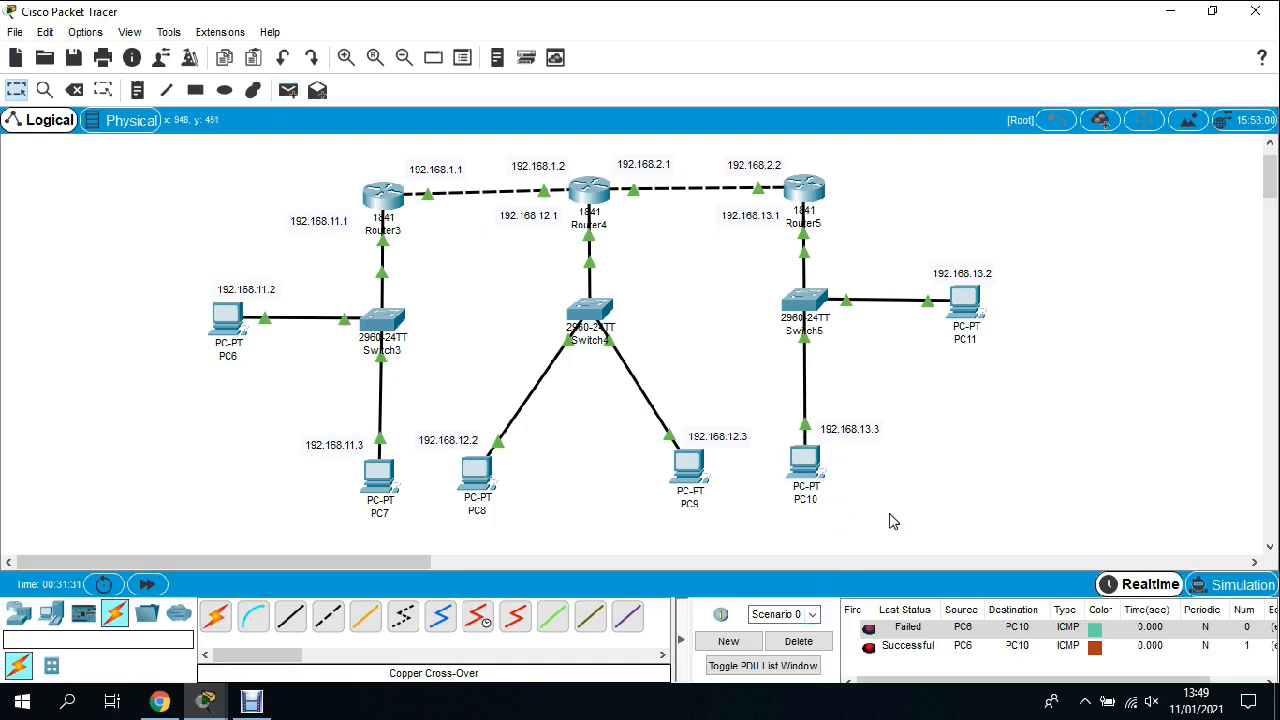
Step: Delete the current scenario's PDUs and send a simple PDU from PC7 to PC8 twice
left_click(799, 641)
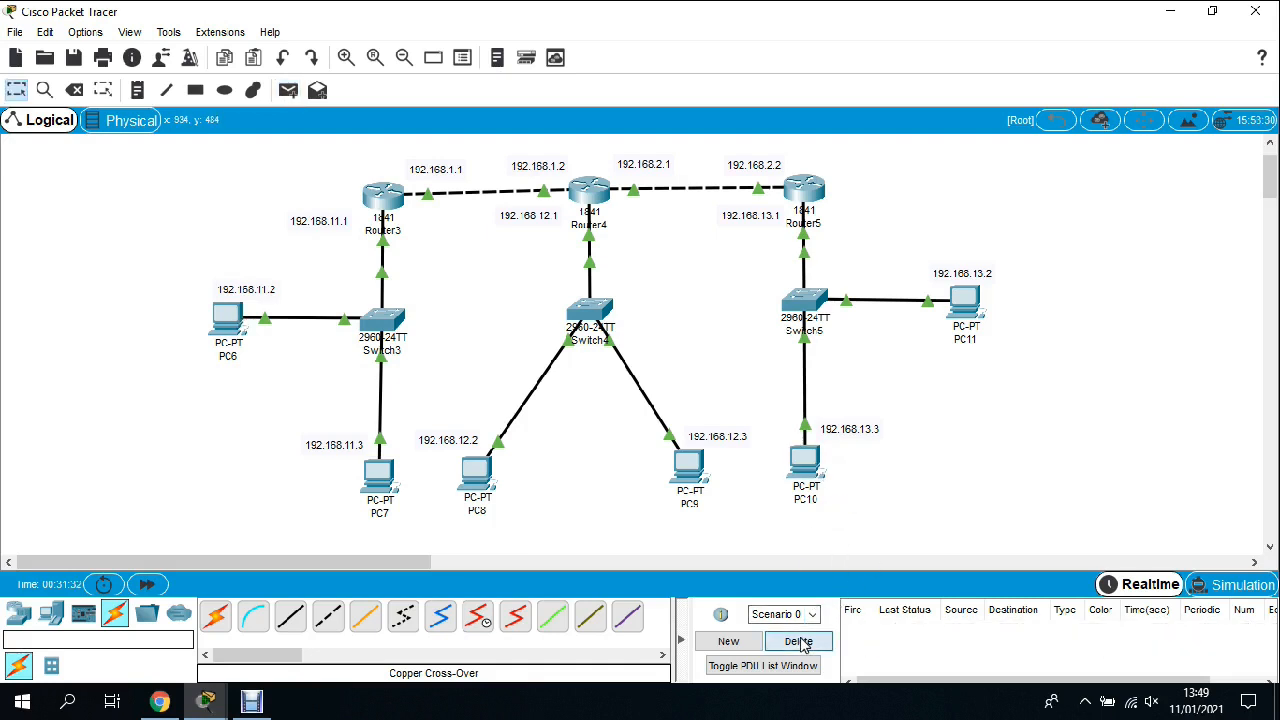
left_click(288, 91)
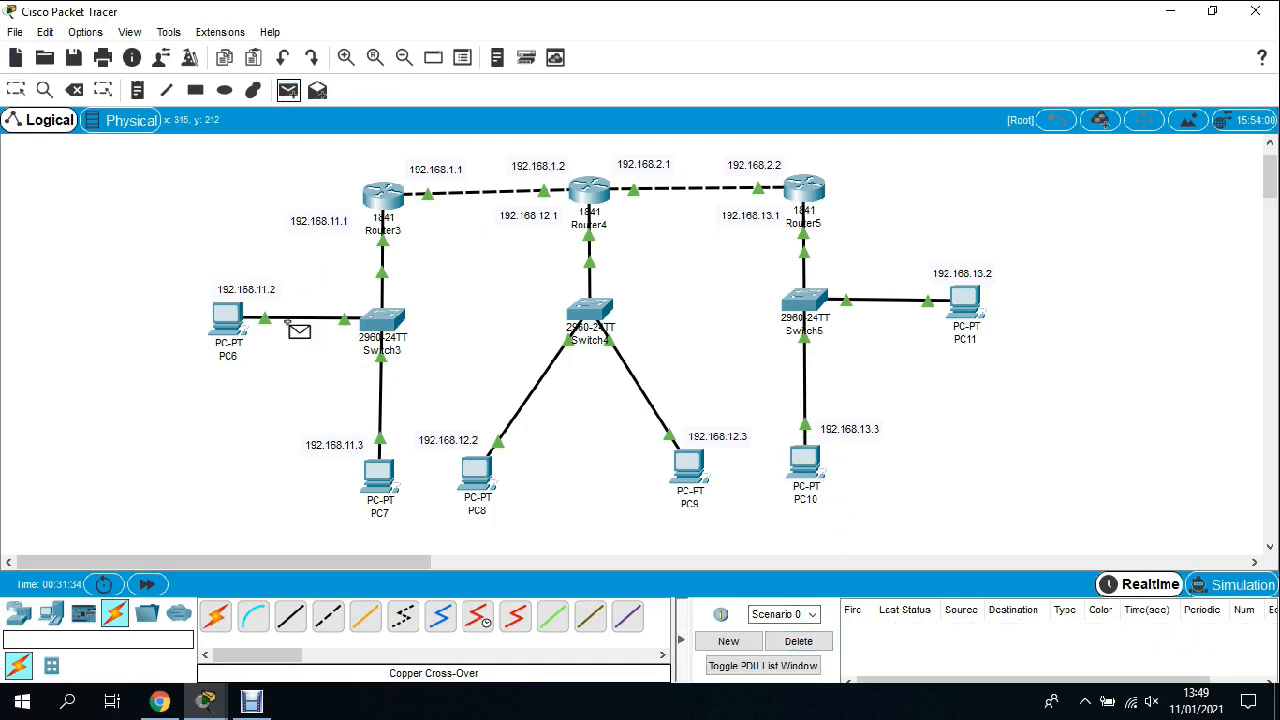
left_click(385, 476)
left_click(478, 470)
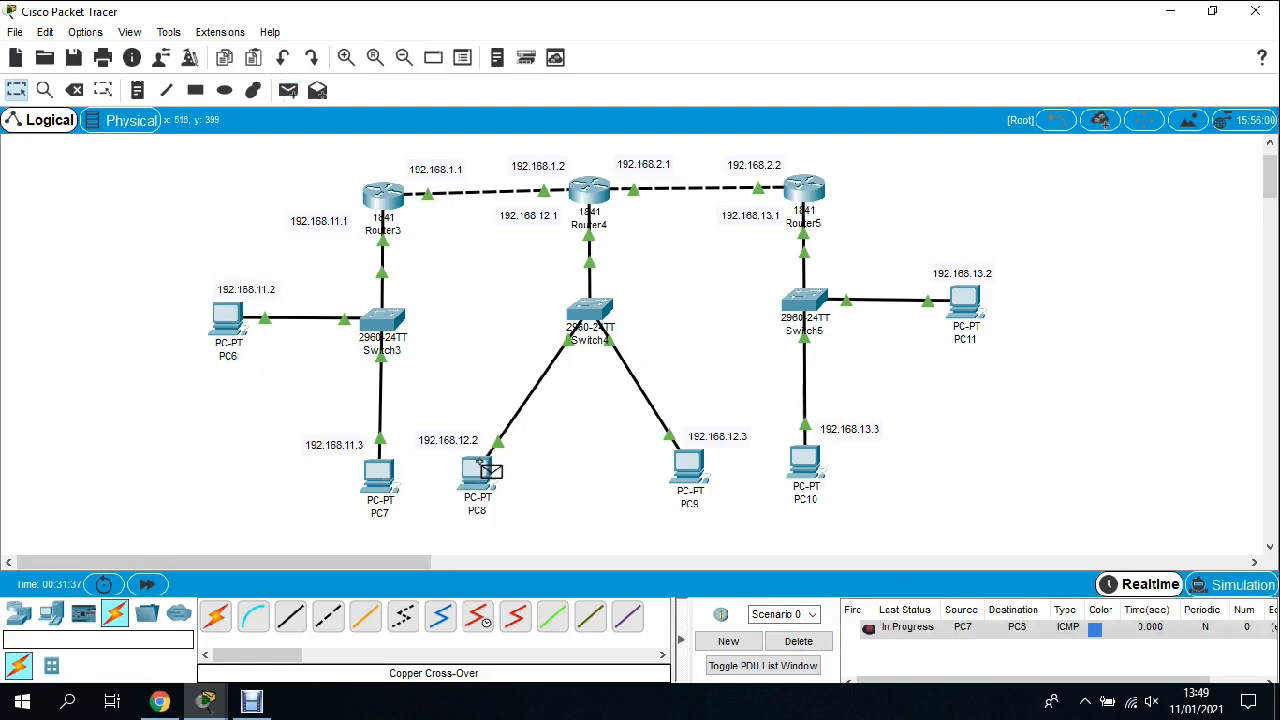
left_click(288, 91)
left_click(380, 476)
left_click(478, 470)
key("Escape")
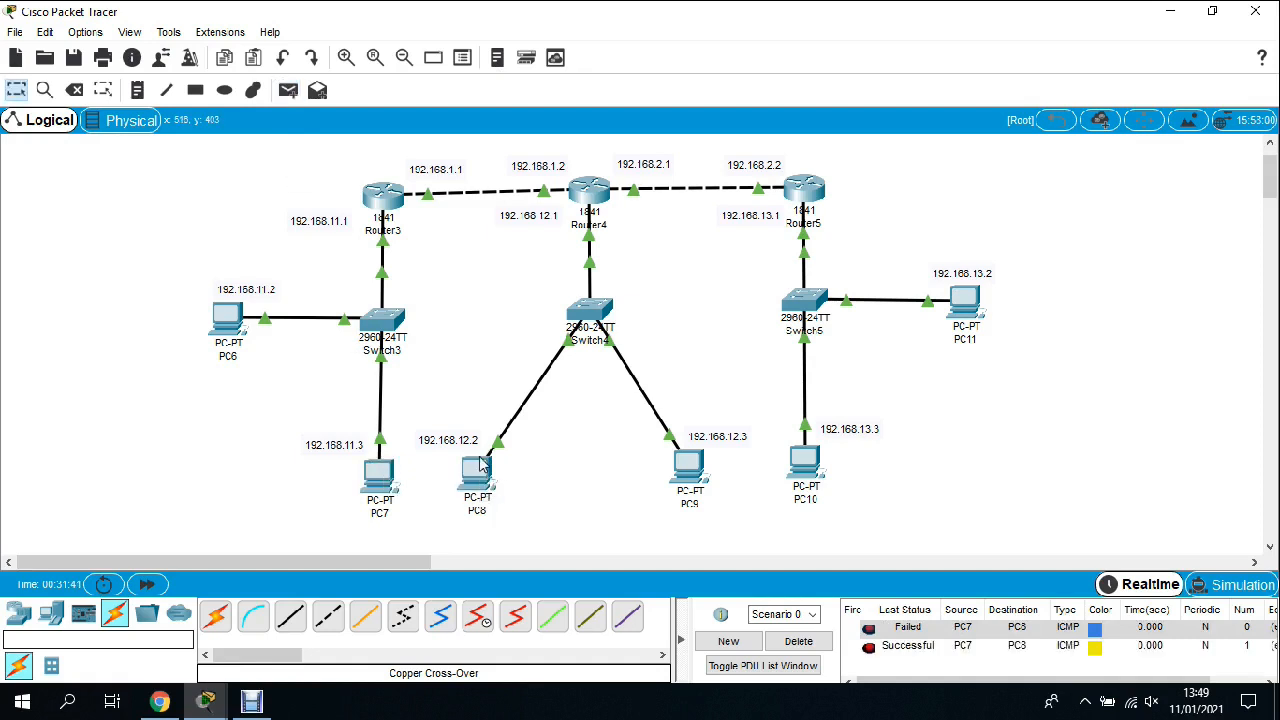
Step: Test connectivity to the second PC on Switch4 by sending a simple PDU from PC7 to PC9
left_click(288, 91)
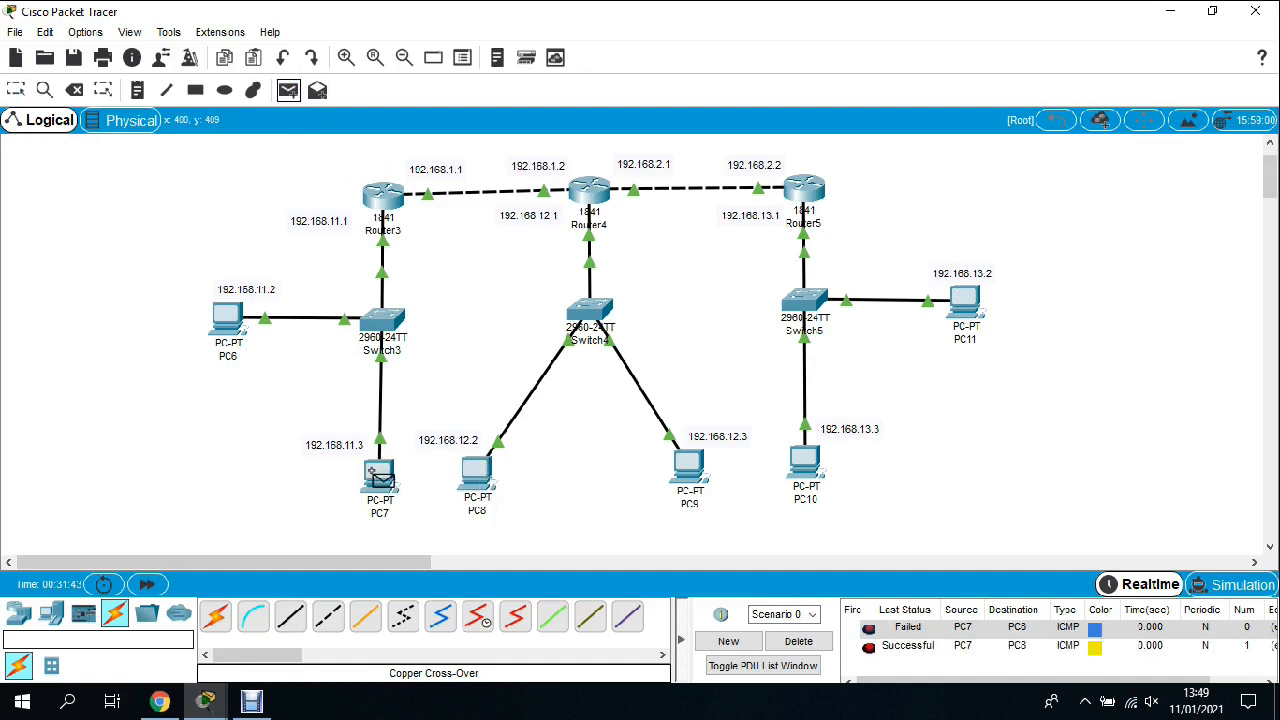
left_click(382, 474)
left_click(690, 465)
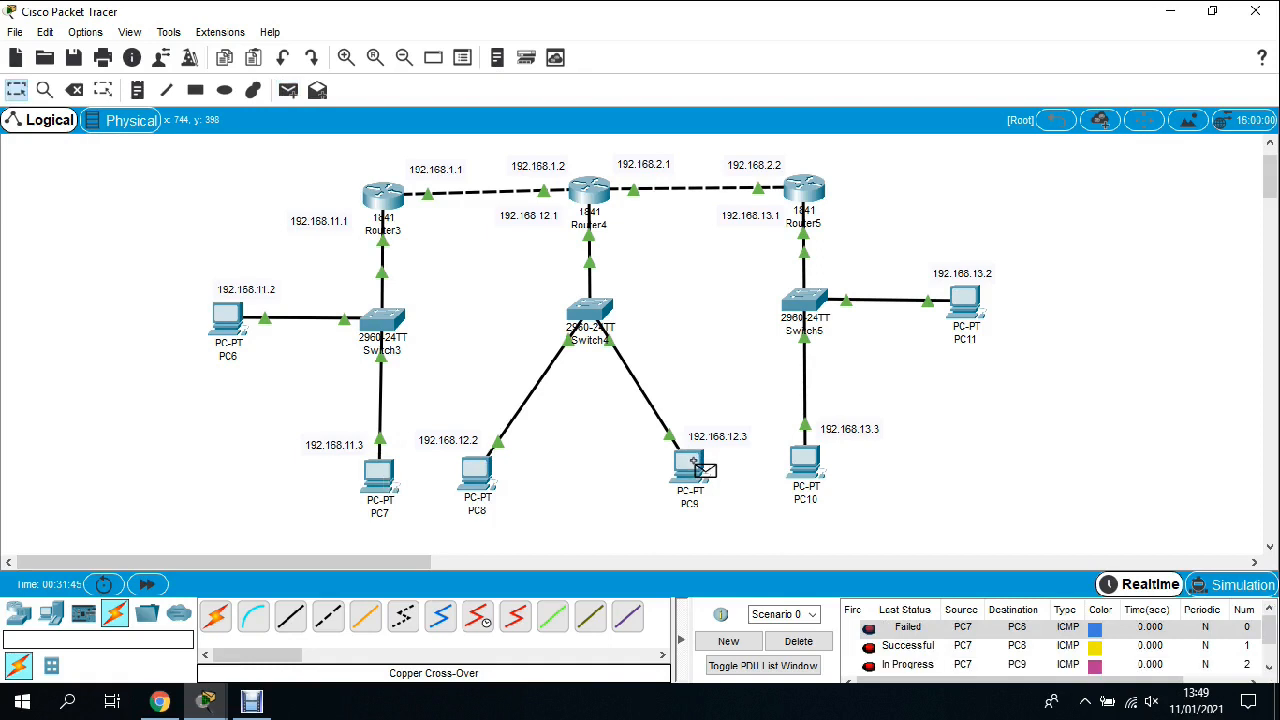
Step: Clear the scenario's PDU list, resend a simple PDU from PC7 to PC9 and check its status
left_click(824, 642)
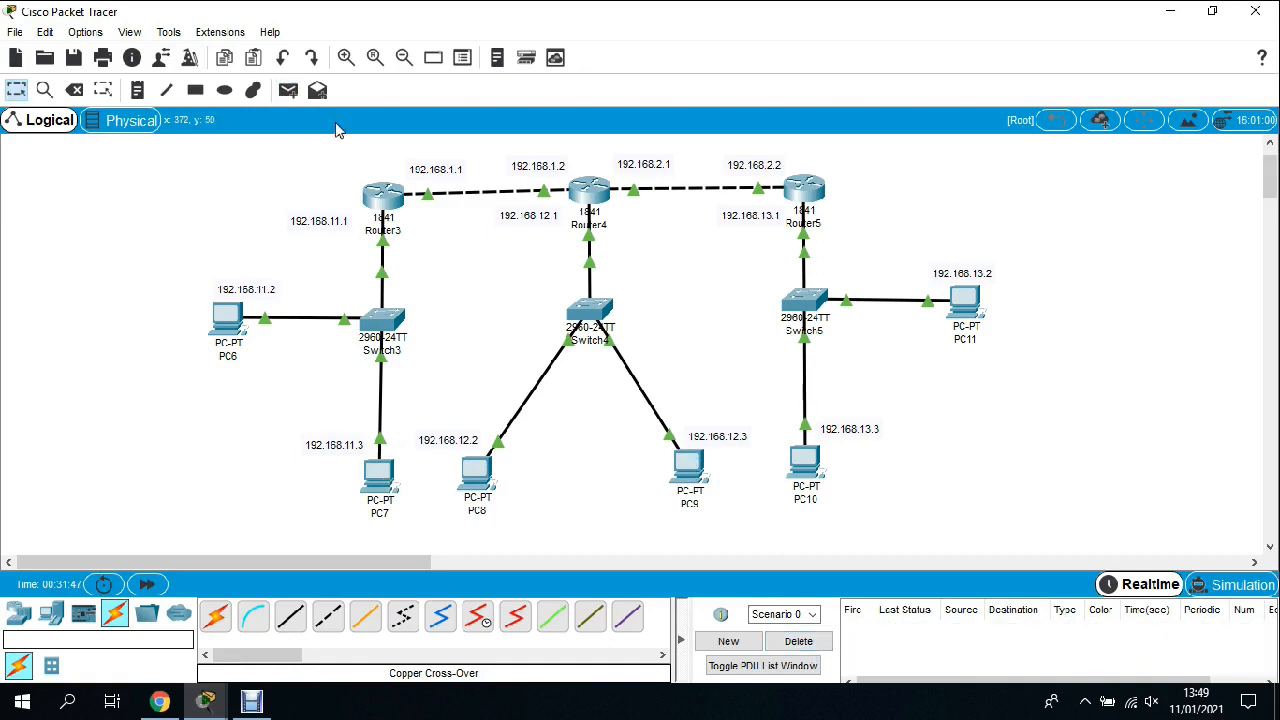
left_click(288, 91)
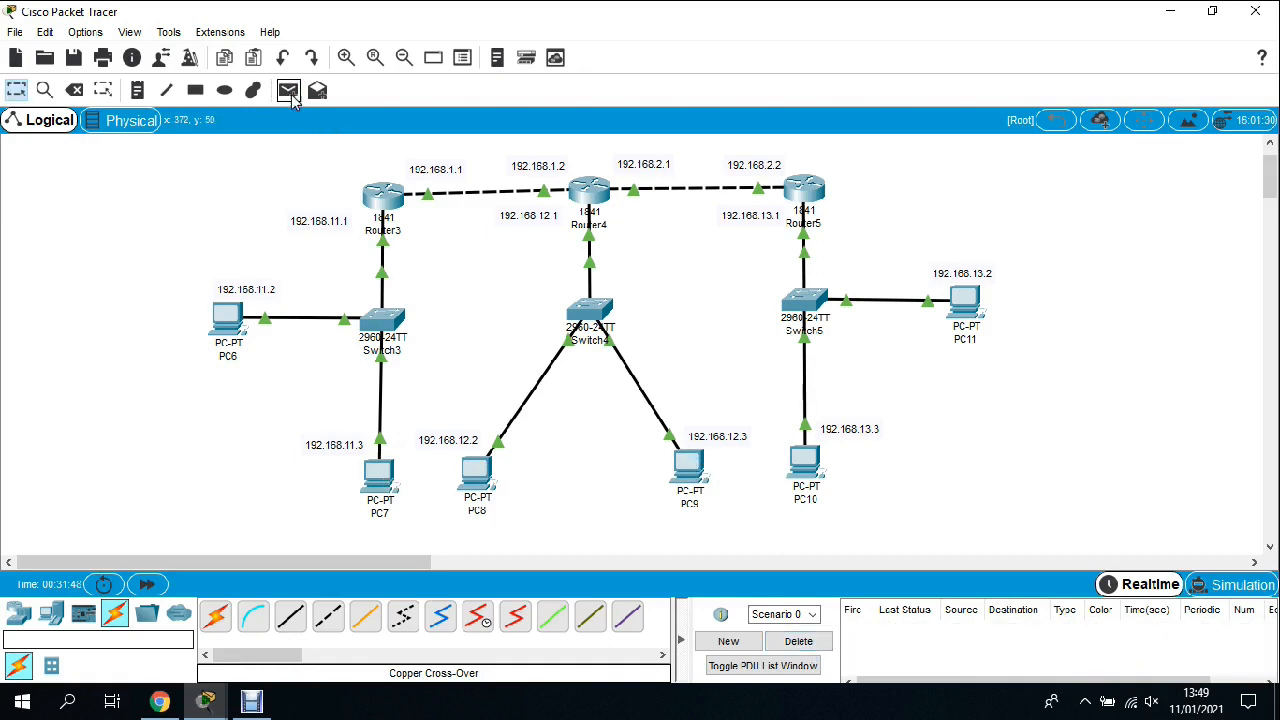
left_click(383, 478)
left_click(690, 468)
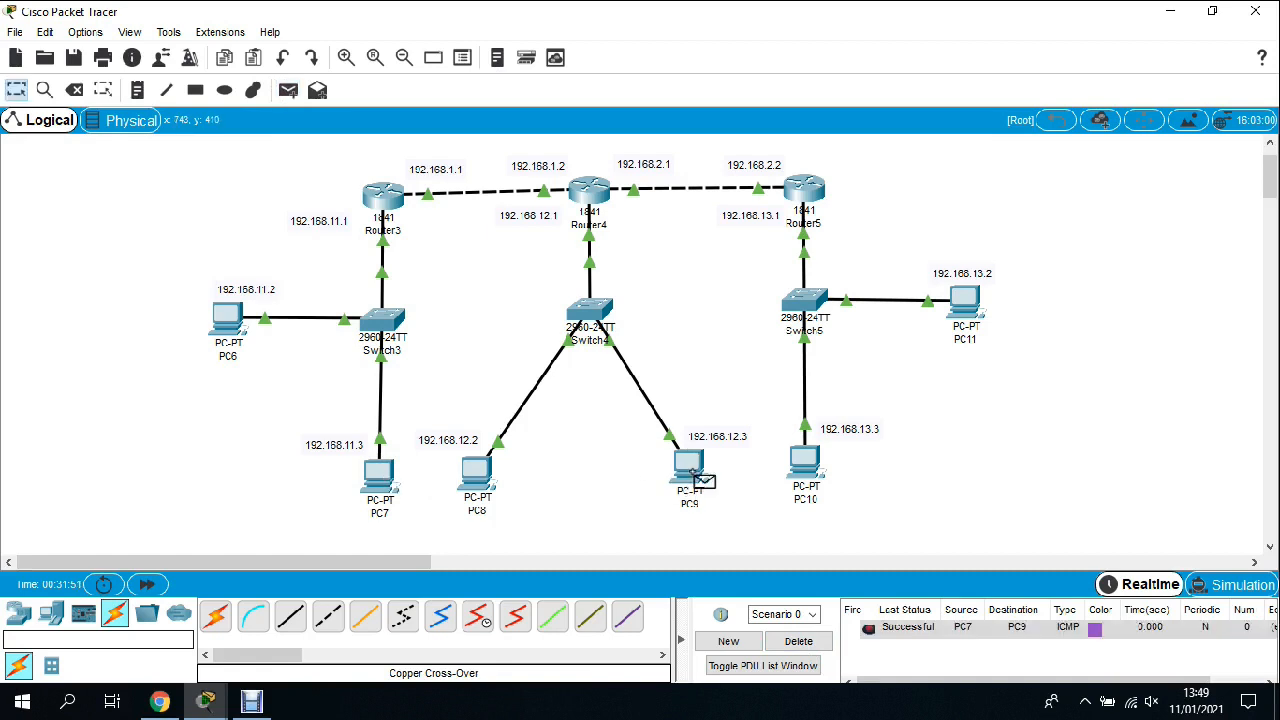
left_click(898, 633)
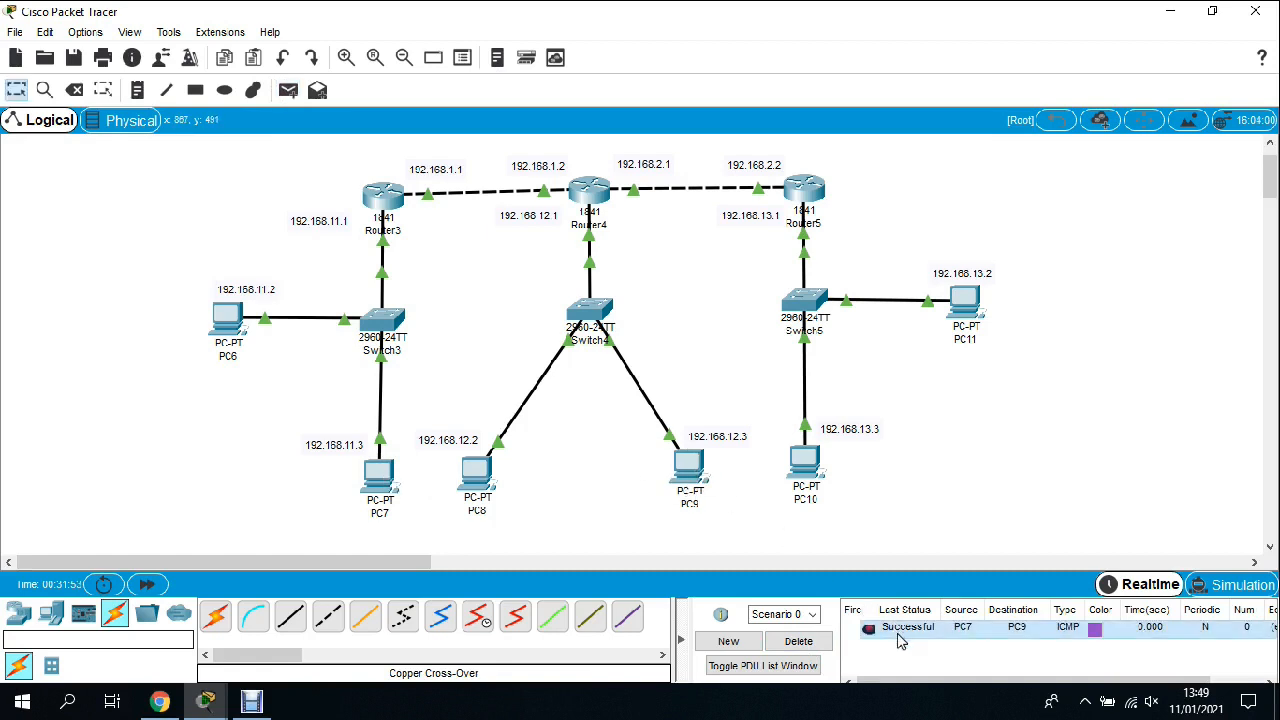
left_click(940, 501)
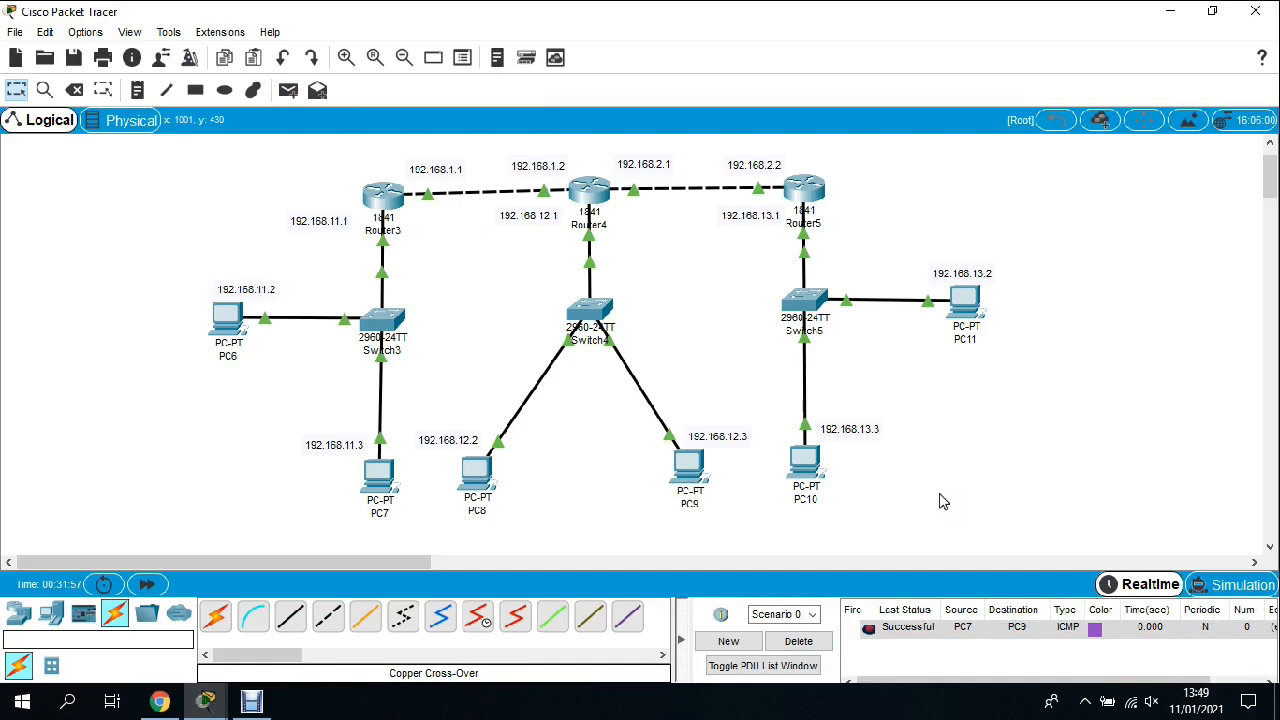
left_click(1080, 706)
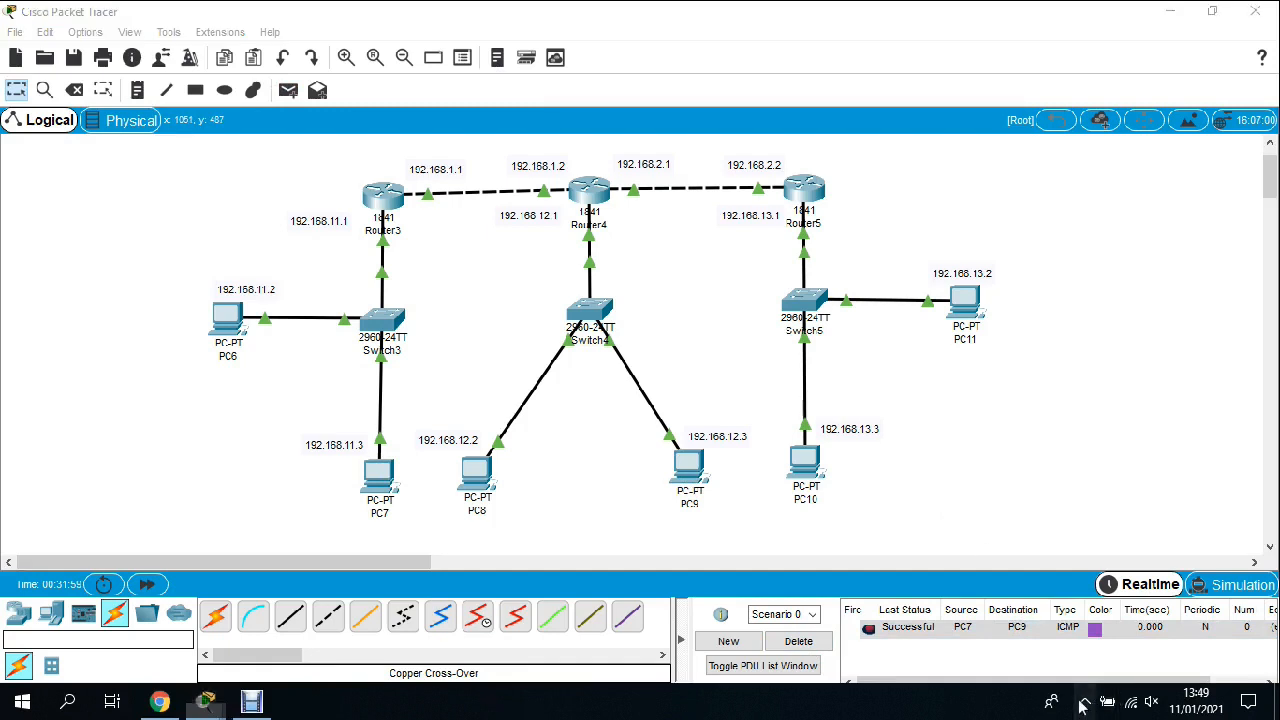